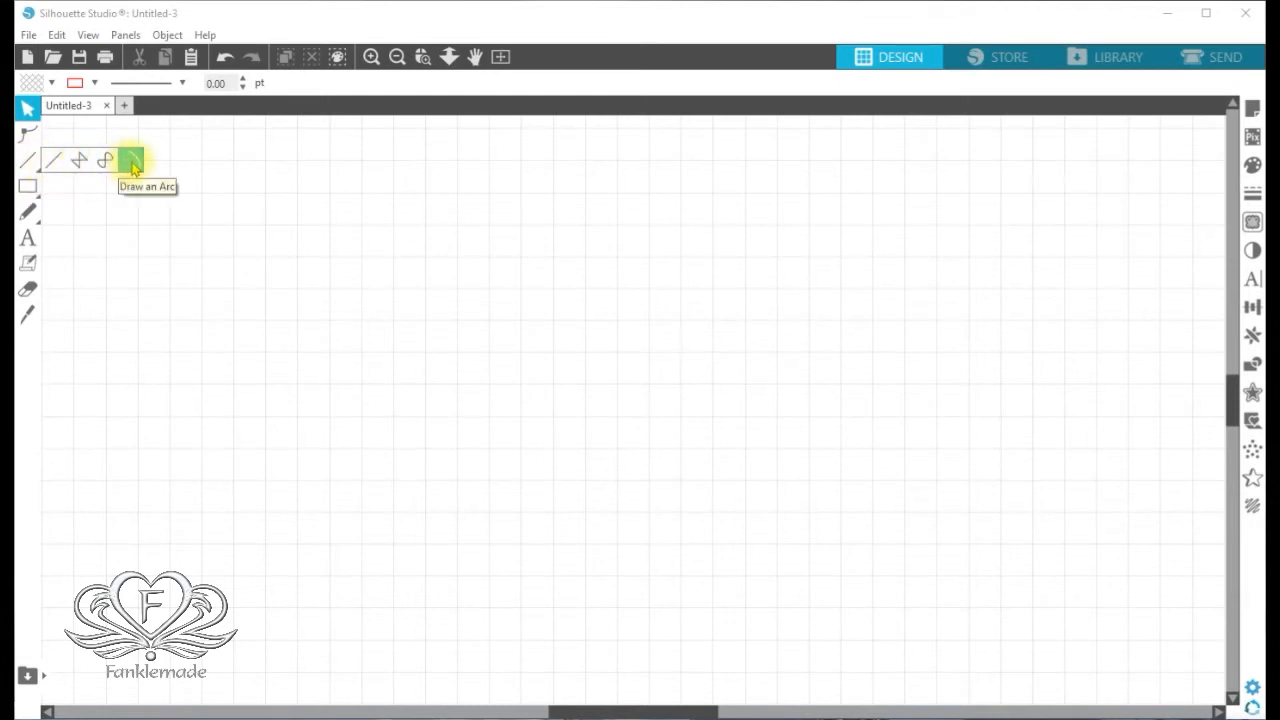
Draw an arc with a radius of about 1.845 in spanning about 66°.
{"action": "left_click", "coordinate": [131, 161]}
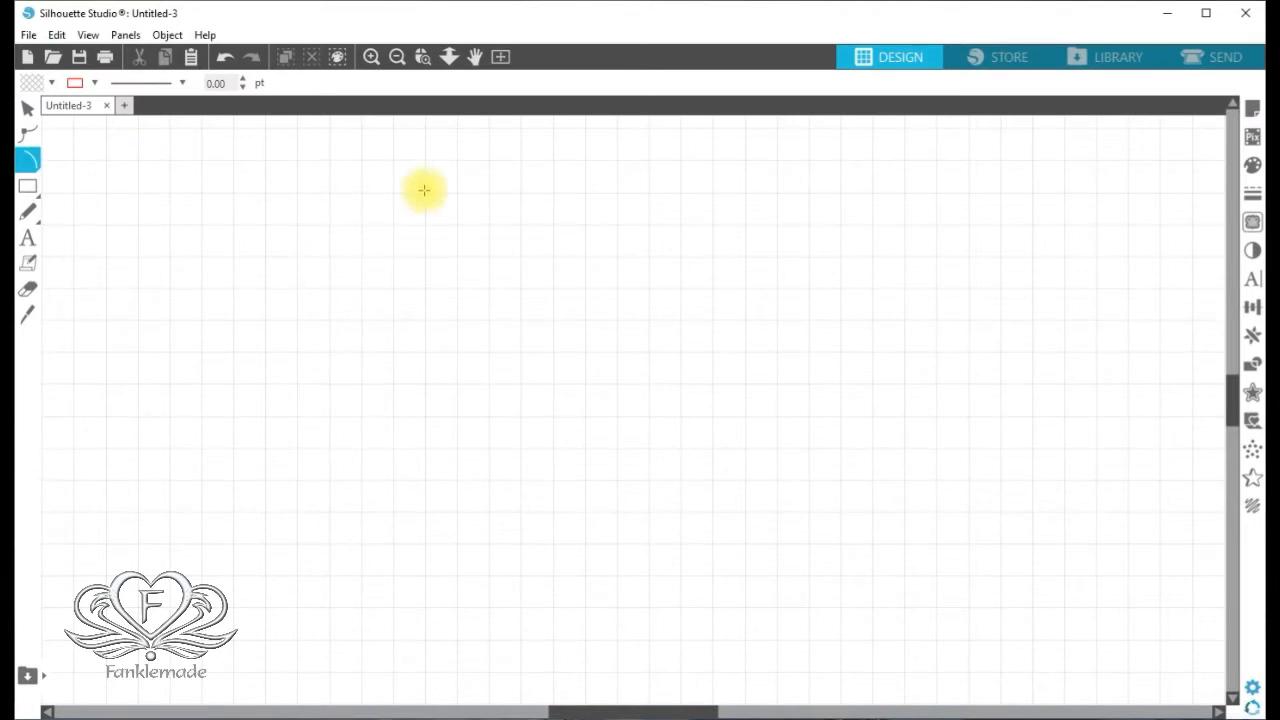
{"action": "left_click", "coordinate": [345, 170]}
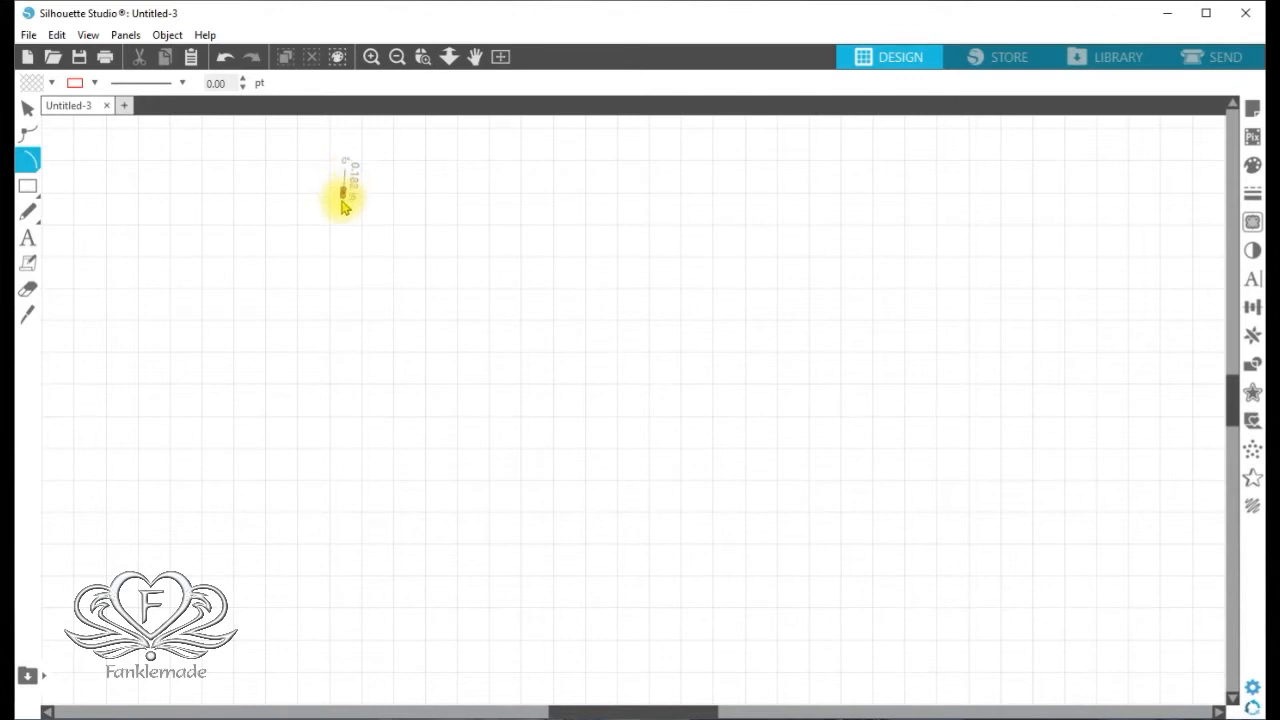
{"action": "left_click", "coordinate": [314, 403]}
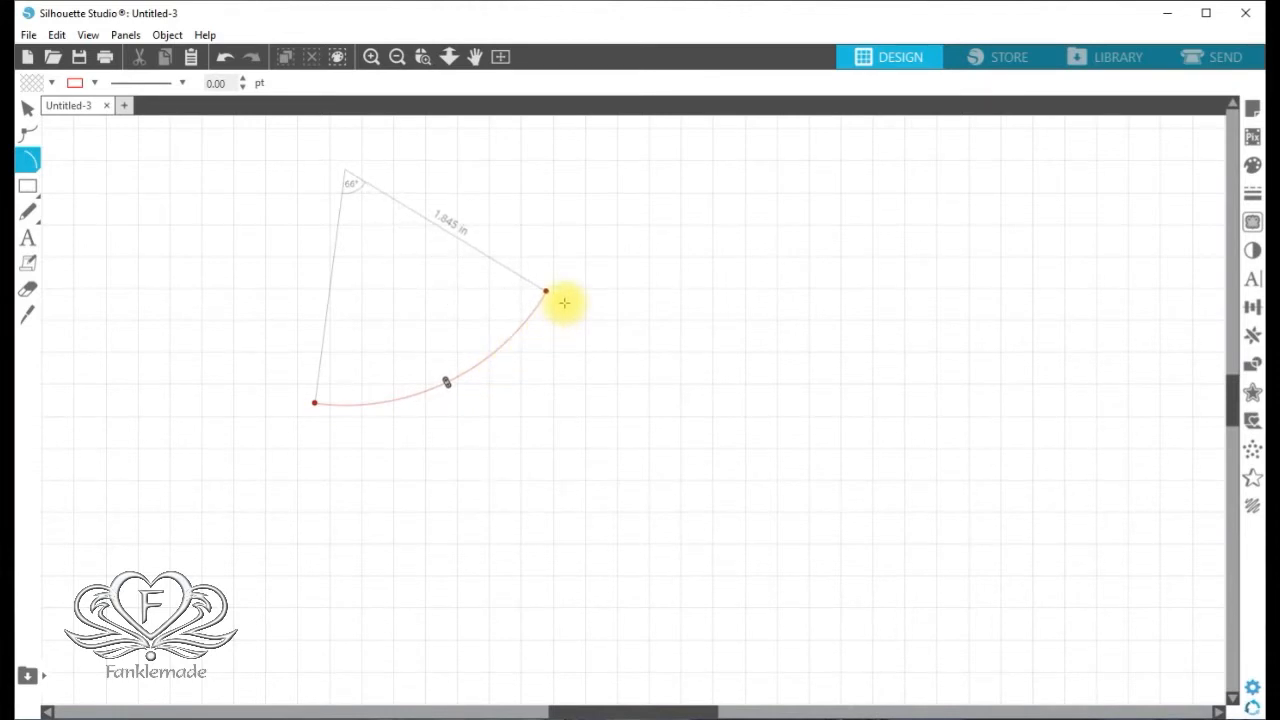
{"action": "left_click", "coordinate": [565, 302]}
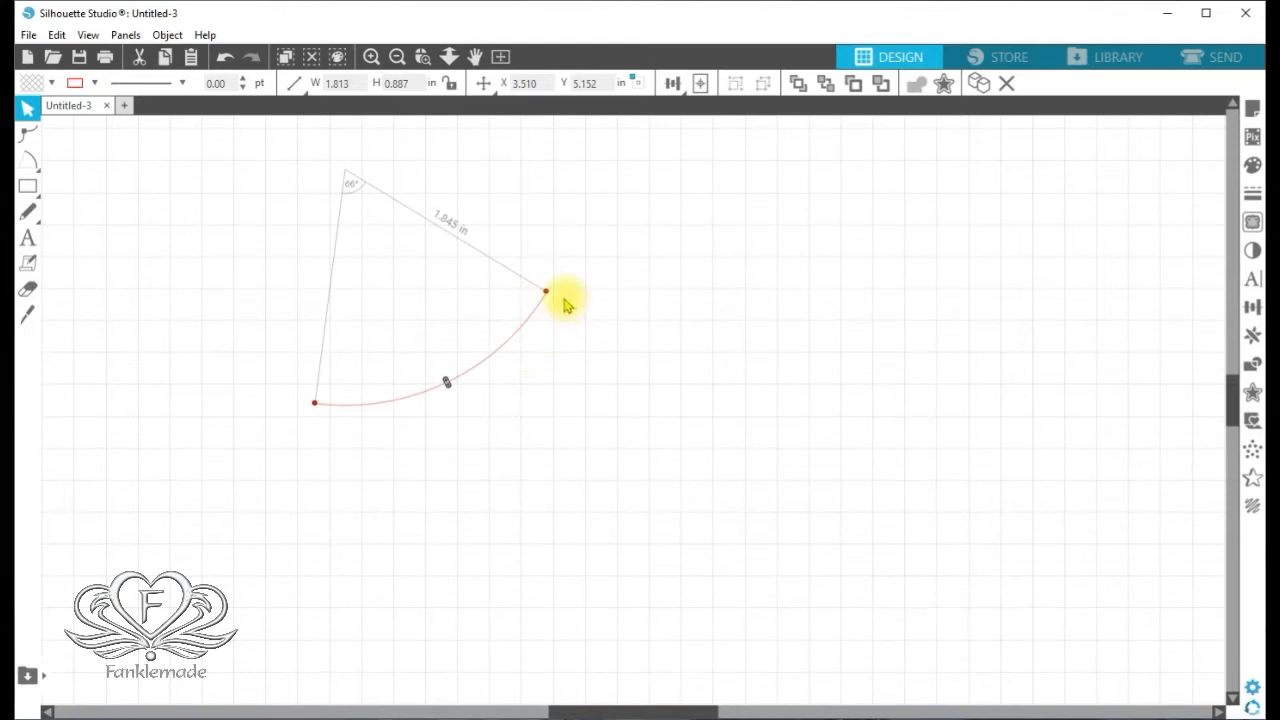
Move the arc down and to the left, to about X 2.70 in and Y 5.76 in, and deselect it.
{"action": "left_click_drag", "start_coordinate": [531, 314], "coordinate": [428, 401]}
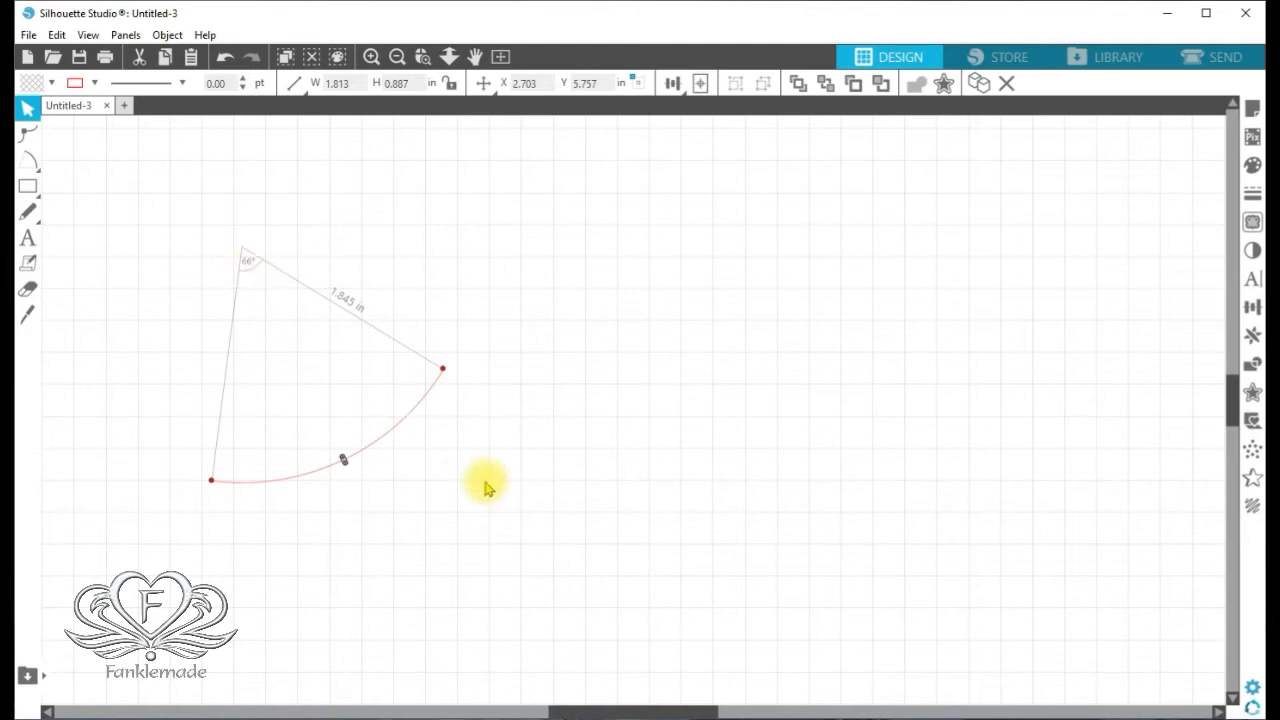
{"action": "left_click", "coordinate": [485, 482]}
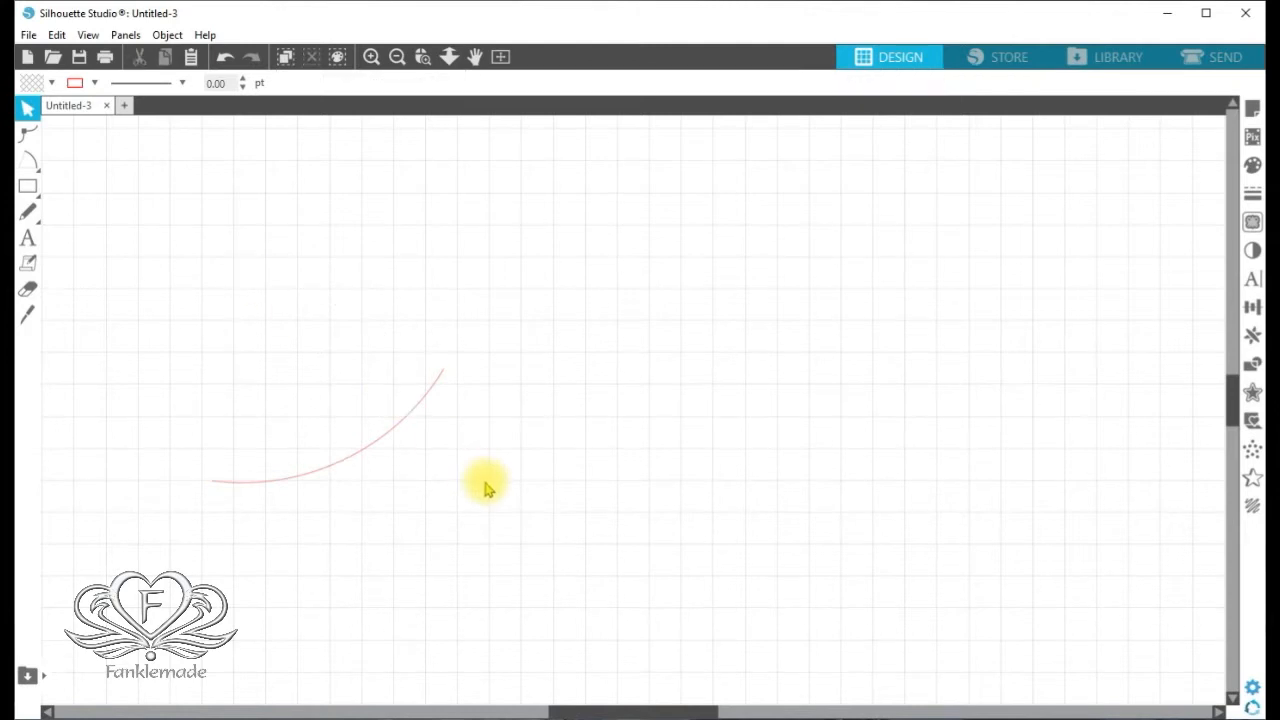
{"action": "left_click", "coordinate": [358, 463]}
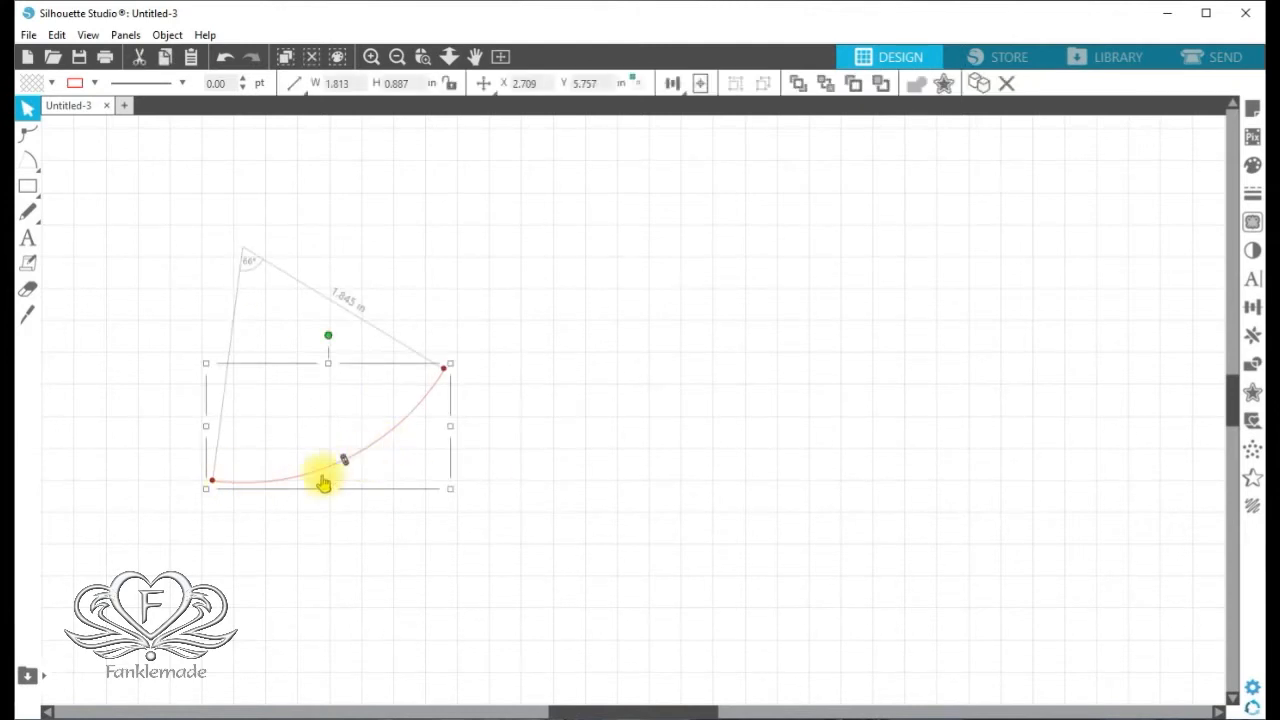
{"action": "left_click", "coordinate": [576, 461]}
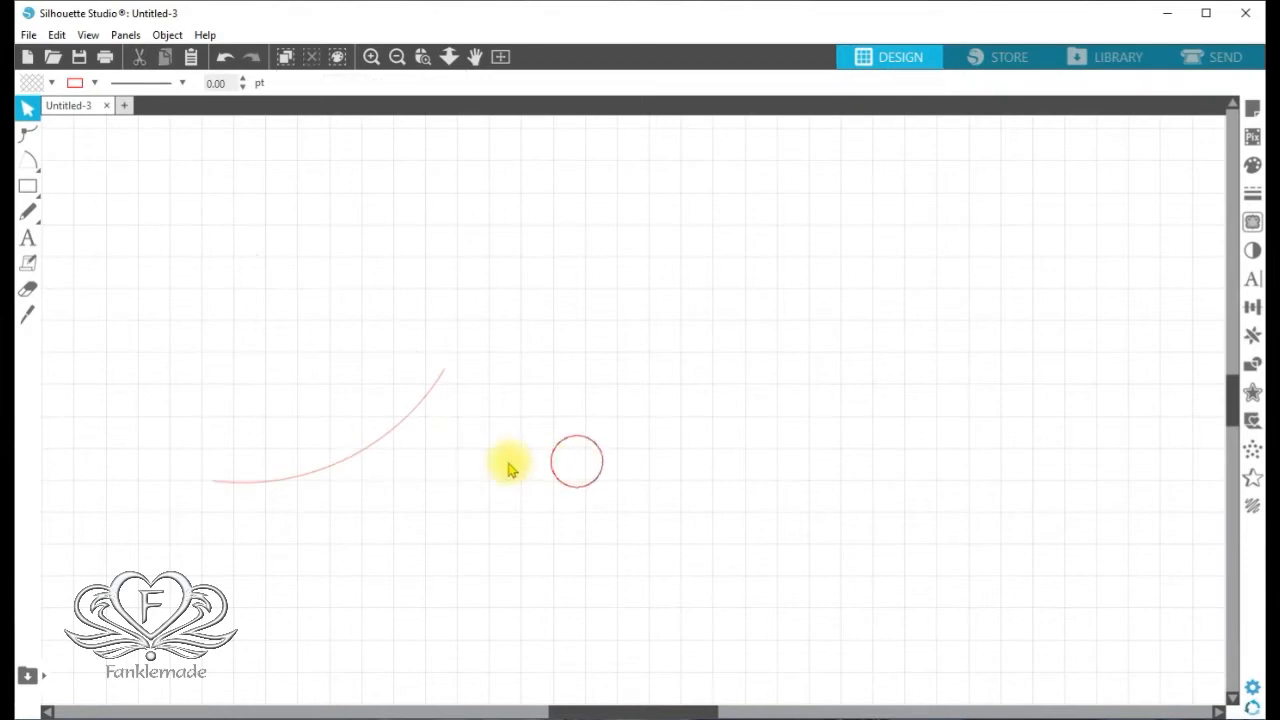
Rotate the arc clockwise by hand until its ends are level, and move it left to about X 1.79 in, Y 6.11 in.
{"action": "left_click", "coordinate": [370, 455]}
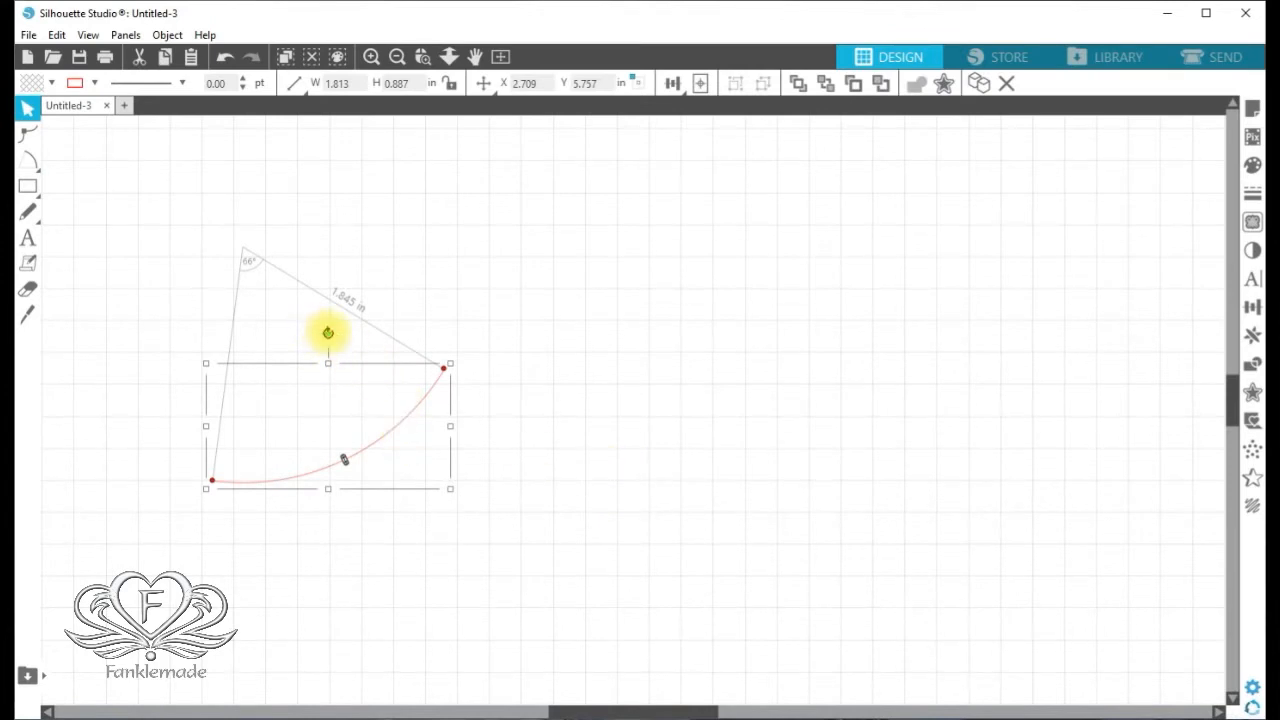
{"action": "left_click_drag", "start_coordinate": [328, 333], "coordinate": [362, 368]}
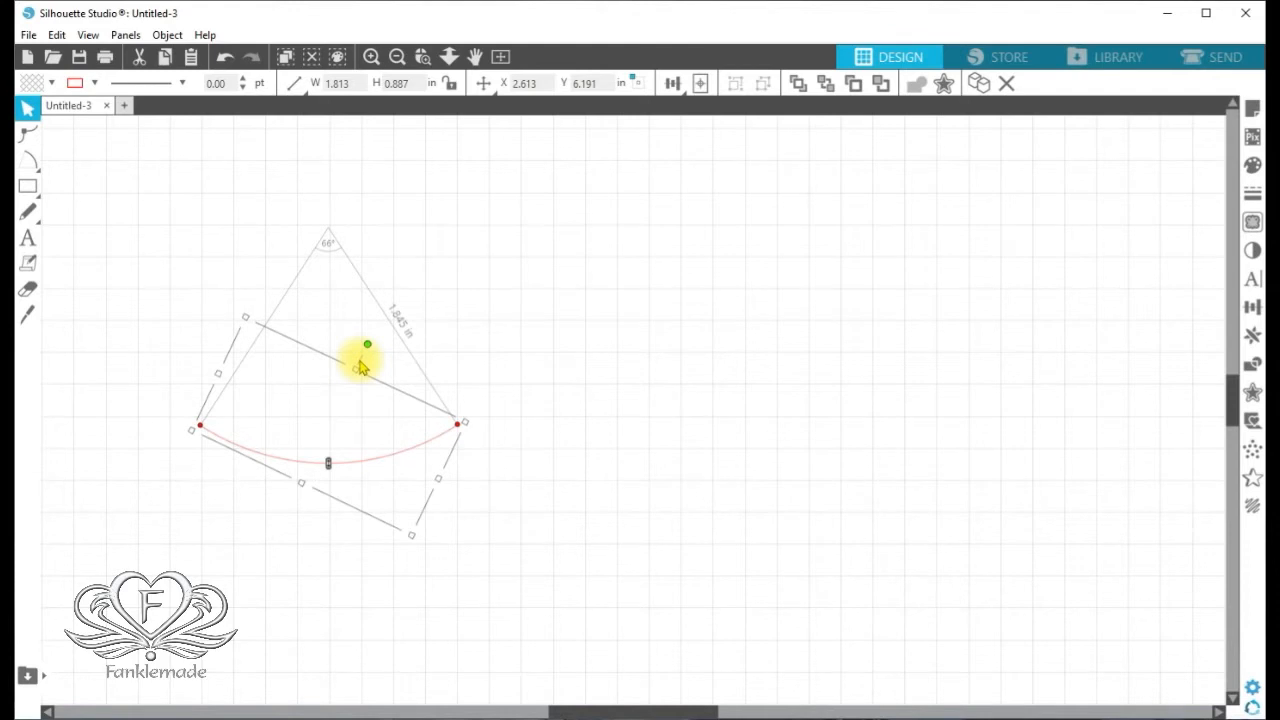
{"action": "left_click_drag", "start_coordinate": [414, 455], "coordinate": [309, 443]}
{"action": "left_click", "coordinate": [517, 474]}
{"action": "left_click", "coordinate": [310, 435]}
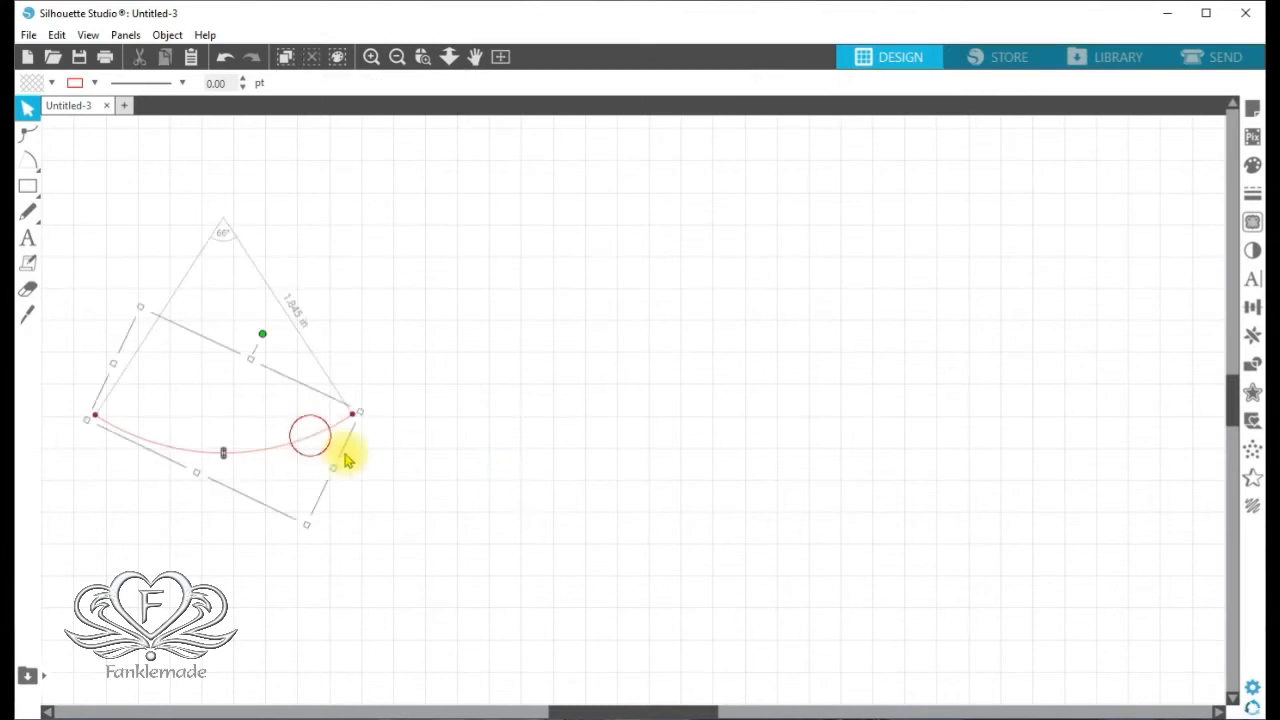
{"action": "left_click", "coordinate": [608, 518]}
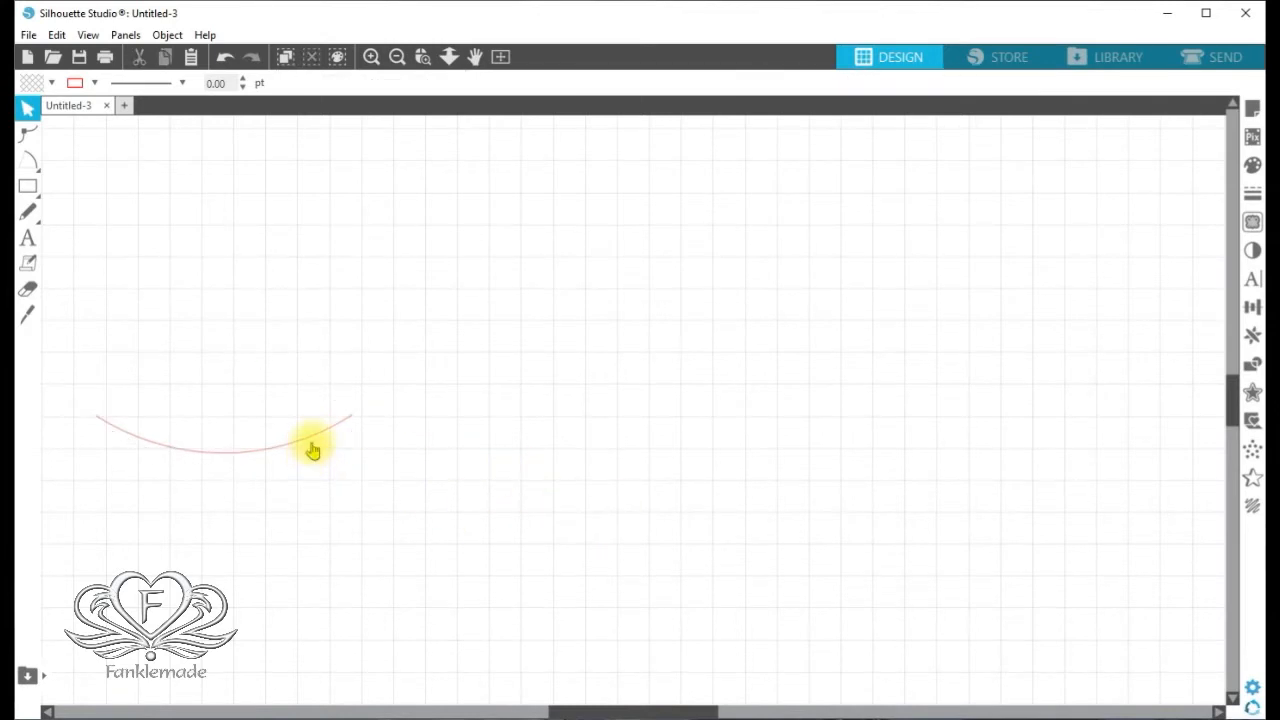
{"action": "left_click", "coordinate": [314, 442]}
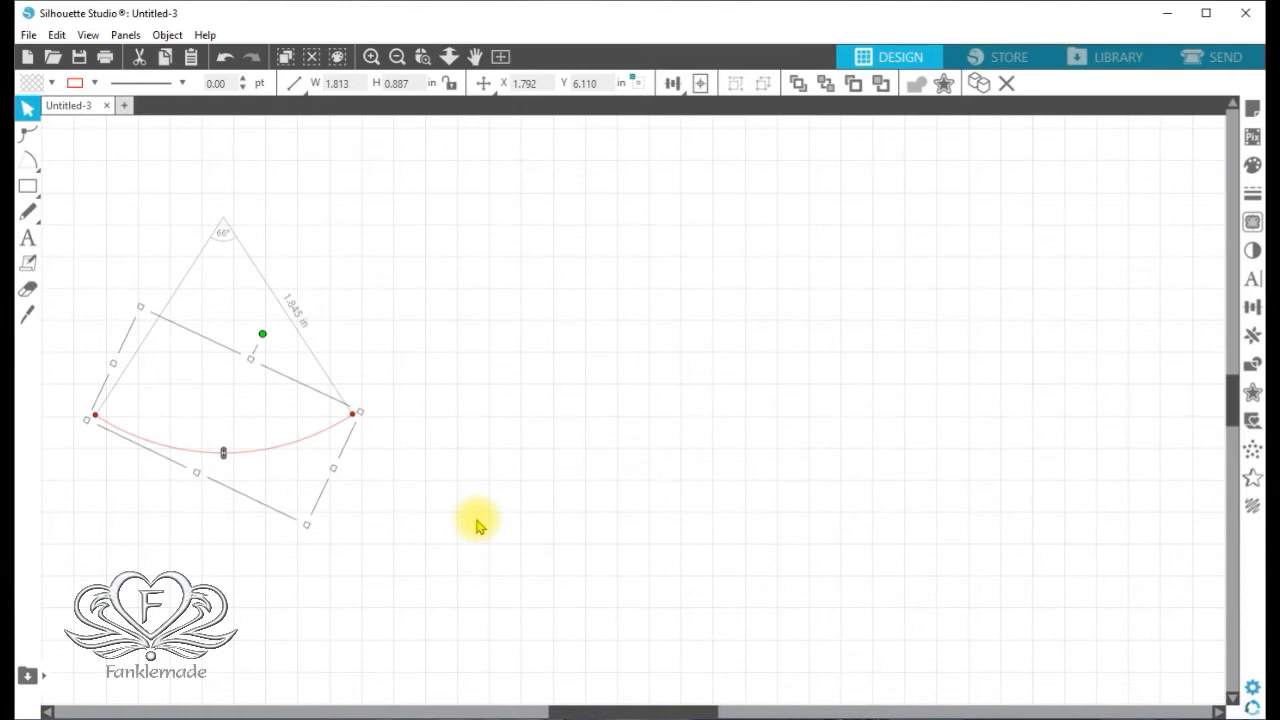
{"action": "left_click", "coordinate": [452, 484]}
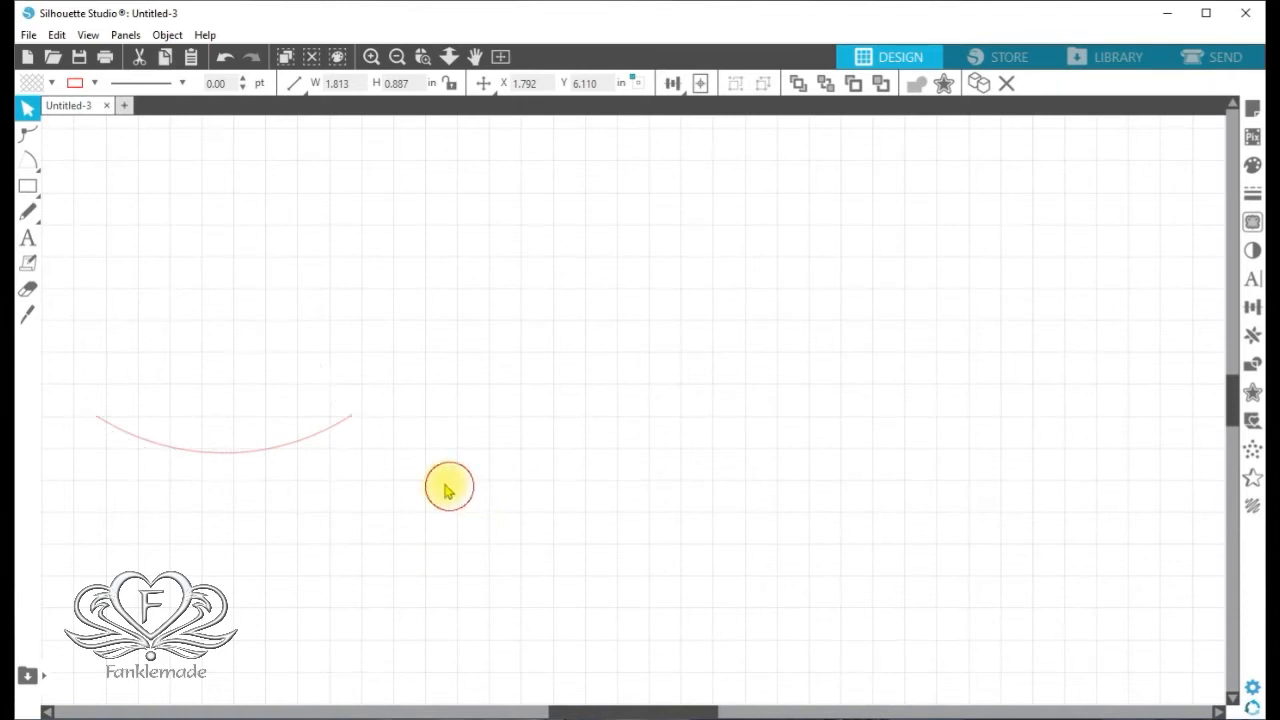
Delete the rotated arc from the design area.
{"action": "left_click", "coordinate": [329, 443]}
{"action": "right_click", "coordinate": [329, 438]}
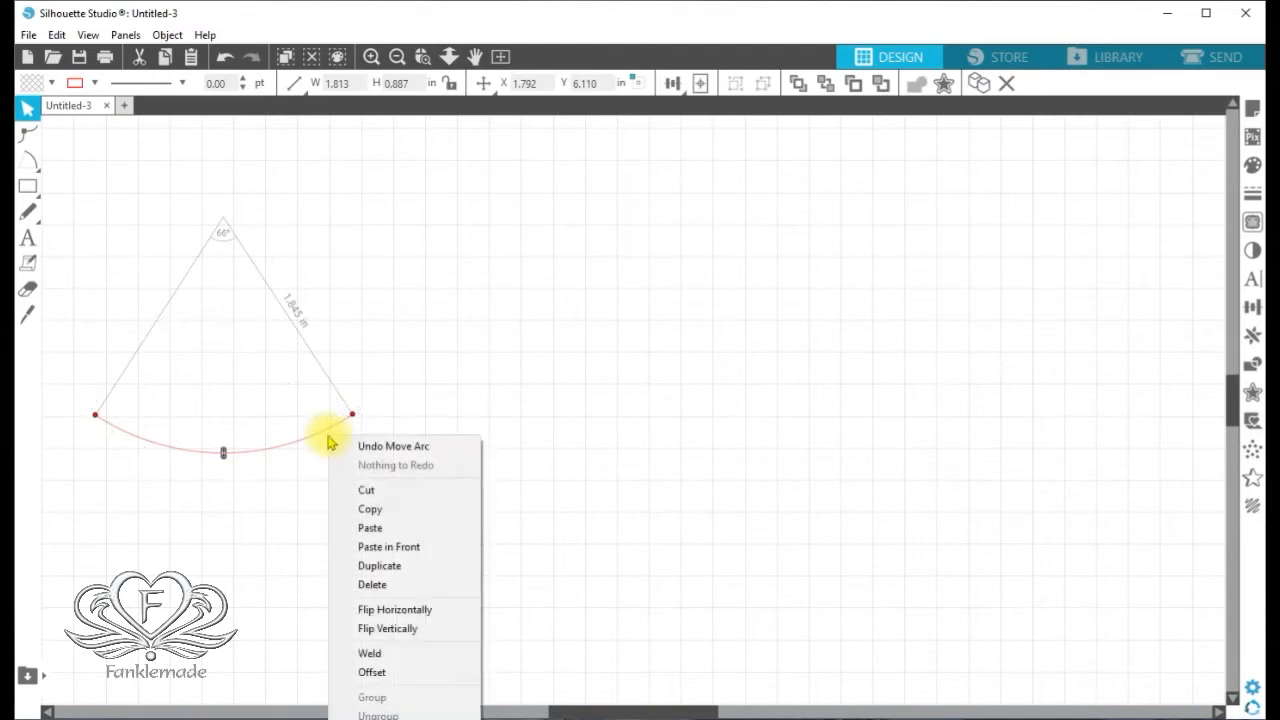
{"action": "left_click", "coordinate": [414, 583]}
Draw a 45° arc with a vertical starting side and a radius of about 1.952 in, and move it down about 0.5 in.
{"action": "mouse_move", "coordinate": [28, 160]}
{"action": "left_click", "coordinate": [132, 162]}
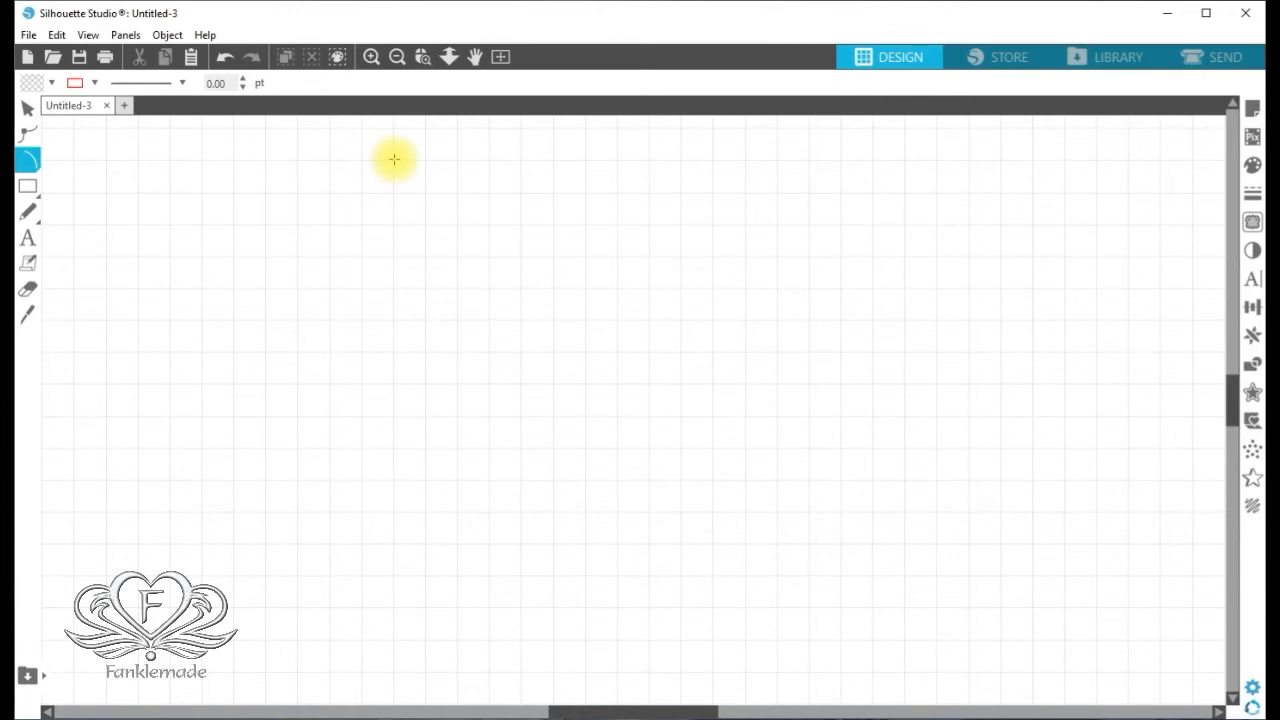
{"action": "left_click", "coordinate": [394, 159]}
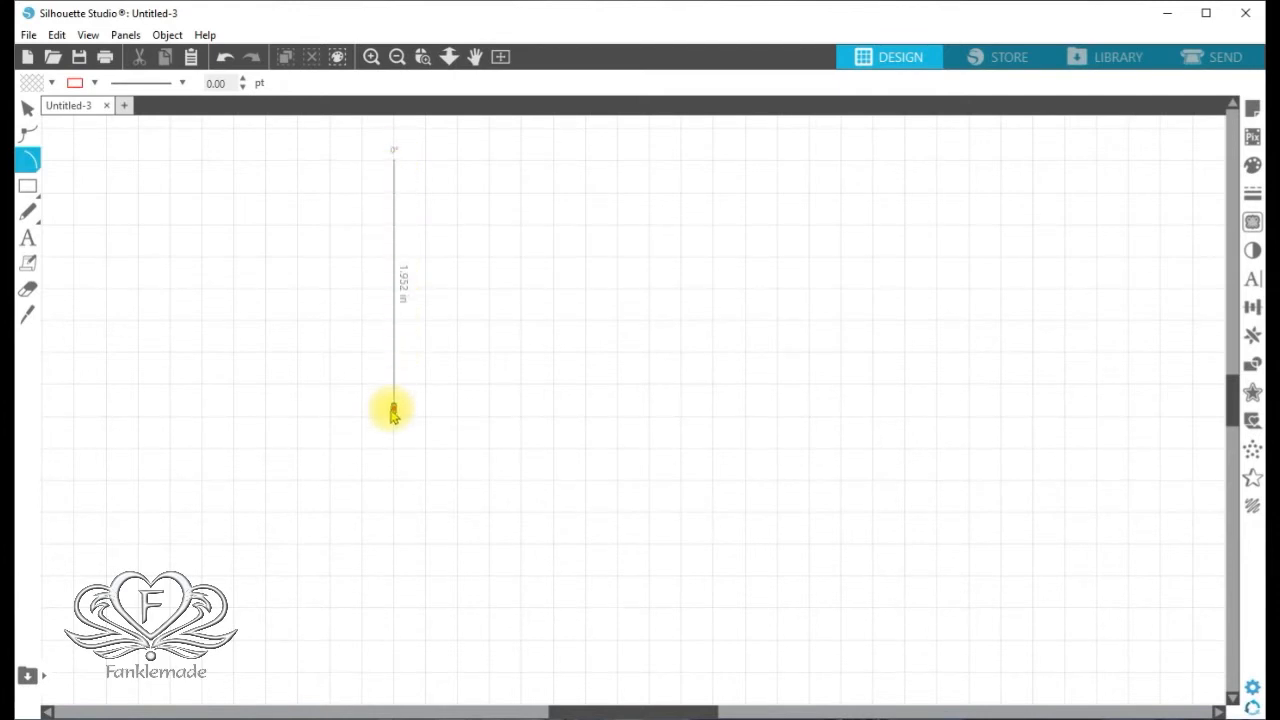
{"action": "left_click", "coordinate": [391, 408]}
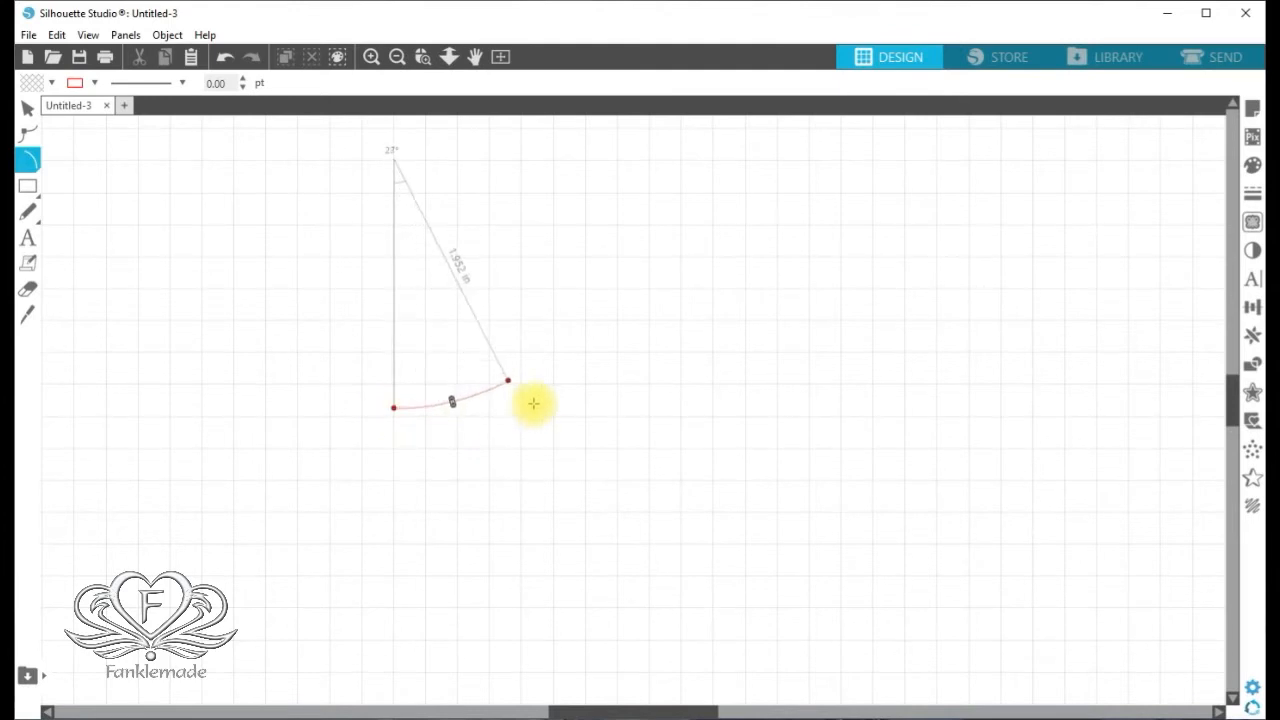
{"action": "left_click", "coordinate": [592, 356]}
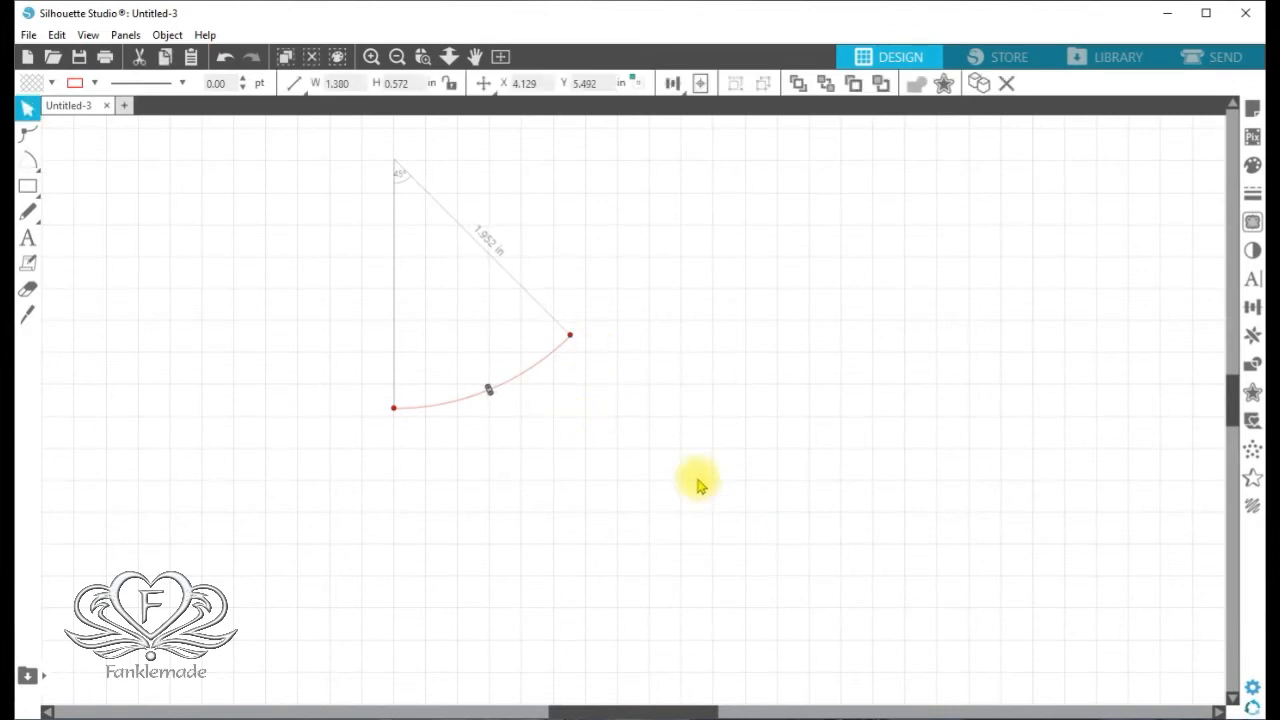
{"action": "left_click_drag", "start_coordinate": [531, 374], "coordinate": [530, 446]}
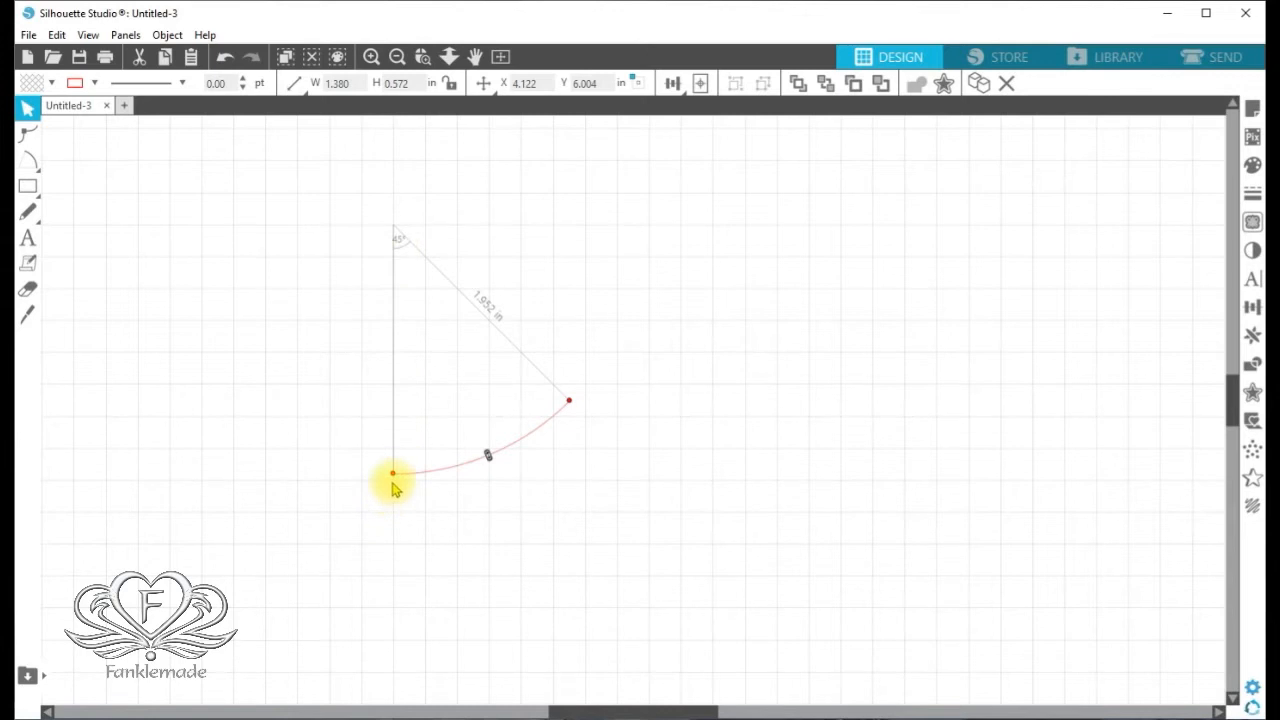
{"action": "left_click", "coordinate": [586, 467]}
Rotate the 45° arc by a custom angle of 22.5°.
{"action": "left_click", "coordinate": [523, 444]}
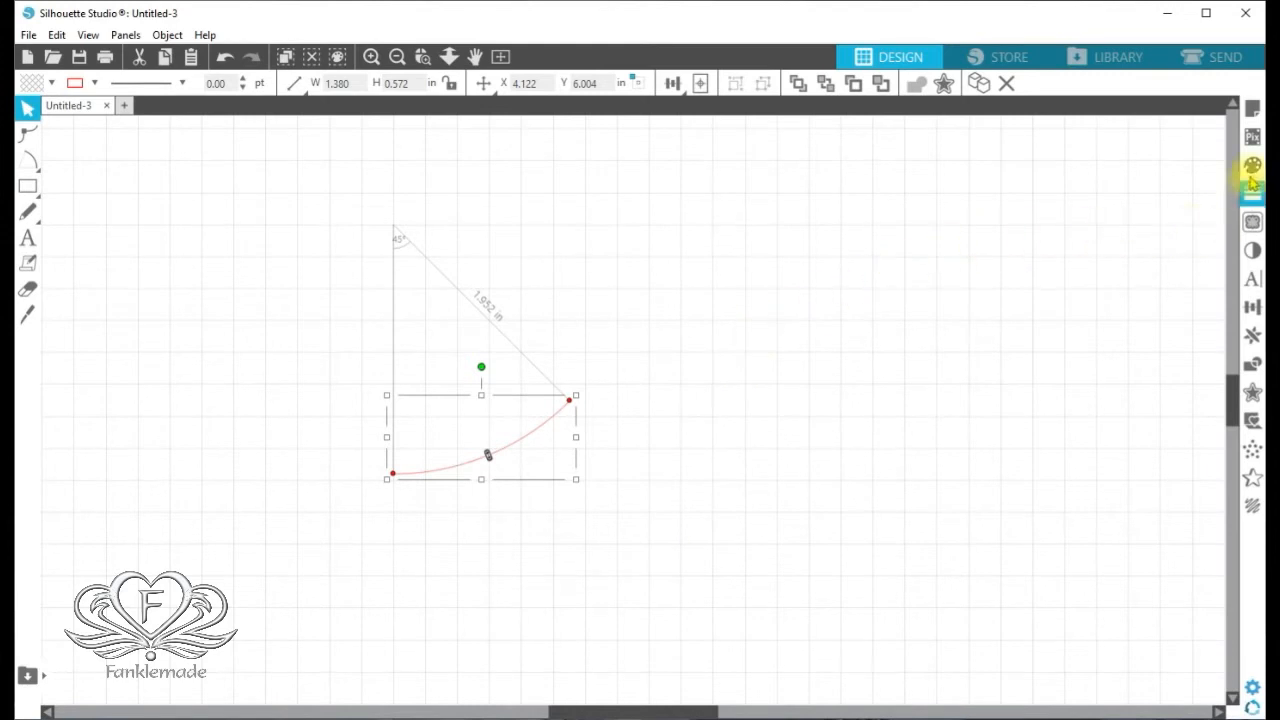
{"action": "left_click", "coordinate": [1252, 310]}
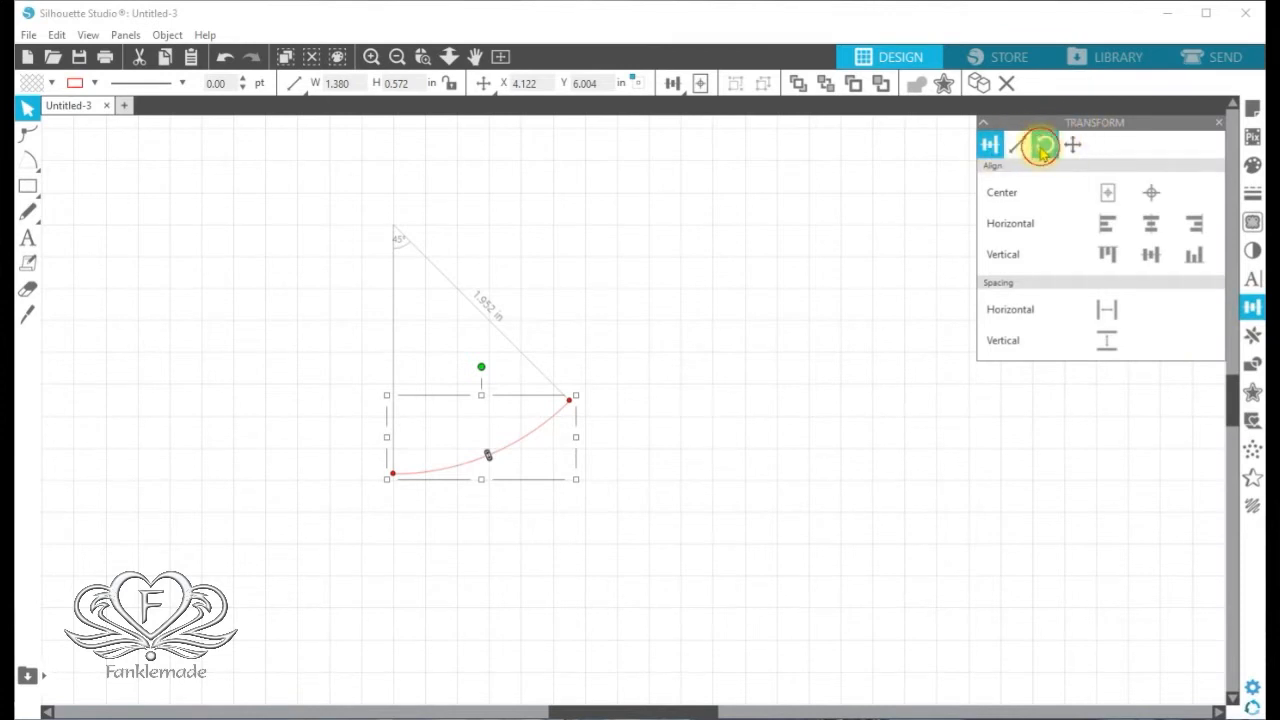
{"action": "left_click", "coordinate": [1043, 147]}
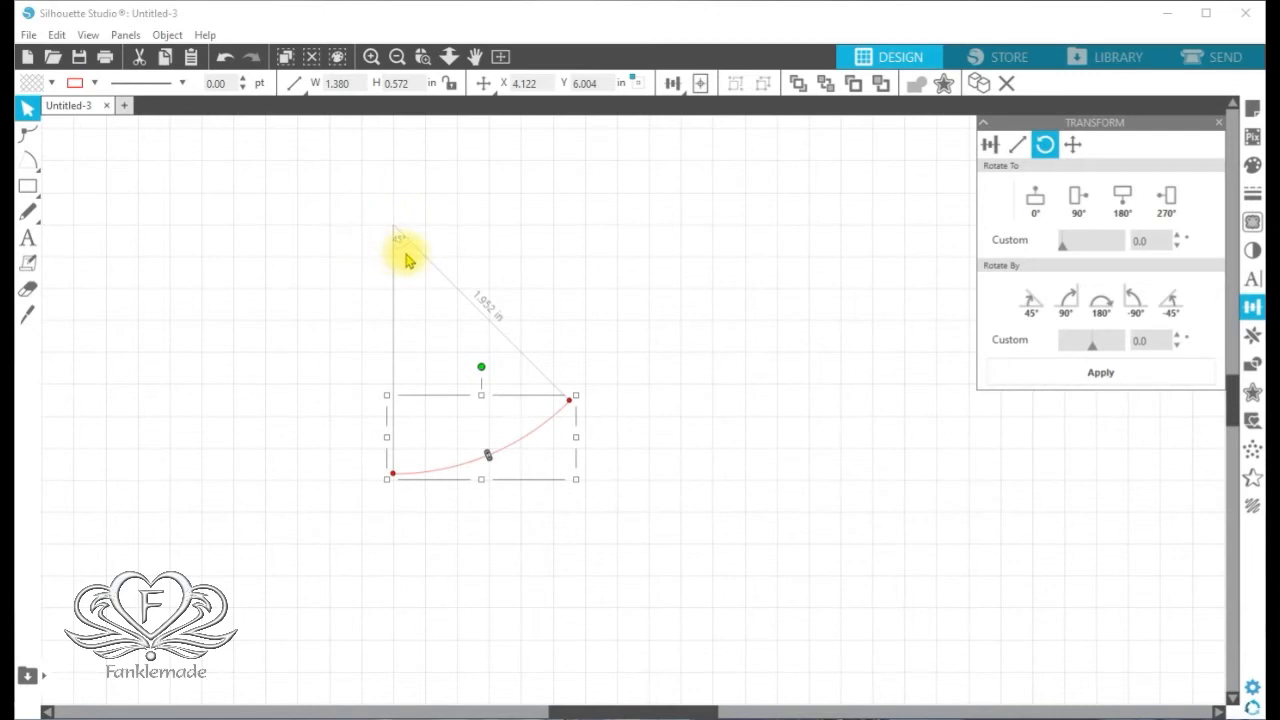
{"action": "left_click", "coordinate": [1158, 338]}
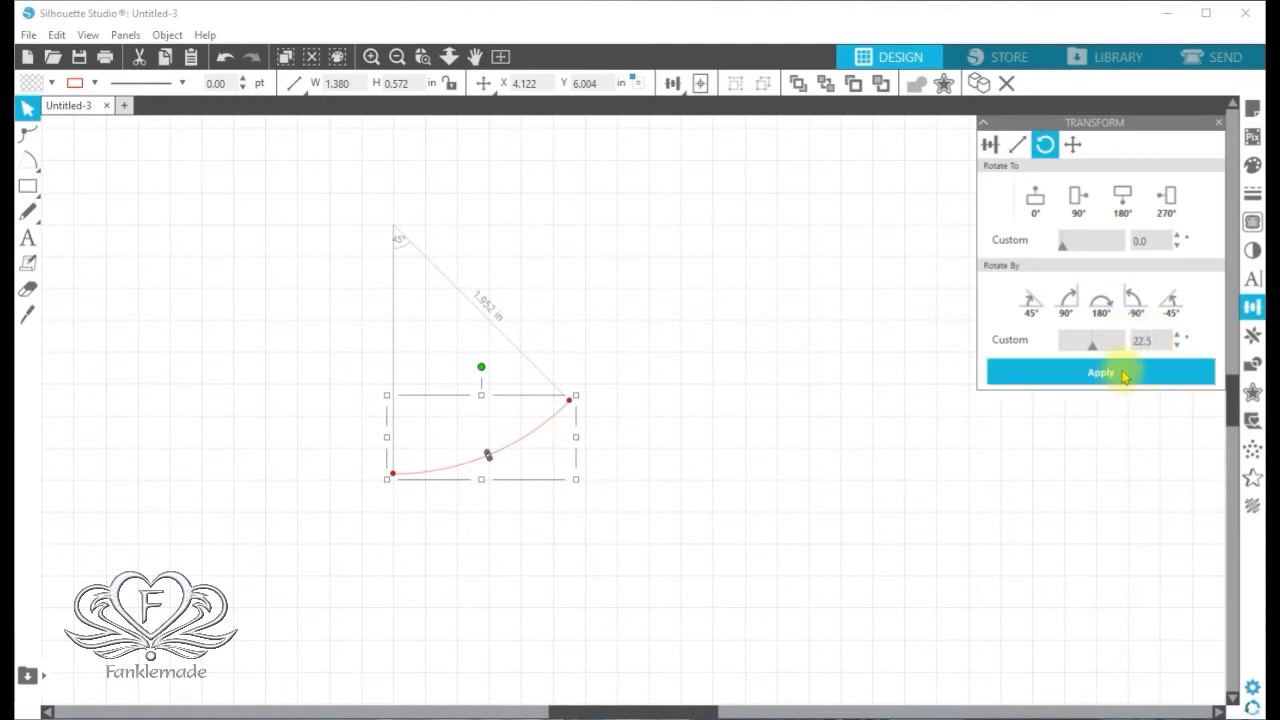
{"action": "left_click", "coordinate": [1123, 374]}
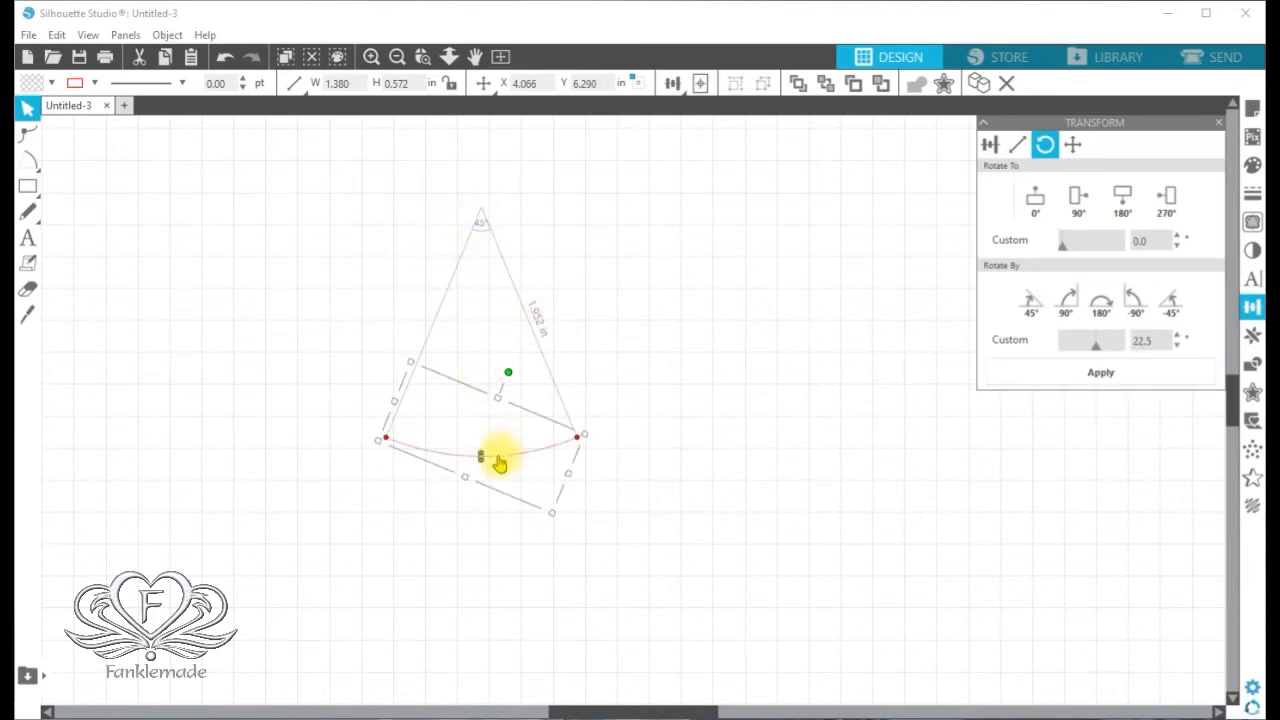
Line up the rotated arc with the grid lines at about X 4.13 in, Y 6.27 in, and deselect it.
{"action": "left_click_drag", "start_coordinate": [504, 455], "coordinate": [515, 457]}
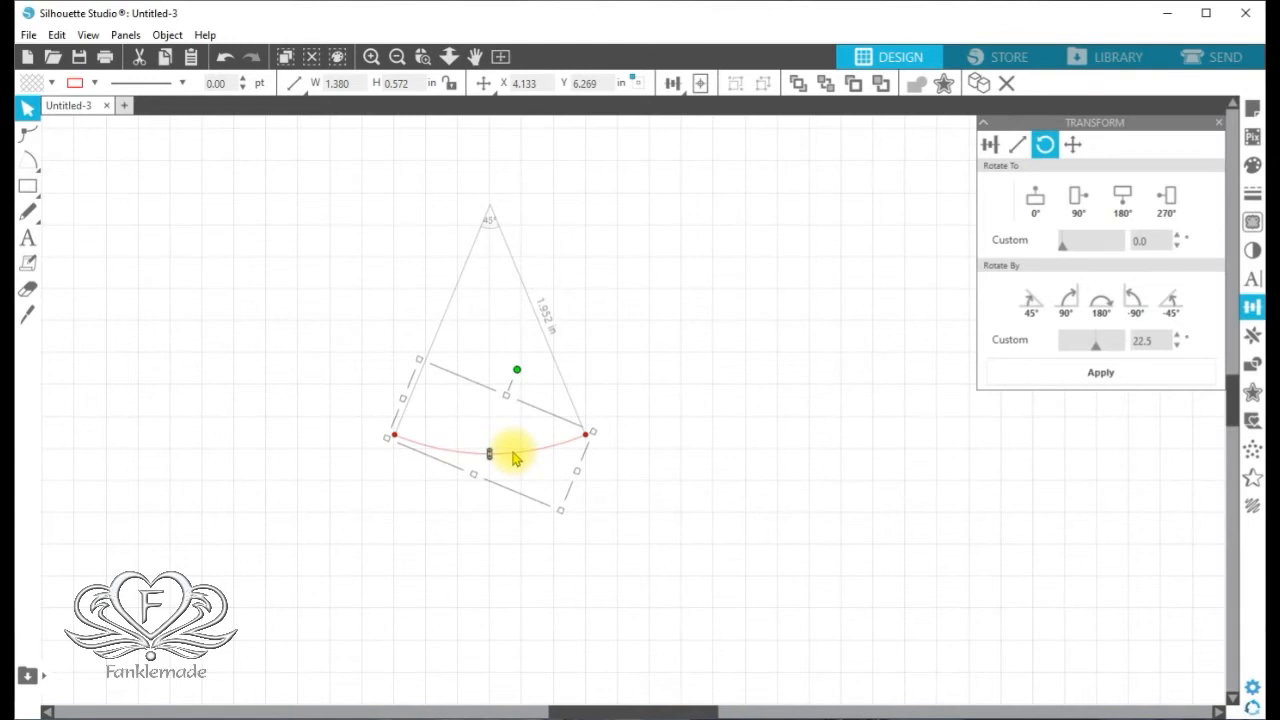
{"action": "left_click", "coordinate": [369, 57]}
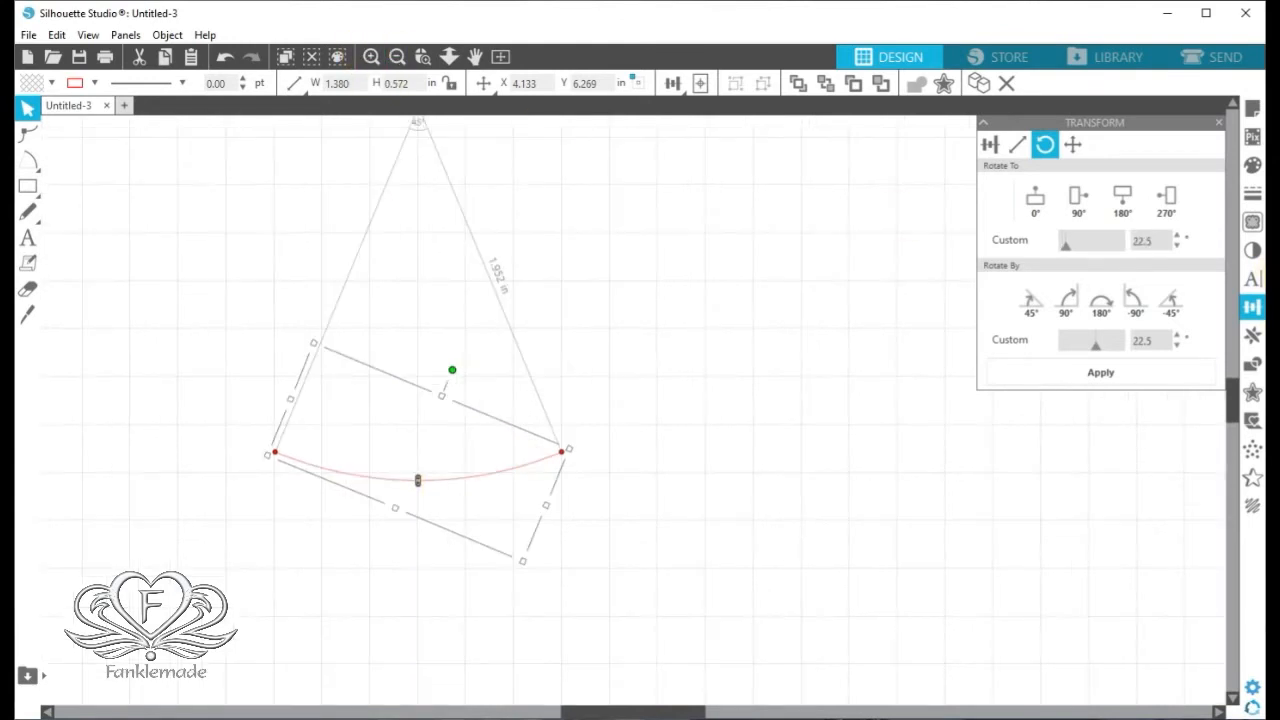
{"action": "scroll", "coordinate": [1234, 400], "scroll_direction": "up", "scroll_amount": 3}
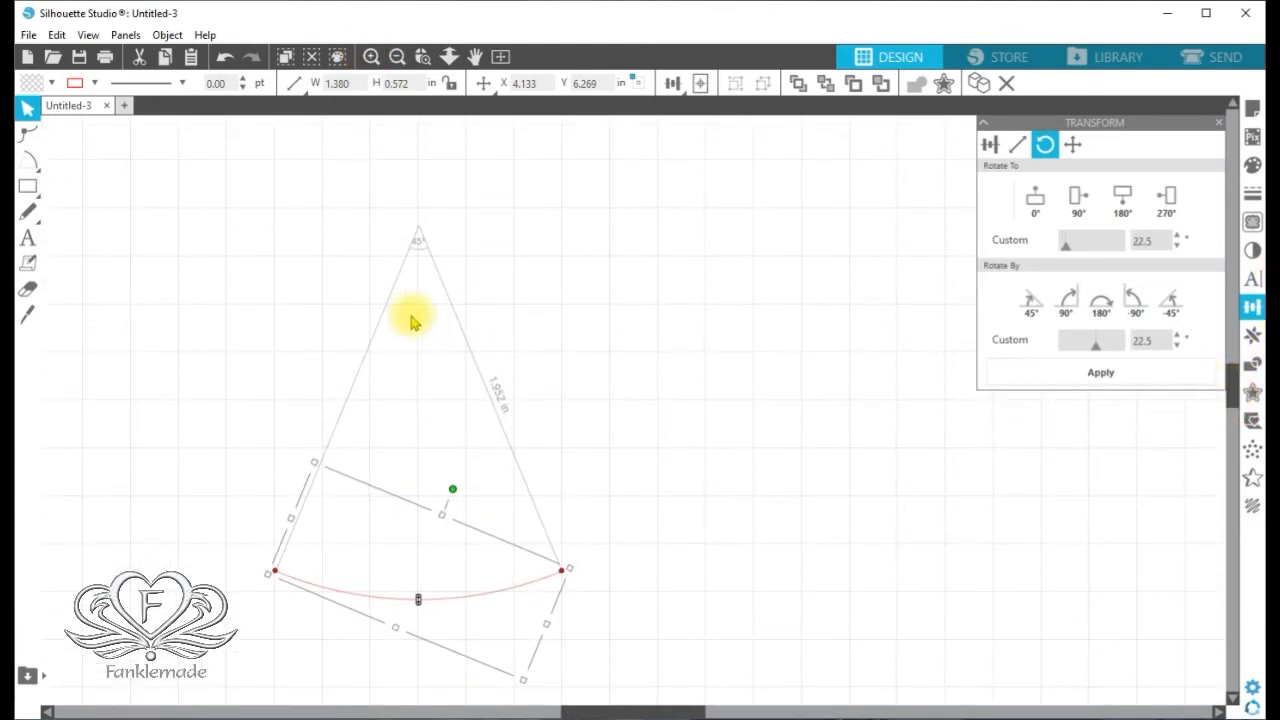
{"action": "left_click", "coordinate": [428, 244]}
{"action": "left_click", "coordinate": [485, 600]}
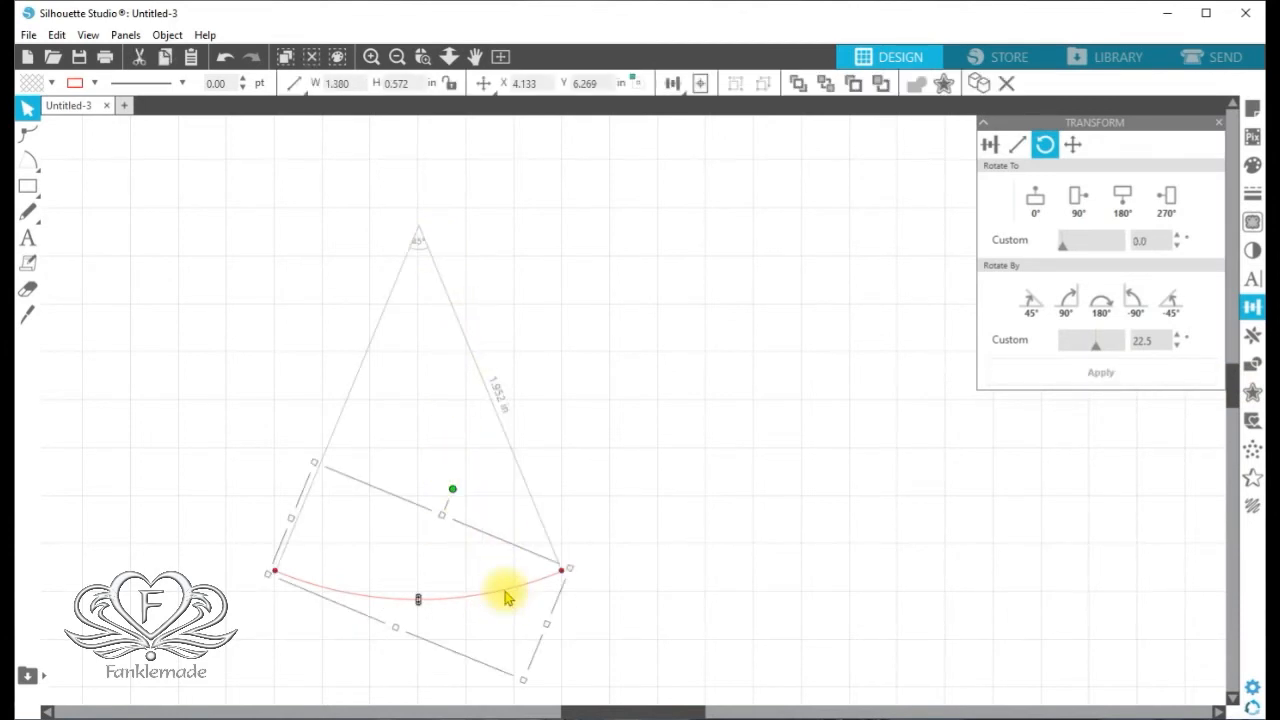
{"action": "left_click", "coordinate": [700, 583]}
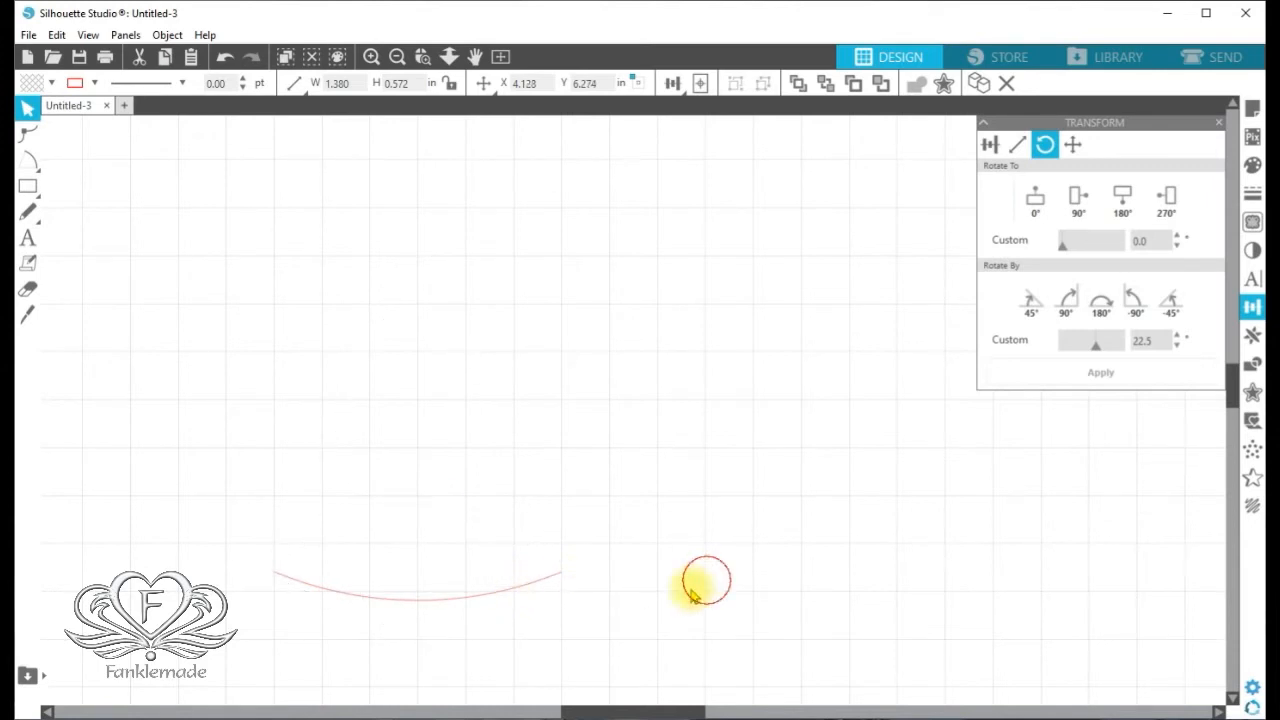
Move the arc left and slightly up to about X 2.635 in, Y 5.967 in, and deselect it.
{"action": "left_click", "coordinate": [515, 600]}
{"action": "left_click_drag", "start_coordinate": [506, 586], "coordinate": [376, 514]}
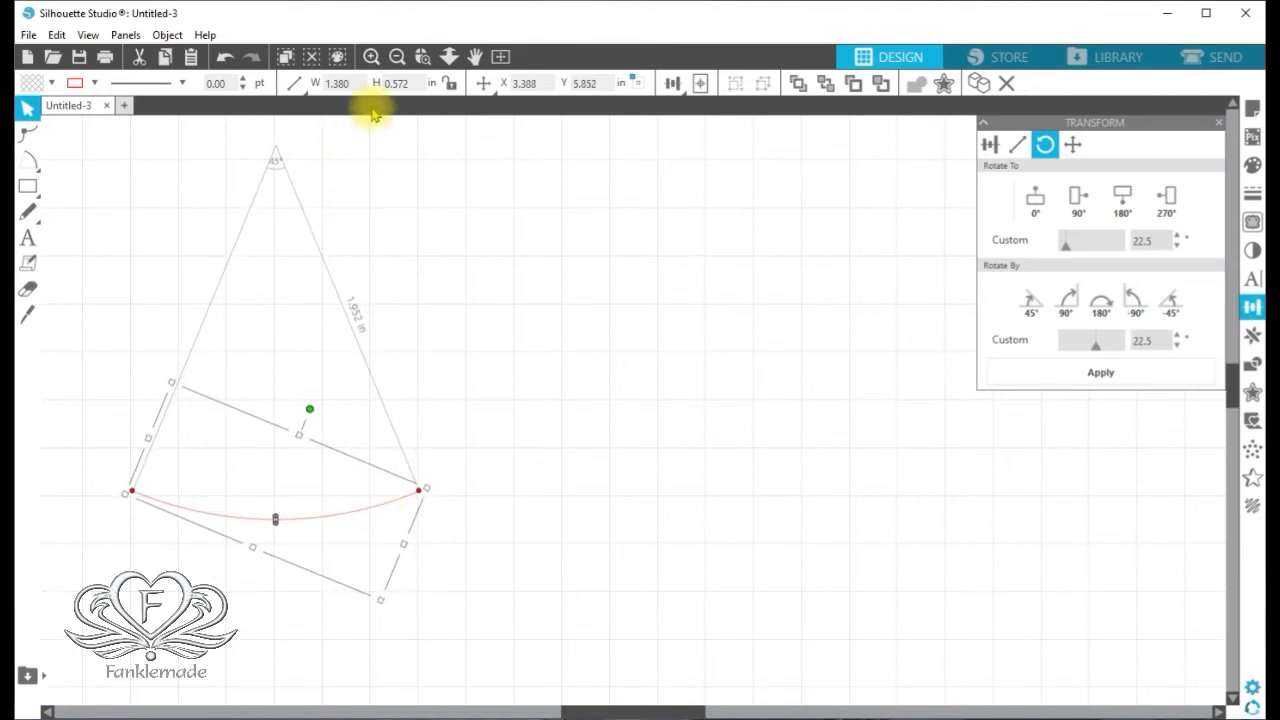
{"action": "left_click", "coordinate": [397, 56]}
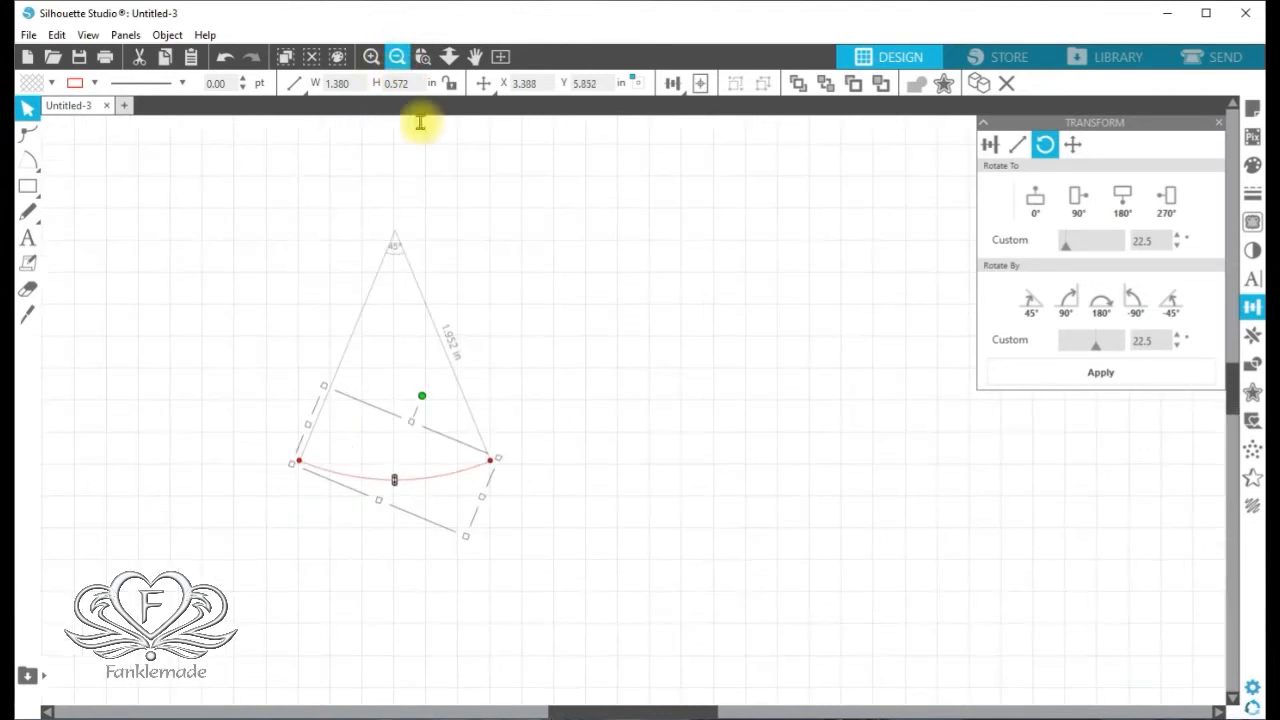
{"action": "left_click", "coordinate": [609, 503]}
{"action": "left_click_drag", "start_coordinate": [446, 480], "coordinate": [350, 497]}
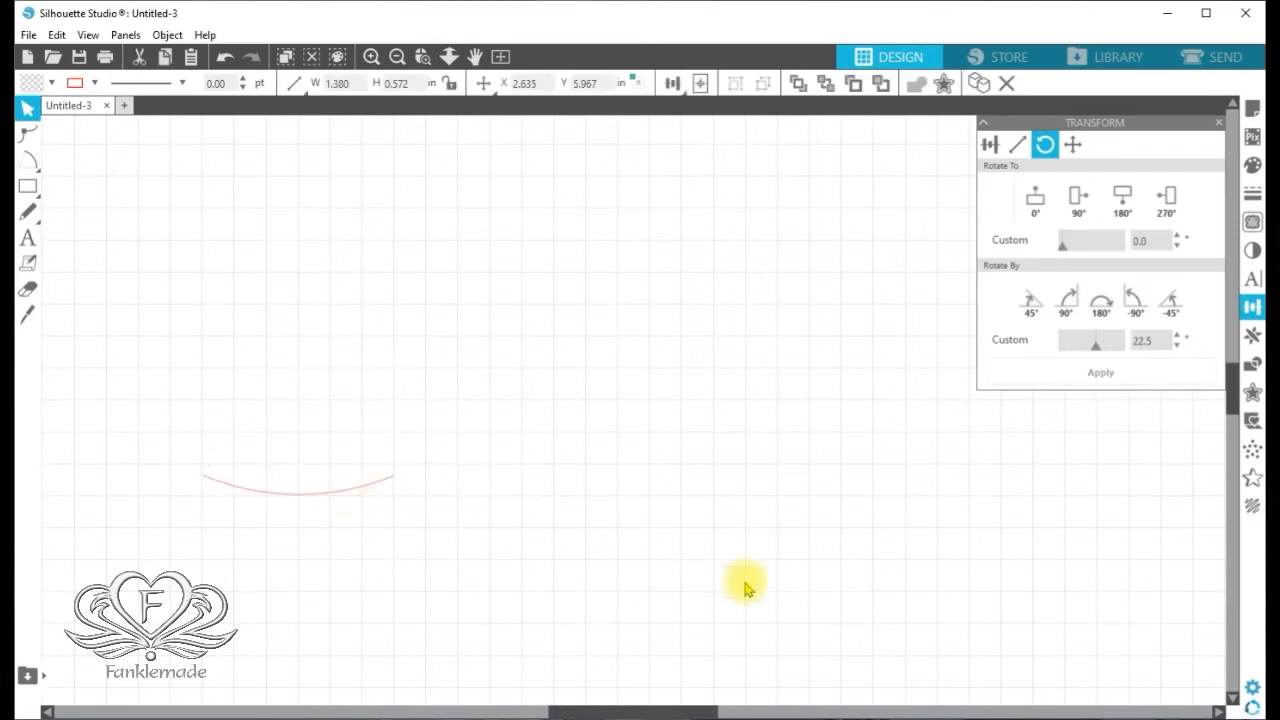
{"action": "left_click", "coordinate": [743, 580]}
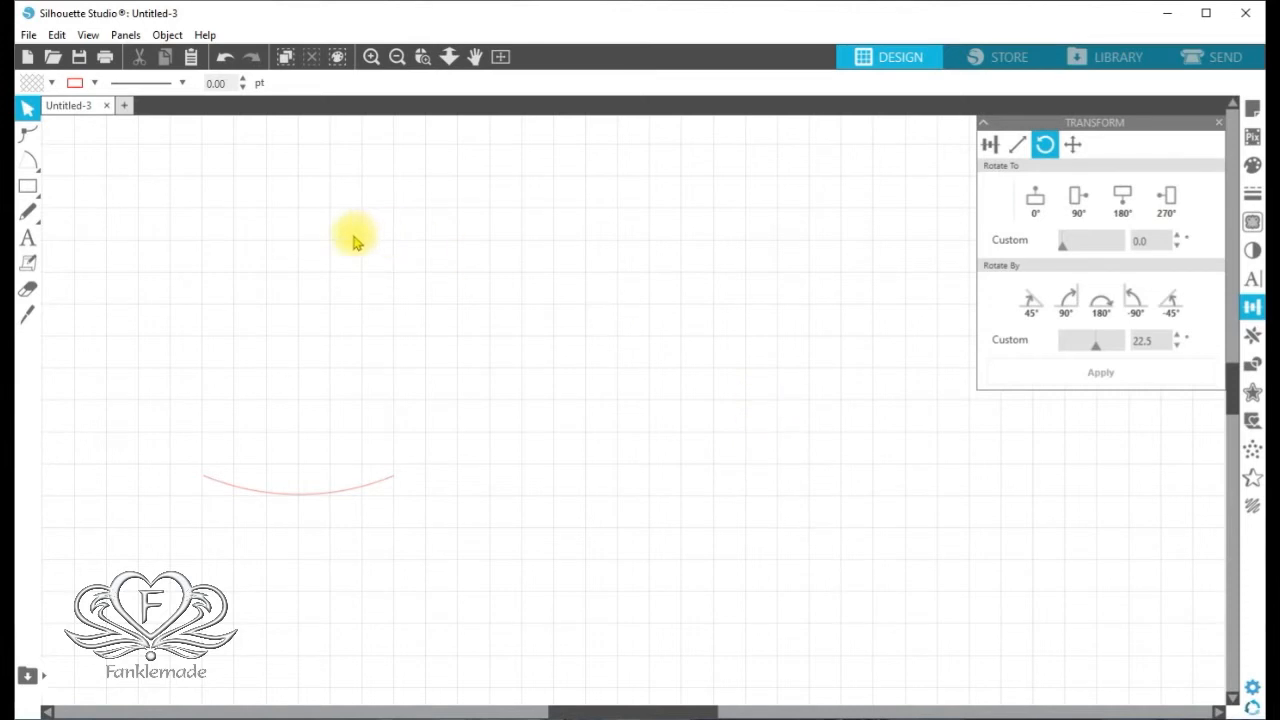
Draw a right triangle about 1.77 in wide and 2 in tall with the Polygon tool, and move it to about X 6.415 in, Y 3.505 in.
{"action": "mouse_move", "coordinate": [29, 160]}
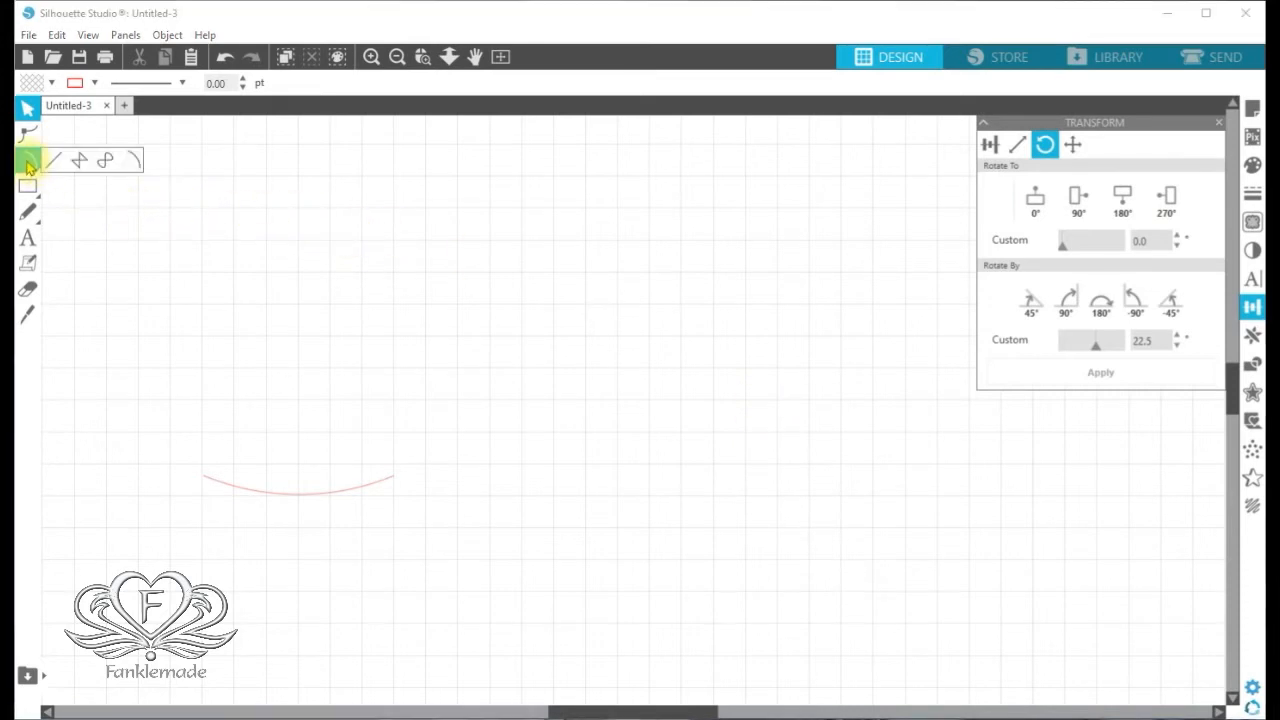
{"action": "left_click", "coordinate": [78, 162]}
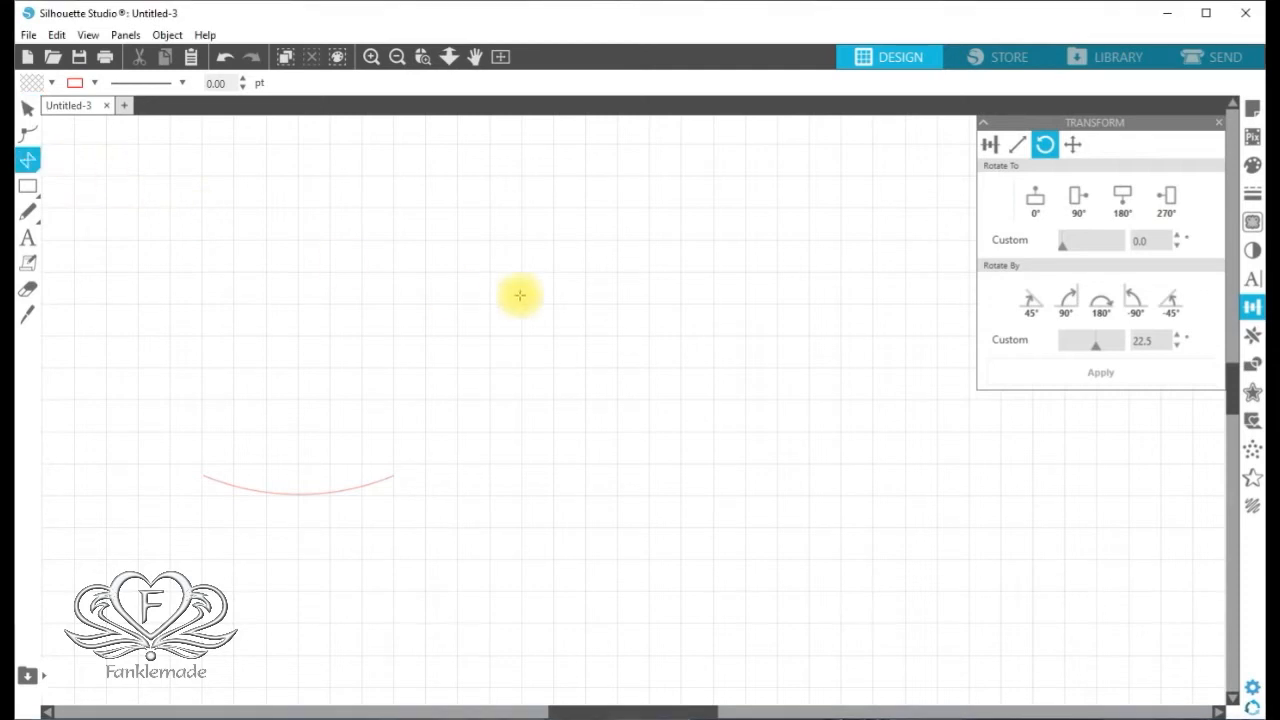
{"action": "left_click", "coordinate": [521, 208]}
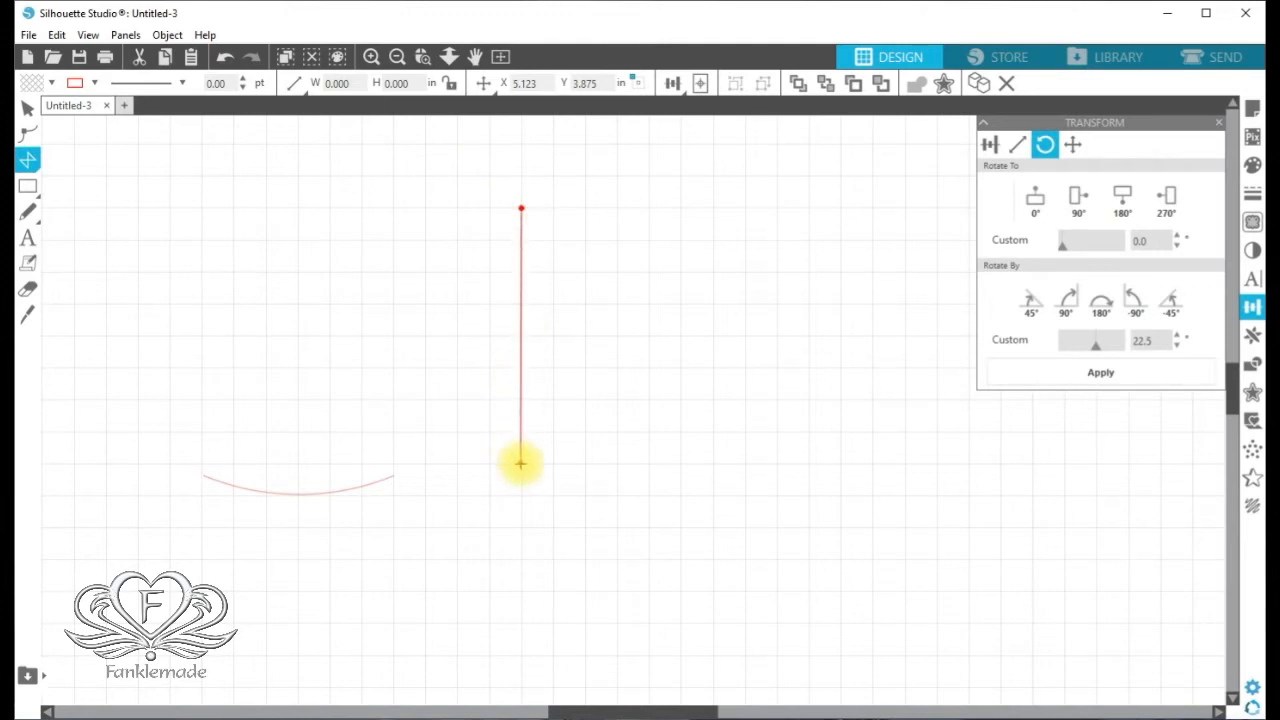
{"action": "left_click", "coordinate": [521, 463]}
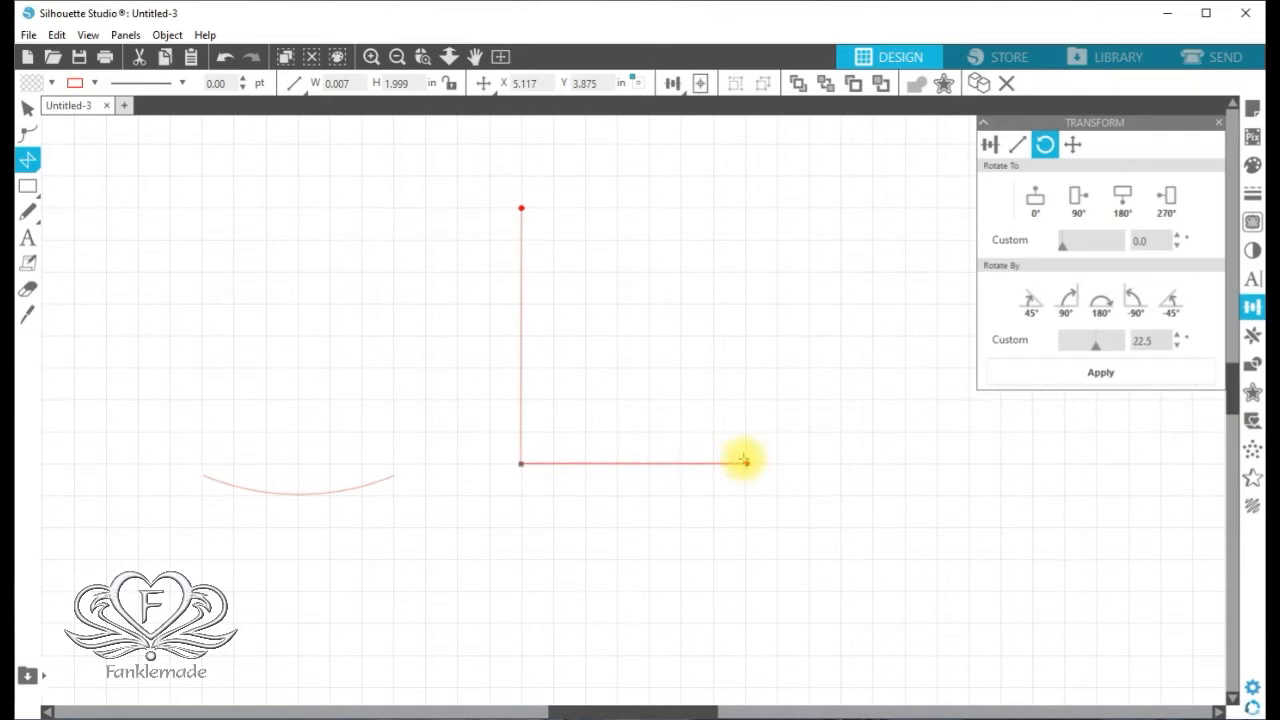
{"action": "left_click", "coordinate": [746, 462]}
{"action": "left_click", "coordinate": [520, 207]}
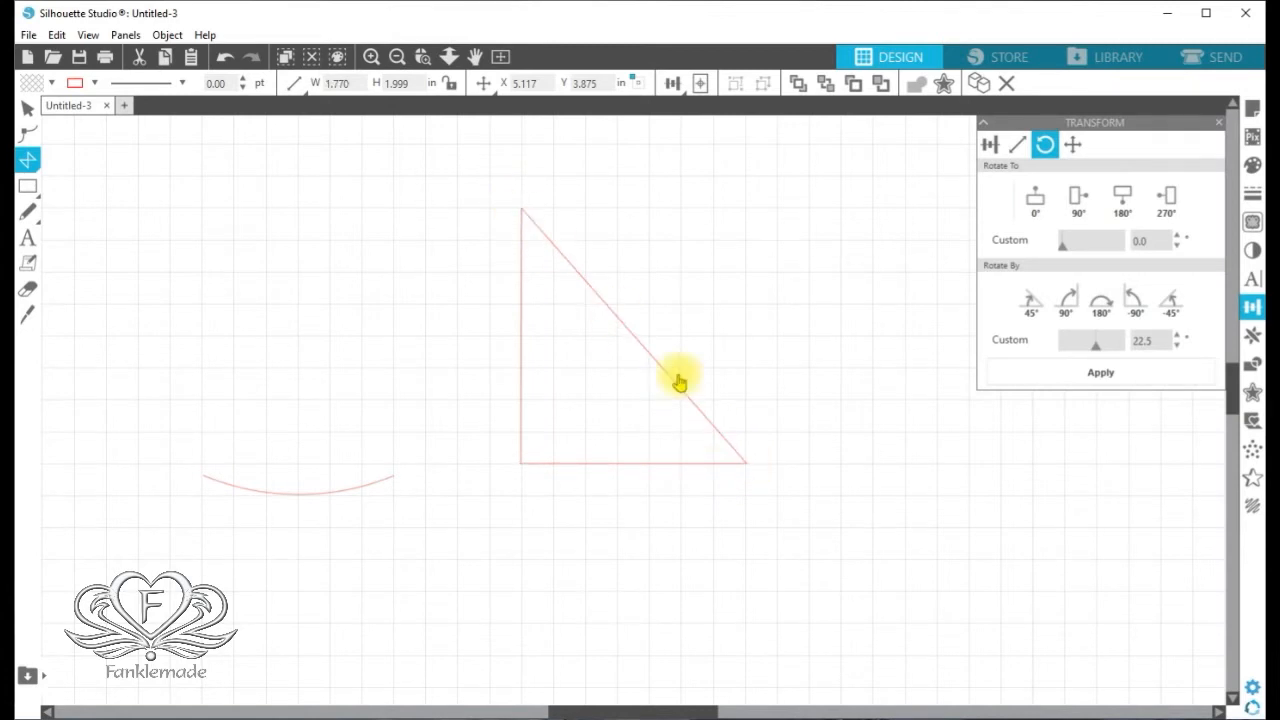
{"action": "key", "text": "Escape"}
{"action": "left_click", "coordinate": [748, 477]}
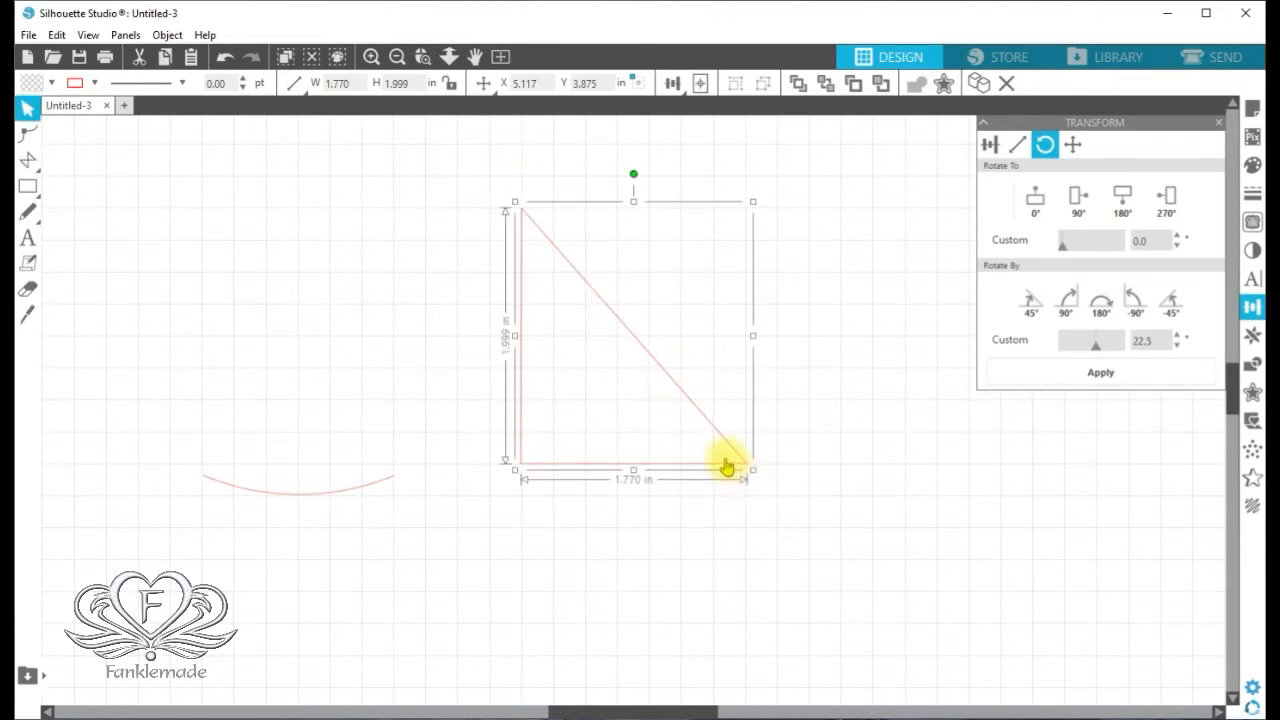
{"action": "left_click_drag", "start_coordinate": [729, 463], "coordinate": [895, 417]}
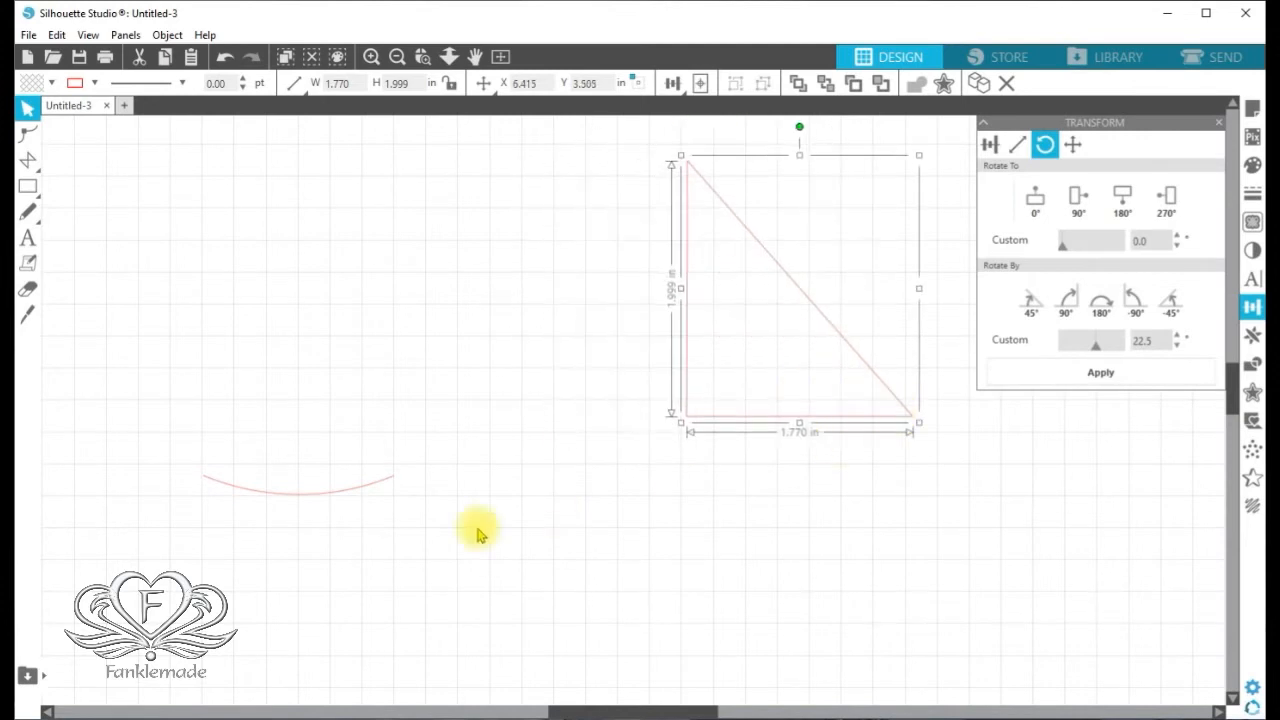
Select the arc to check it, and delete the right triangle.
{"action": "left_click", "coordinate": [343, 503]}
{"action": "left_click", "coordinate": [345, 491]}
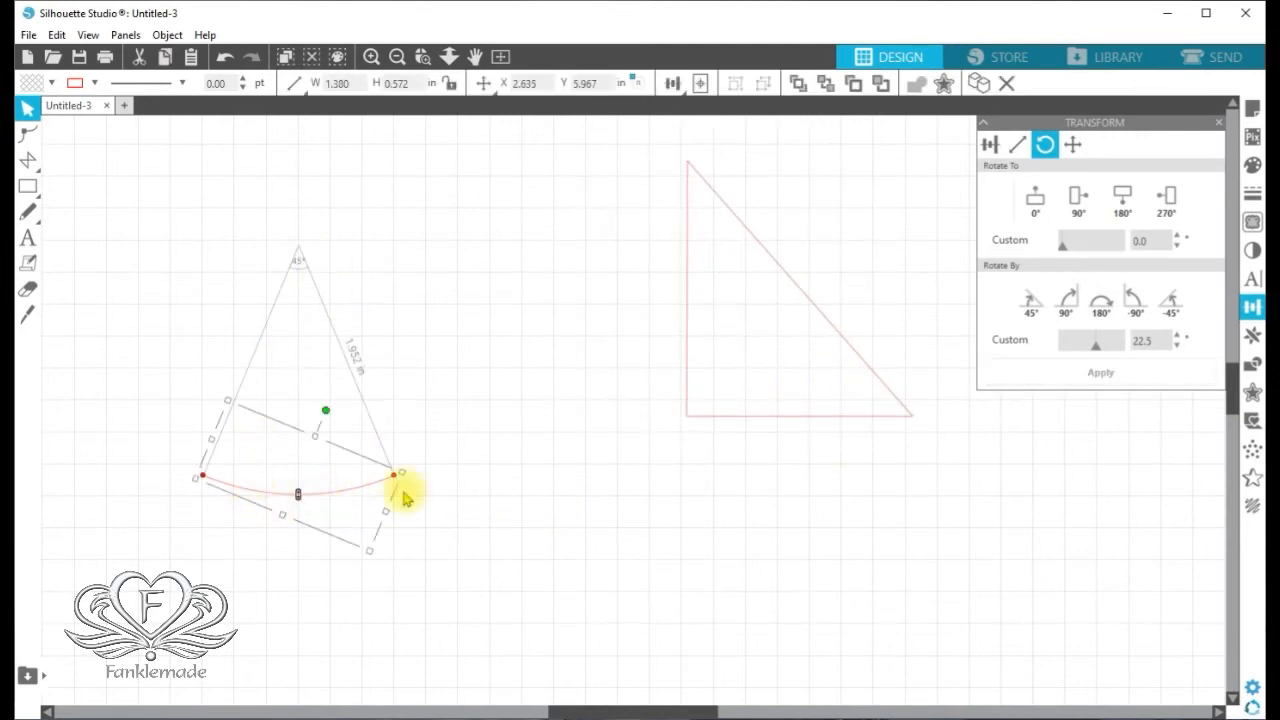
{"action": "left_click", "coordinate": [840, 416]}
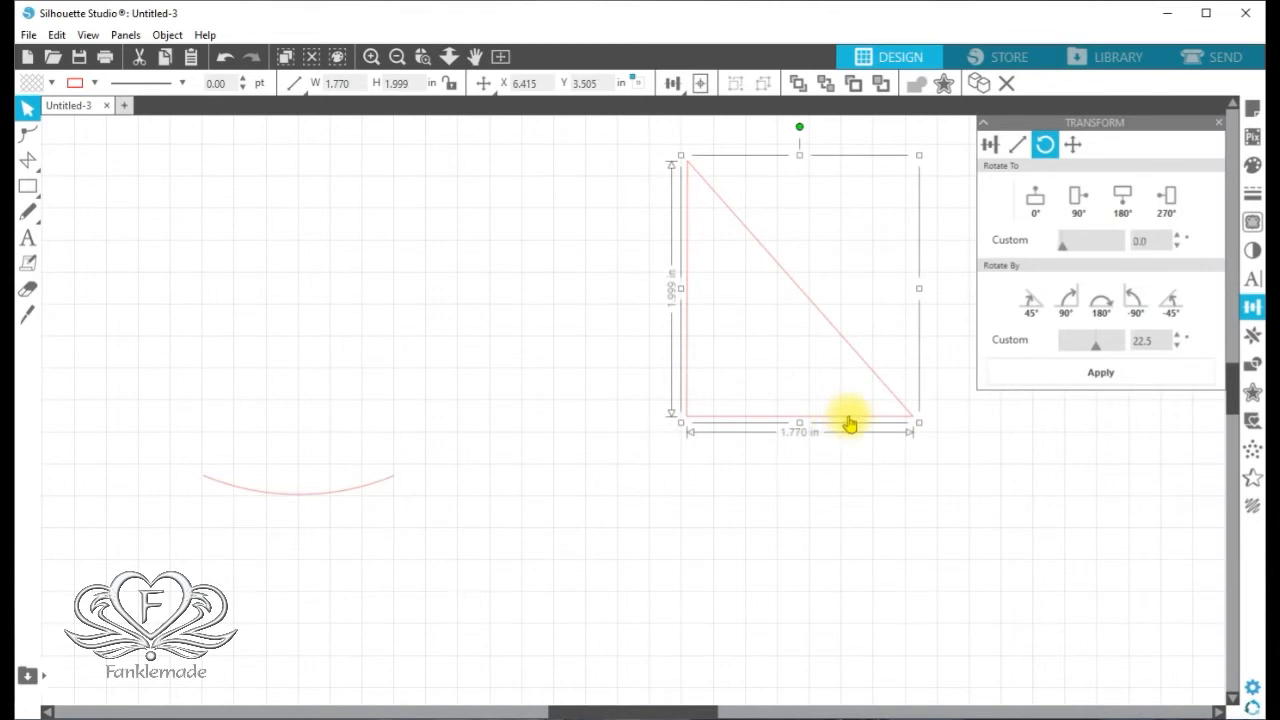
{"action": "right_click", "coordinate": [848, 422]}
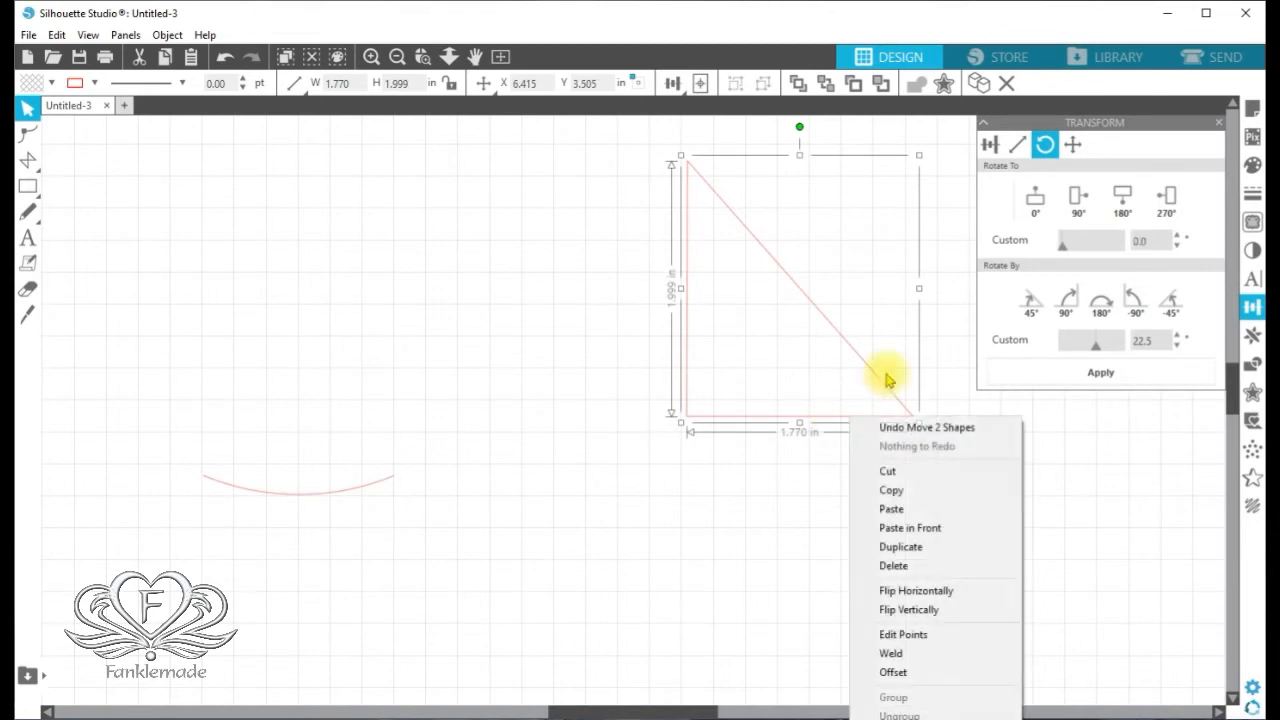
{"action": "left_click", "coordinate": [935, 568]}
Draw a closed isosceles triangle about 0.5 in wide and 0.5 in tall with the Polygon tool, placing its corners on grid intersections.
{"action": "left_click", "coordinate": [28, 160]}
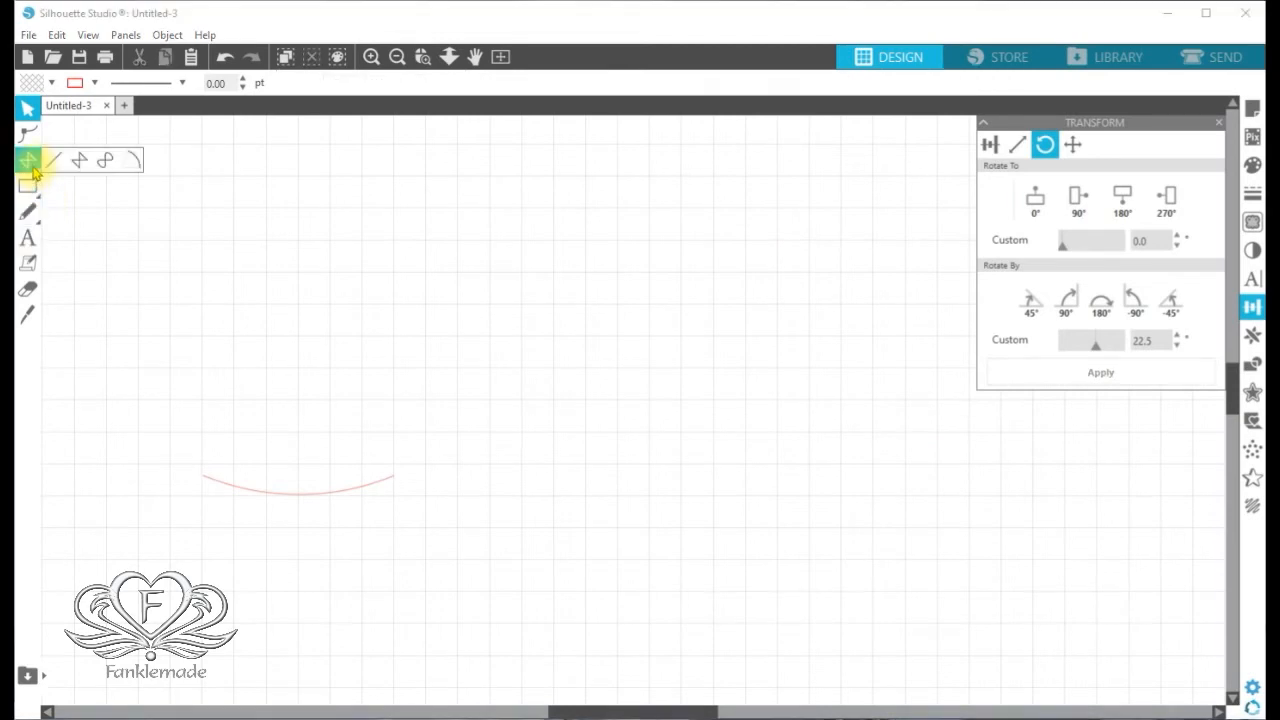
{"action": "left_click", "coordinate": [78, 163]}
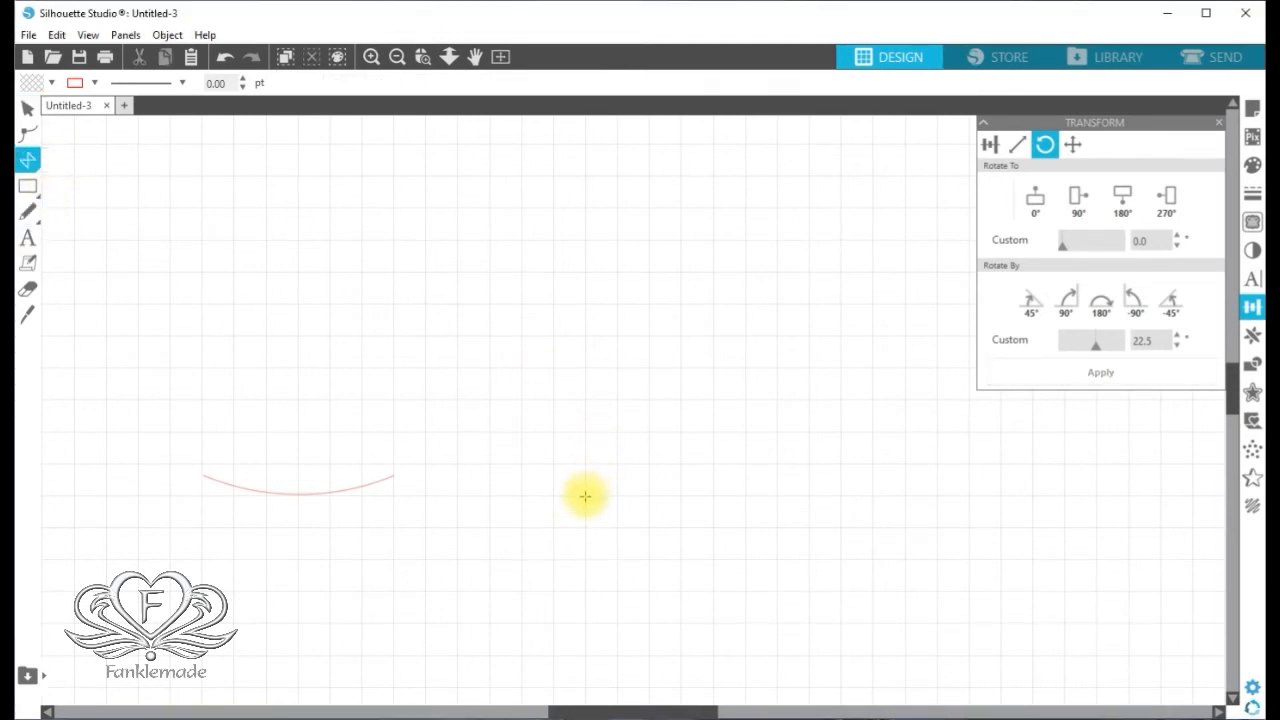
{"action": "left_click", "coordinate": [370, 57]}
{"action": "left_click", "coordinate": [370, 57]}
{"action": "left_click", "coordinate": [370, 57]}
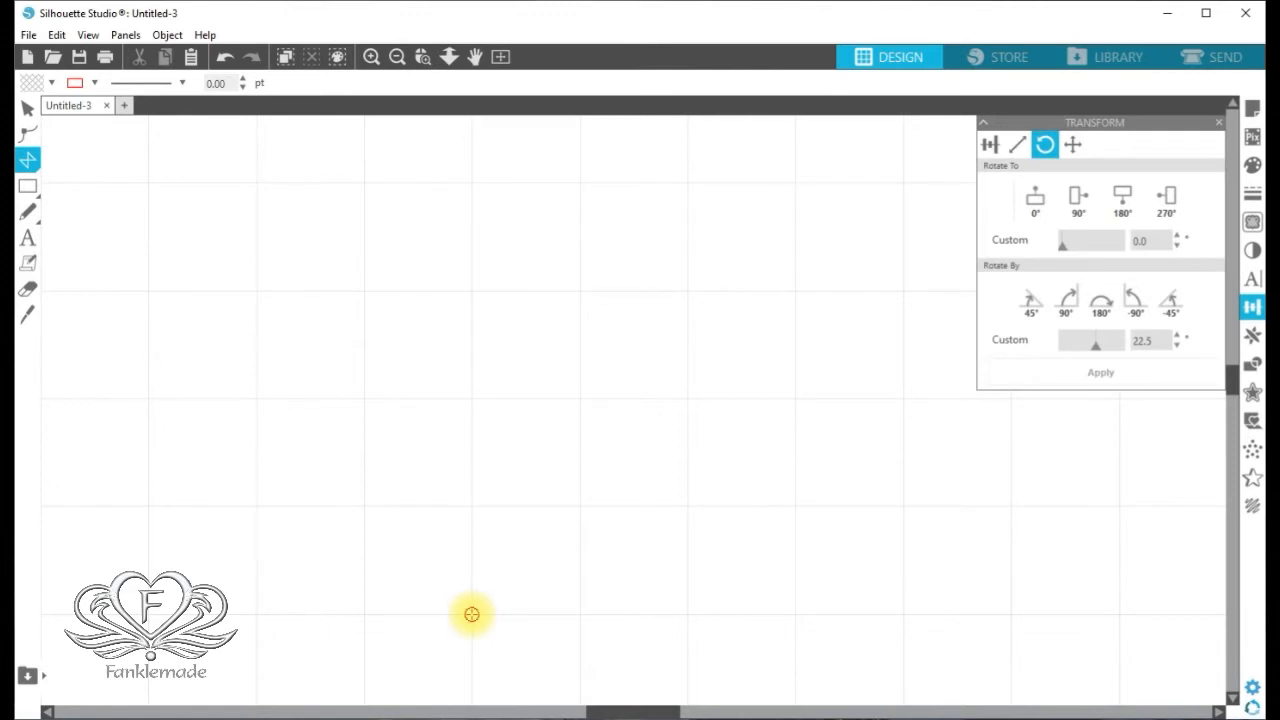
{"action": "left_click", "coordinate": [472, 614]}
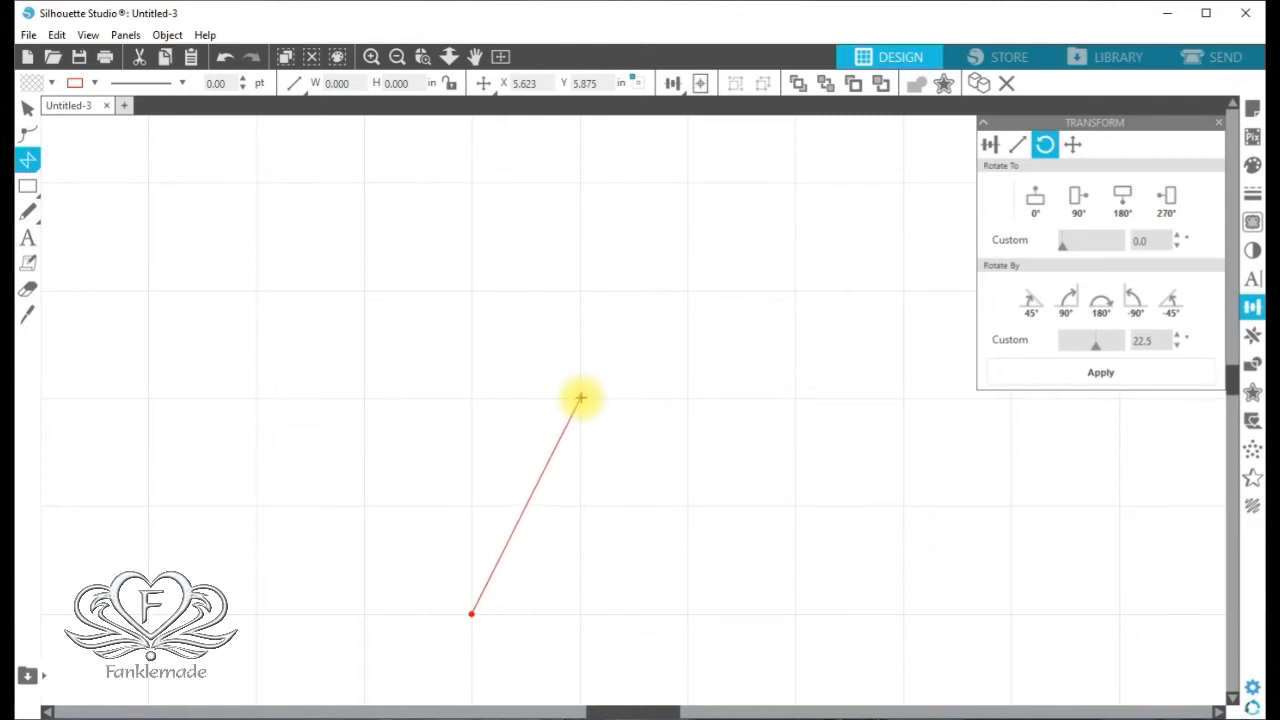
{"action": "left_click", "coordinate": [581, 398]}
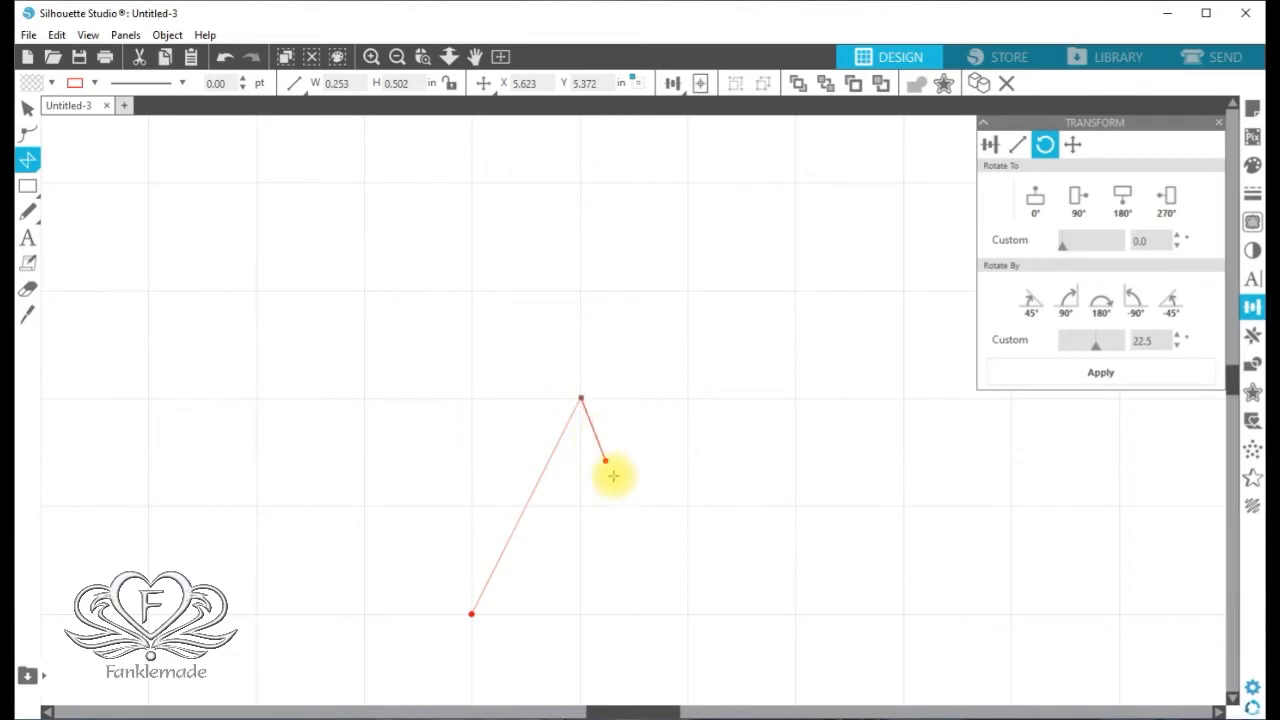
{"action": "left_click", "coordinate": [689, 614]}
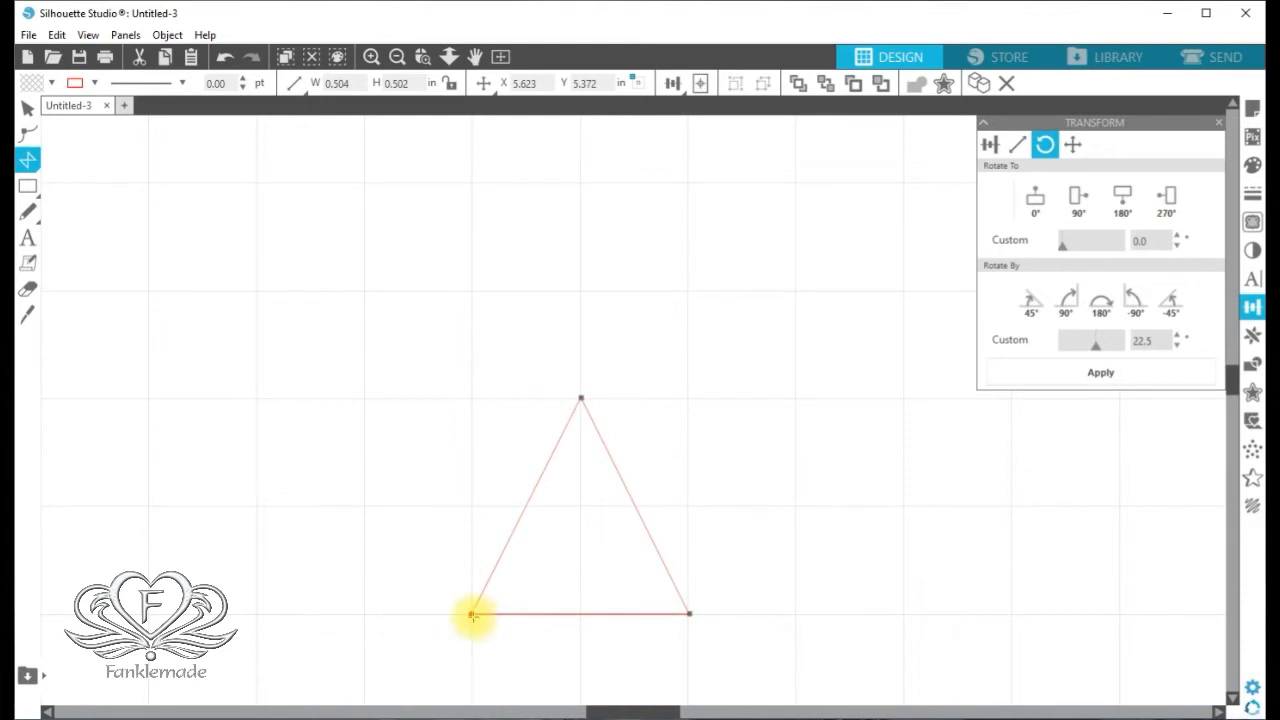
{"action": "left_click", "coordinate": [471, 614]}
Move the isosceles triangle up and to the left, off the grid lines, and deselect it.
{"action": "mouse_move", "coordinate": [666, 620]}
{"action": "left_mouse_down"}
{"action": "mouse_move", "coordinate": [668, 596]}
{"action": "mouse_move", "coordinate": [664, 623]}
{"action": "left_mouse_up"}
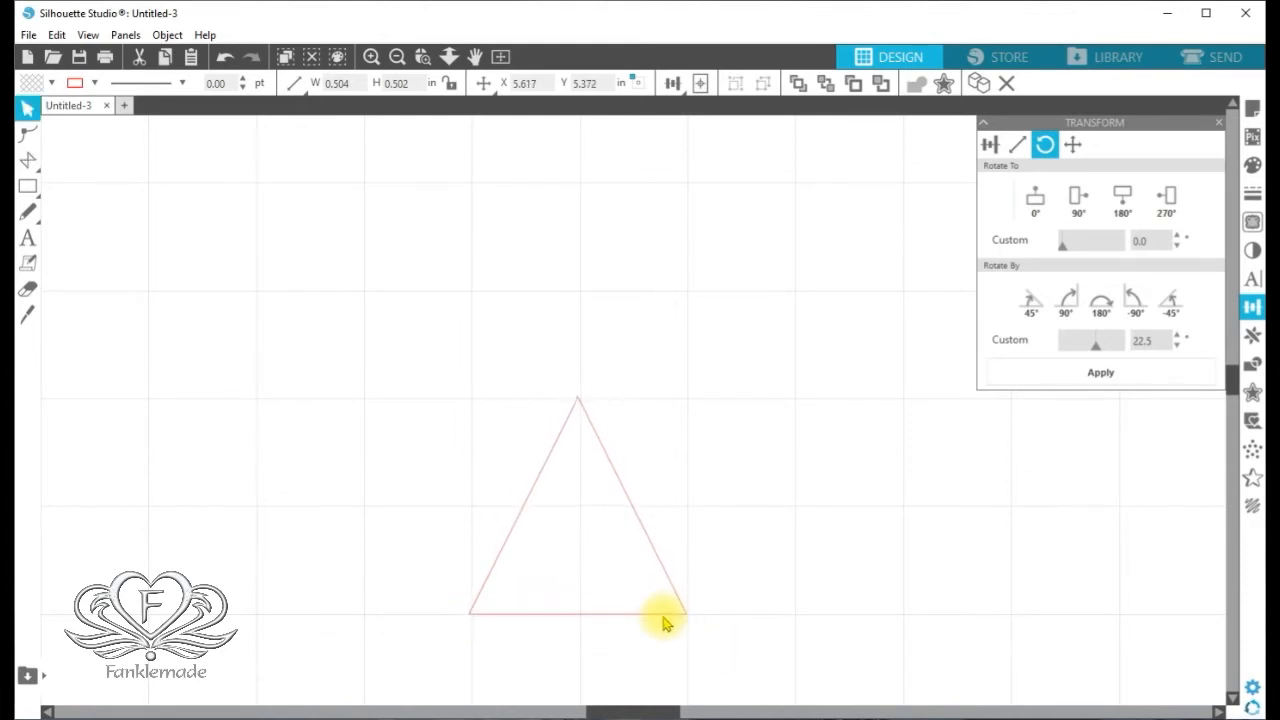
{"action": "left_click", "coordinate": [421, 57]}
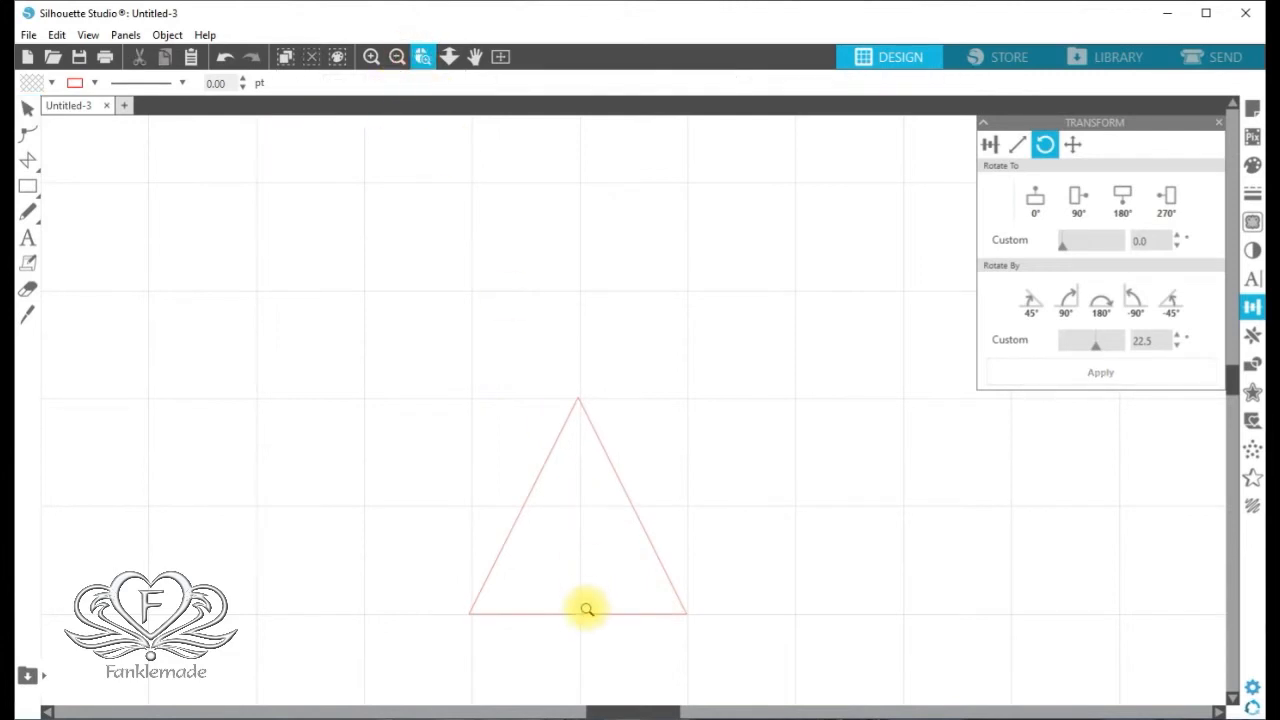
{"action": "left_click", "coordinate": [28, 108]}
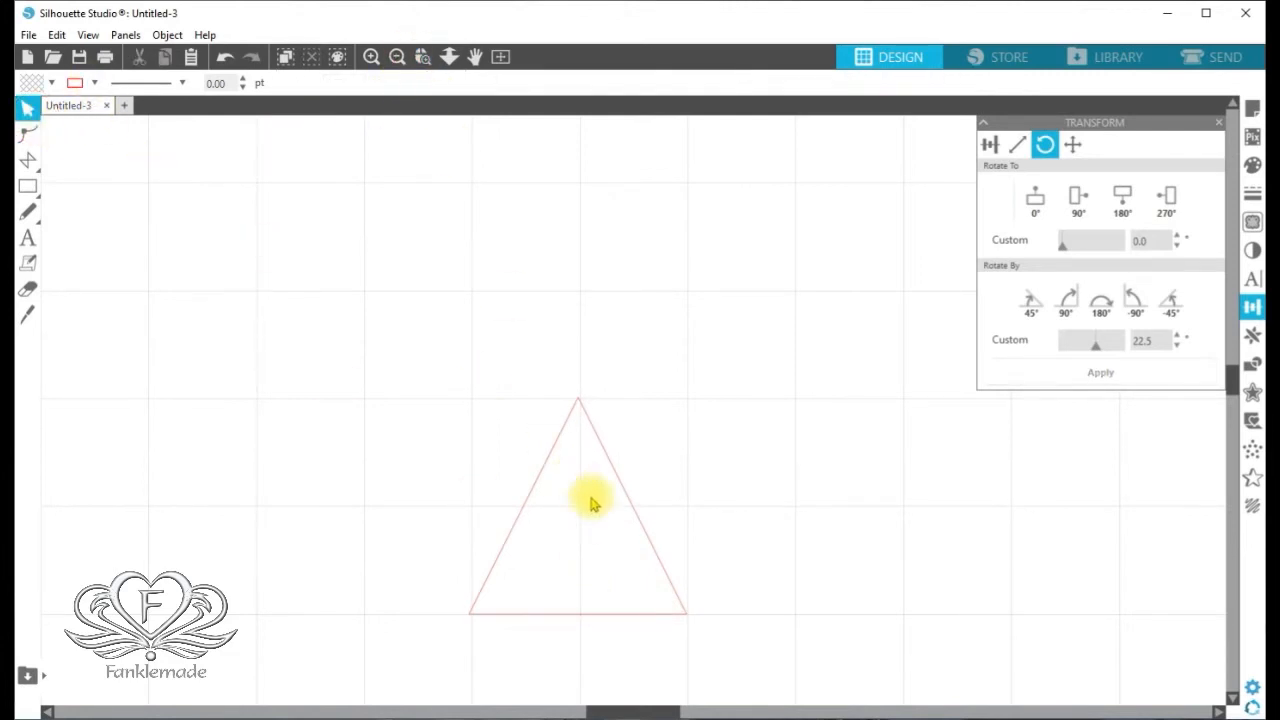
{"action": "left_click_drag", "start_coordinate": [622, 505], "coordinate": [556, 352]}
{"action": "left_click", "coordinate": [583, 466]}
Cut a thin horizontal strip off the triangle's base with the straight solid Knife, and delete the strip.
{"action": "left_click", "coordinate": [28, 314]}
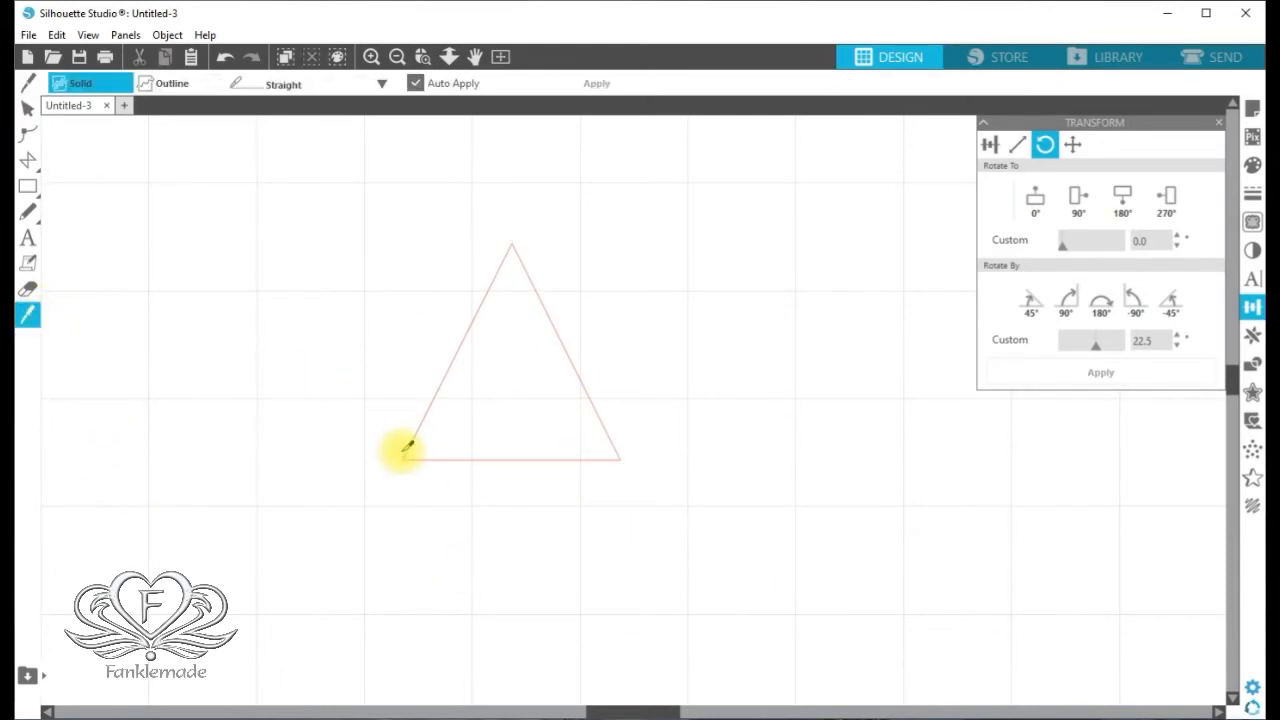
{"action": "left_click_drag", "start_coordinate": [400, 447], "coordinate": [666, 446]}
{"action": "left_click_drag", "start_coordinate": [574, 458], "coordinate": [642, 574]}
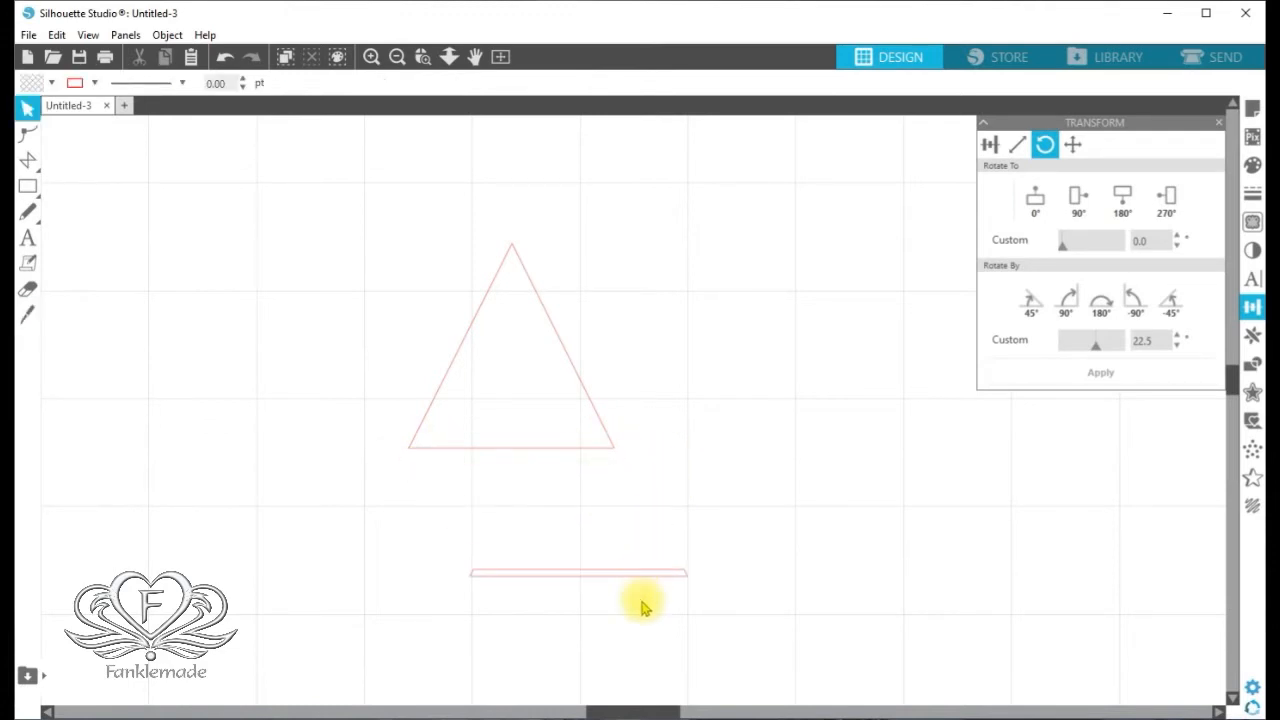
{"action": "left_click", "coordinate": [650, 574]}
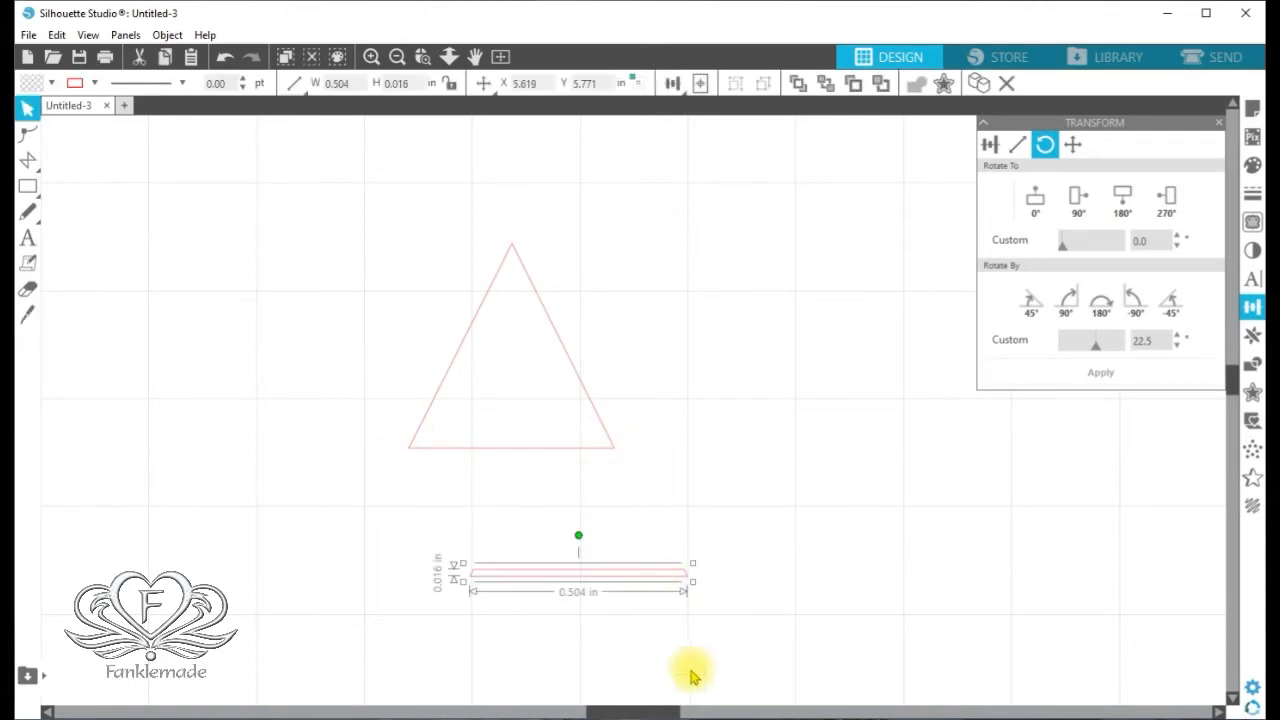
{"action": "key", "text": "Delete"}
Align the trimmed triangle's base and apex with the grid lines at about X 5.637 in, Y 5.149 in.
{"action": "left_click_drag", "start_coordinate": [546, 450], "coordinate": [611, 511]}
{"action": "left_click", "coordinate": [614, 511]}
{"action": "left_click", "coordinate": [613, 511]}
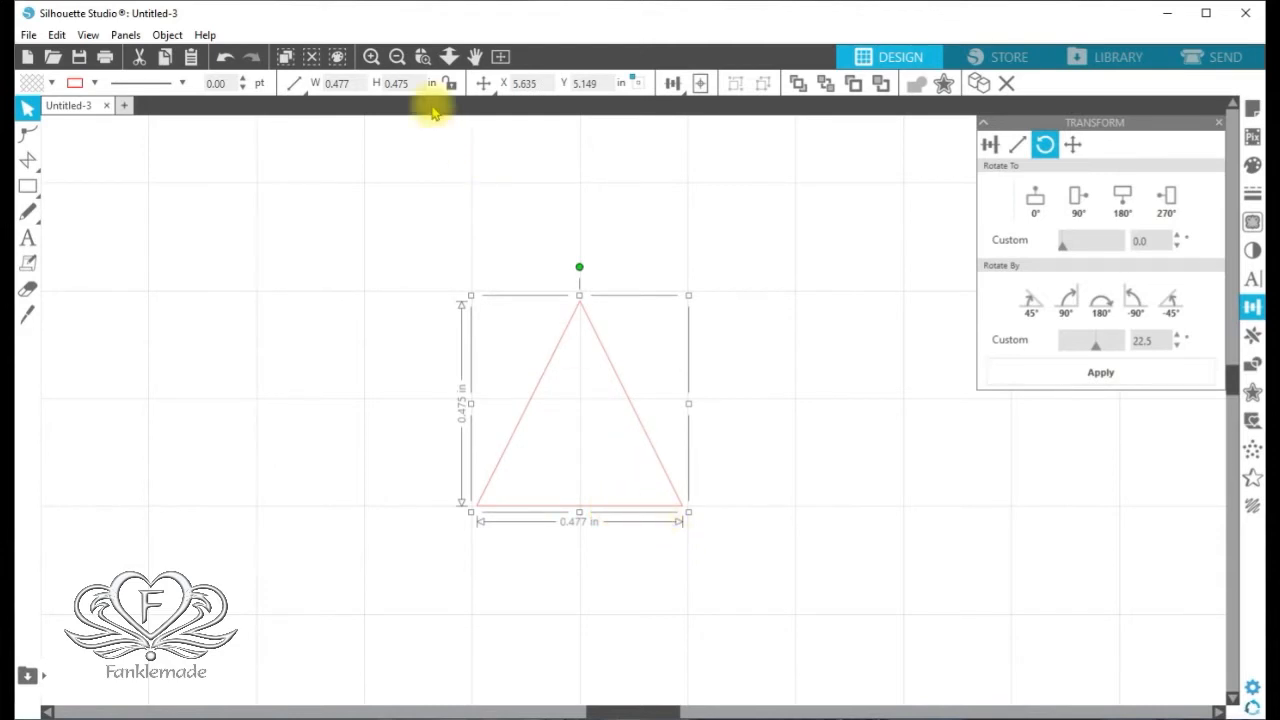
{"action": "left_click", "coordinate": [370, 56]}
{"action": "left_click", "coordinate": [370, 56]}
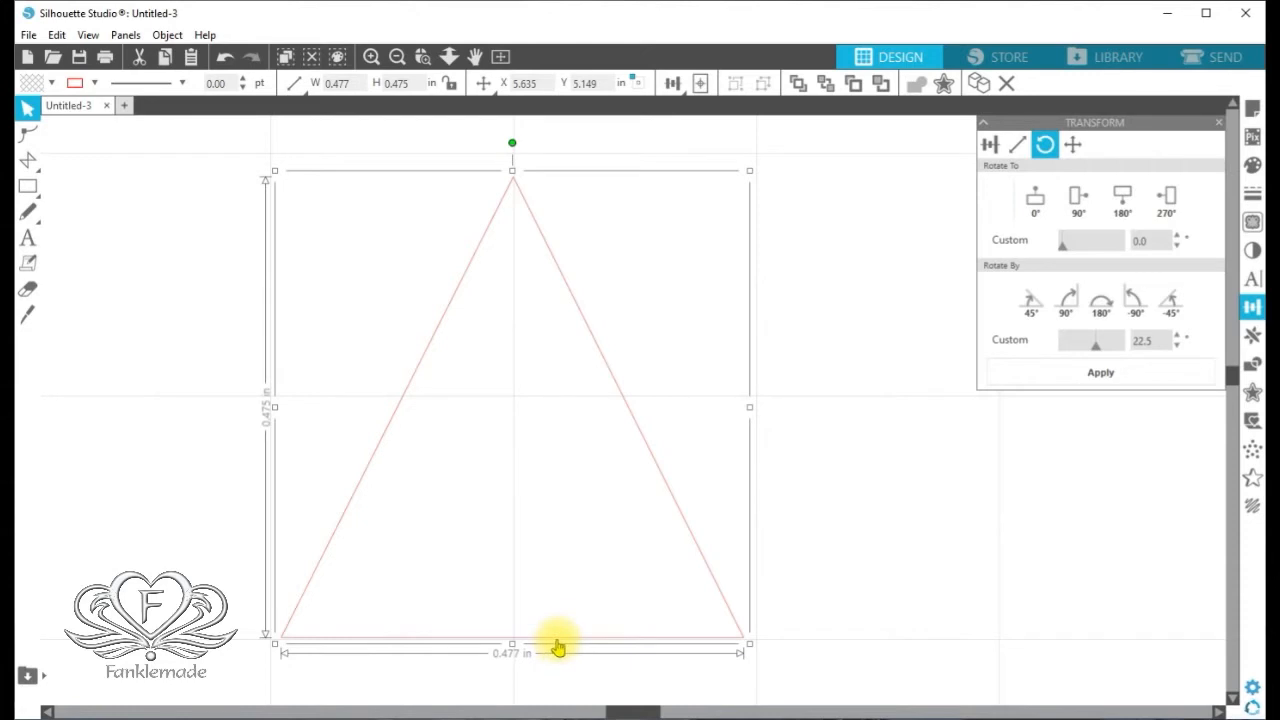
{"action": "key", "text": "Right"}
{"action": "key", "text": "Right"}
{"action": "key", "text": "Right"}
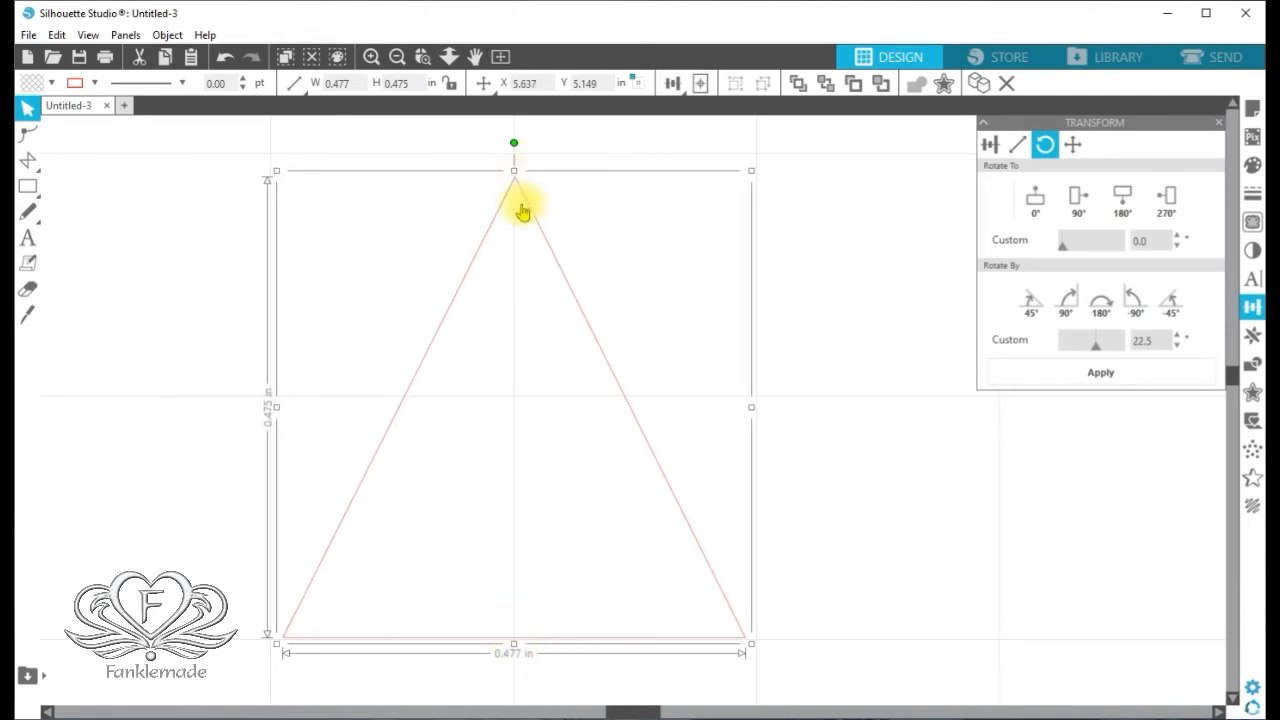
Edit the triangle's apex point so that it sits exactly on the vertical grid line, and leave point editing.
{"action": "left_click", "coordinate": [423, 56]}
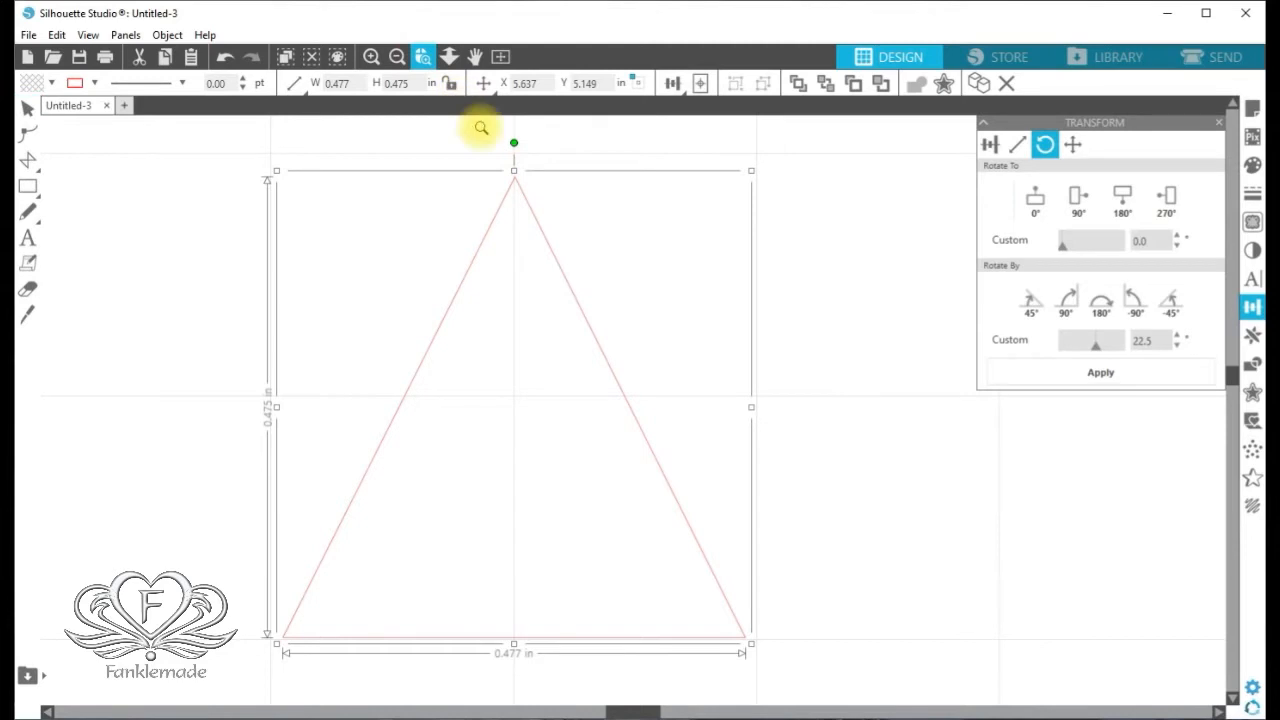
{"action": "left_click", "coordinate": [518, 180]}
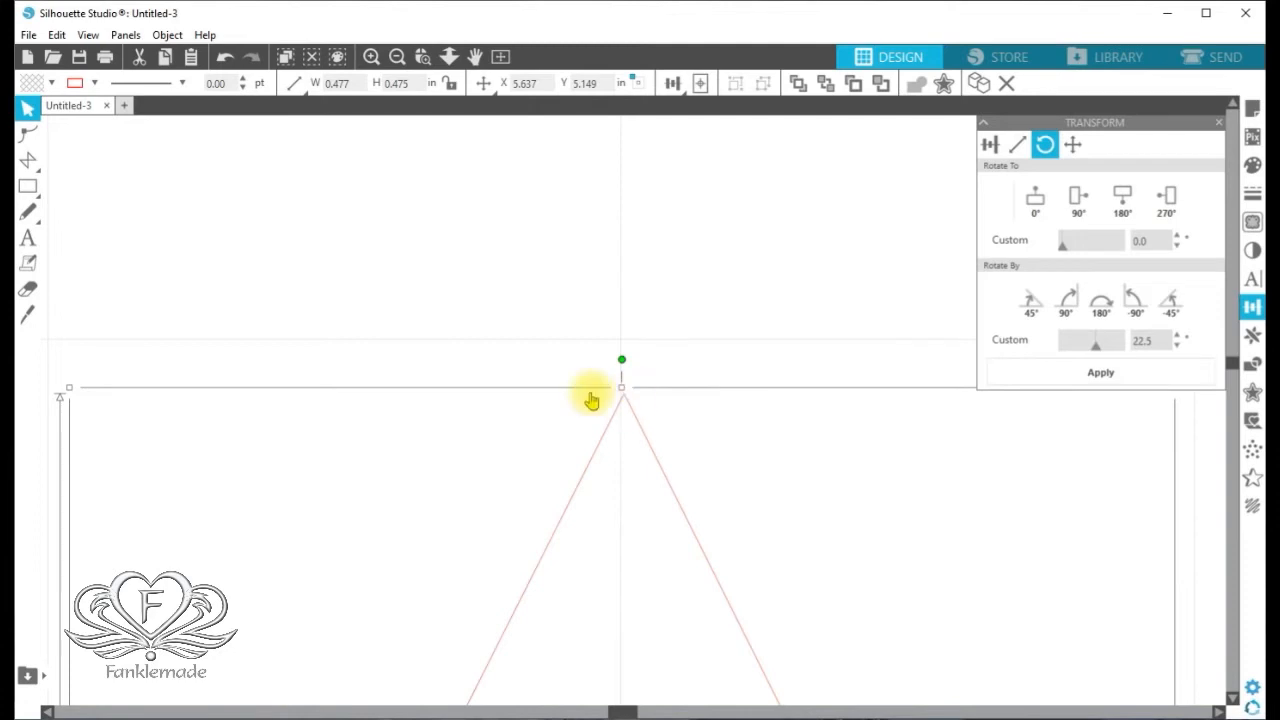
{"action": "left_click", "coordinate": [28, 132]}
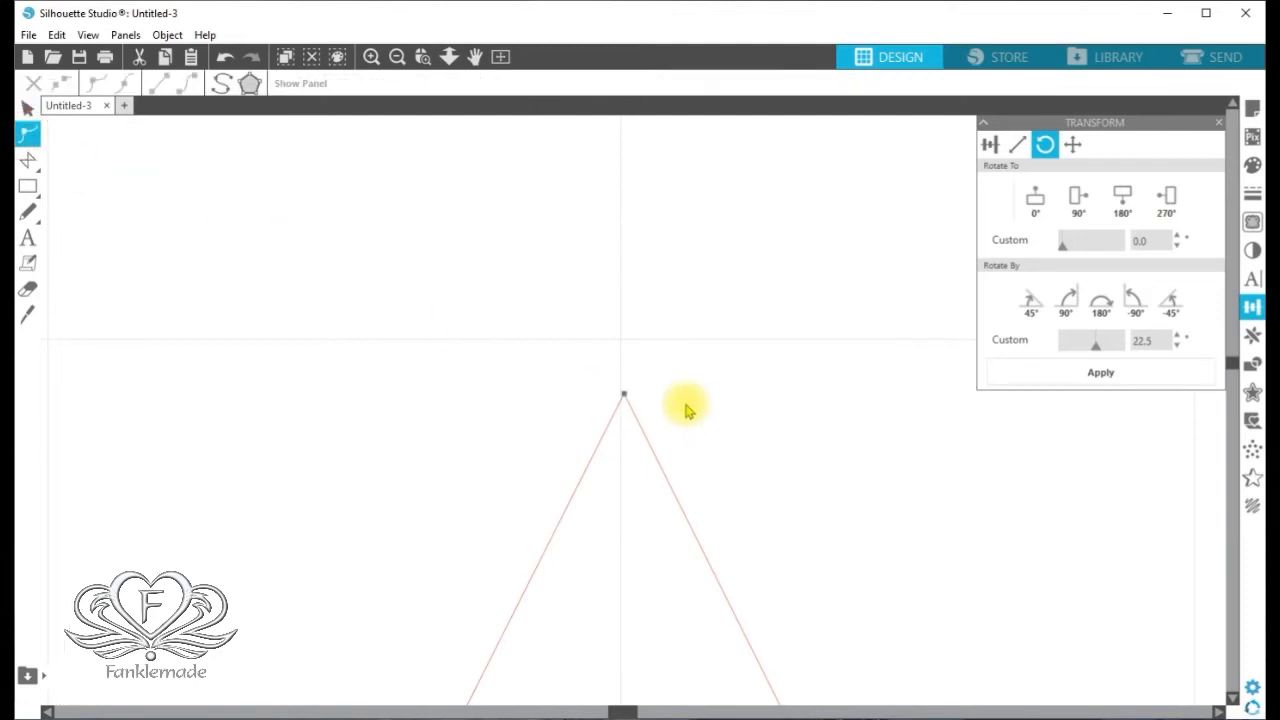
{"action": "left_click", "coordinate": [627, 399]}
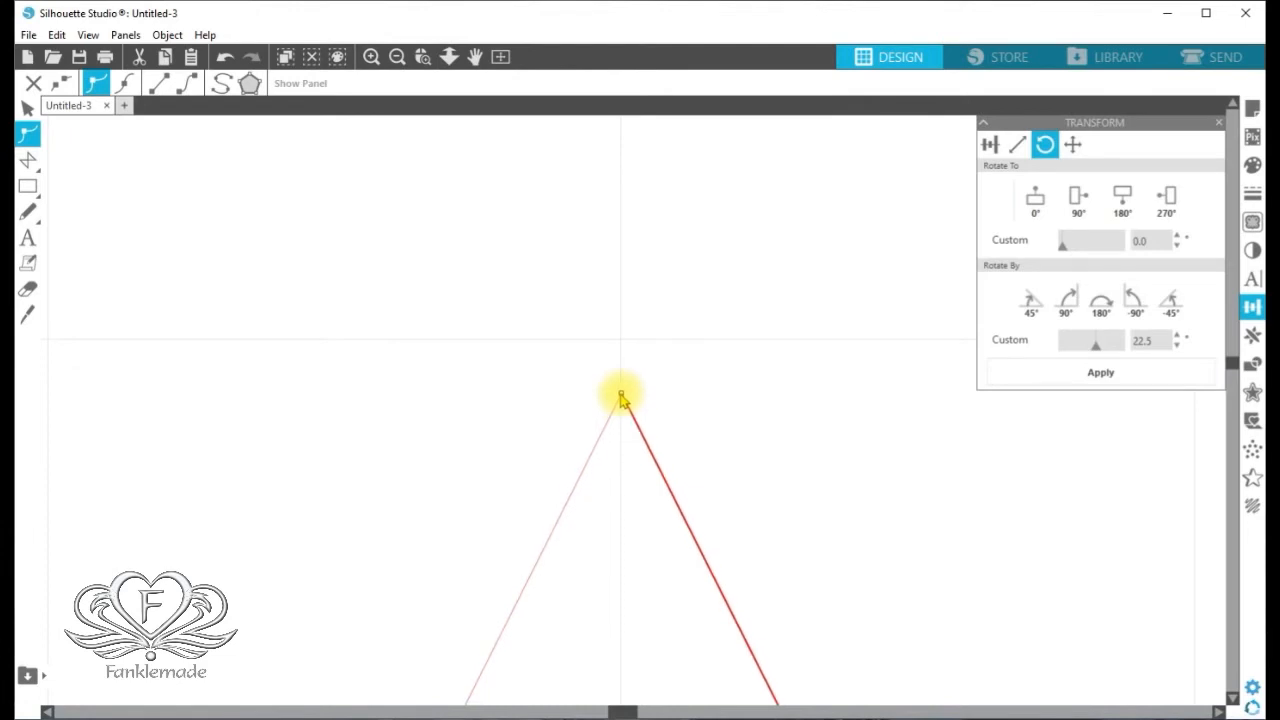
{"action": "left_click", "coordinate": [397, 60]}
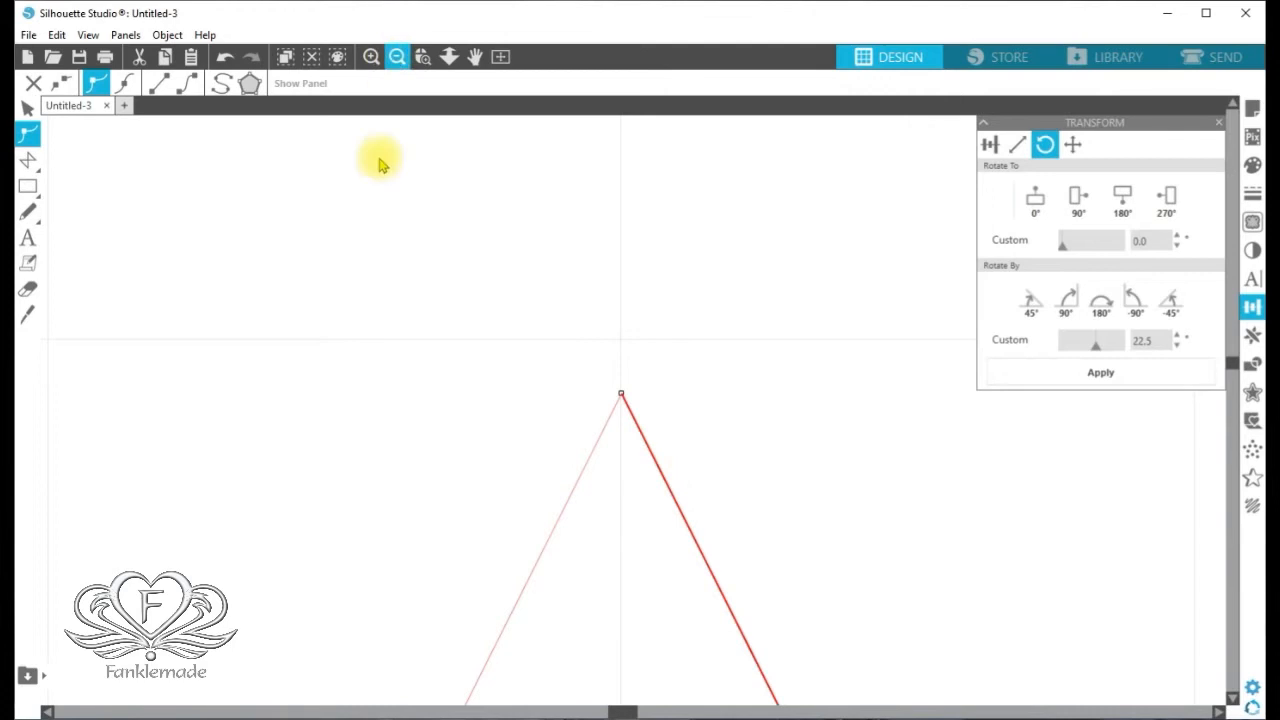
{"action": "left_click", "coordinate": [748, 466]}
{"action": "left_click", "coordinate": [658, 467]}
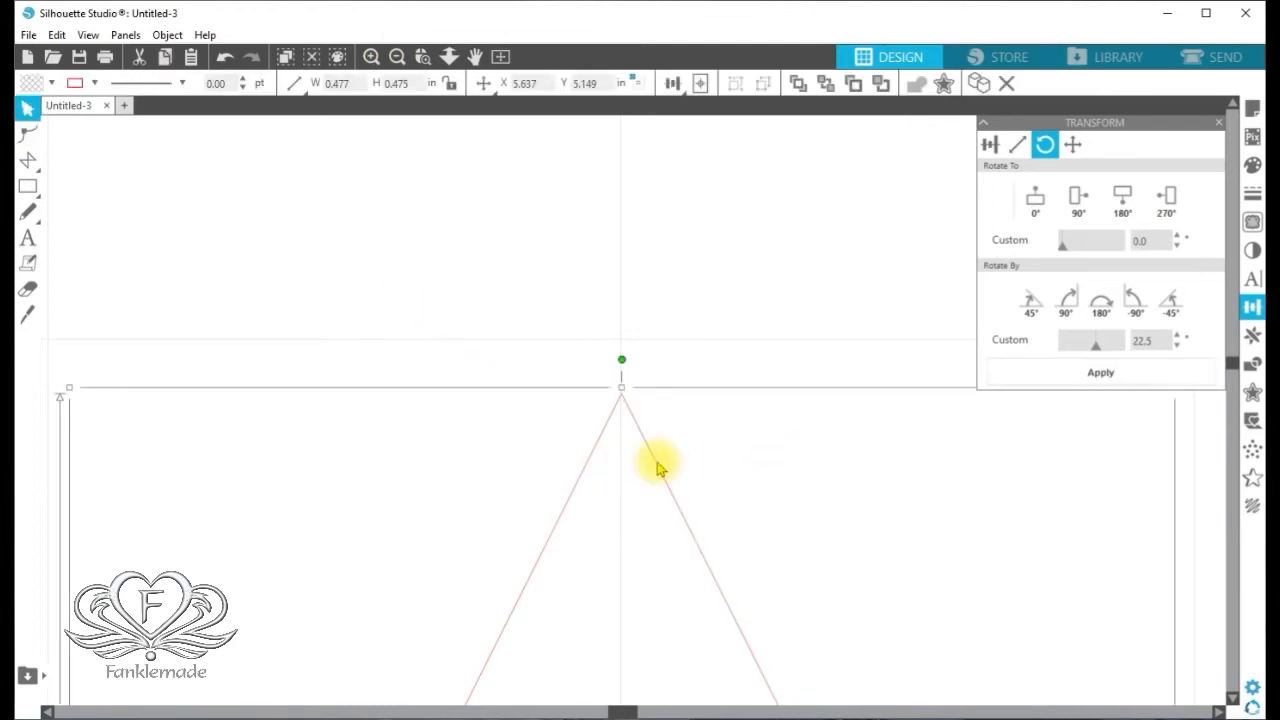
Move the triangle slightly left to about X 5.565 in, Y 5.153 in, fill it with pale yellow, and deselect it.
{"action": "left_click", "coordinate": [397, 57]}
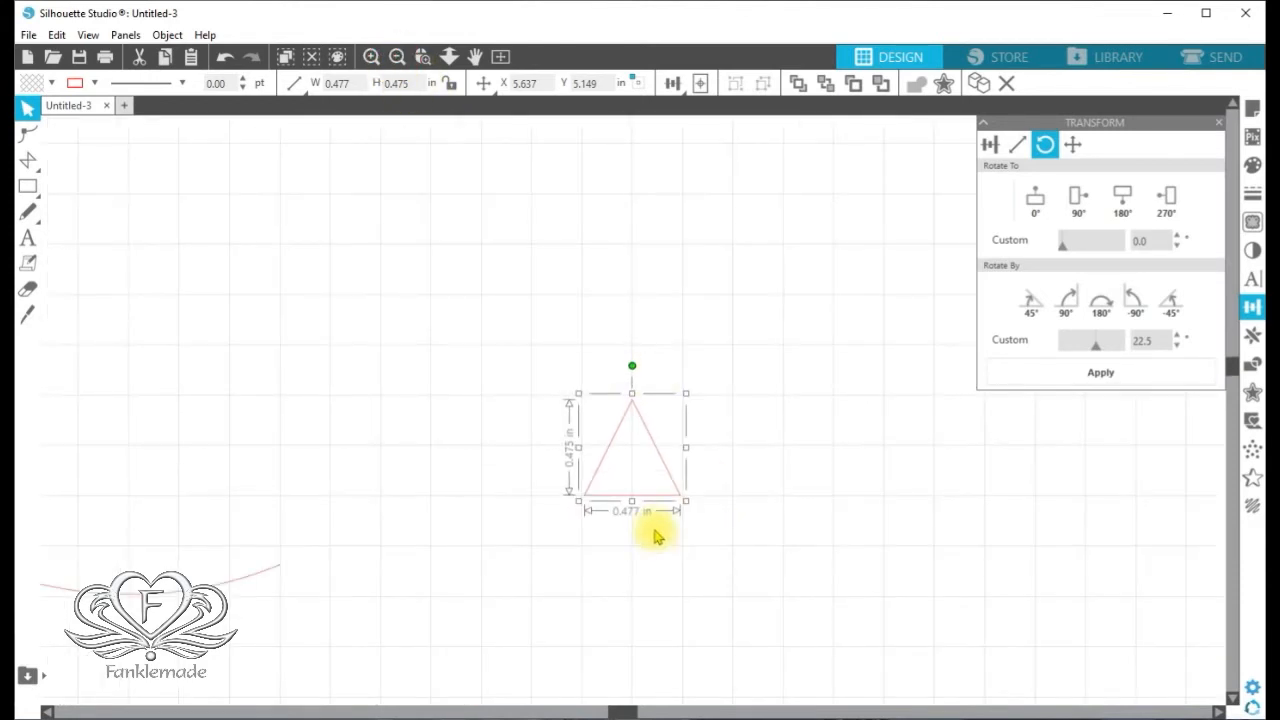
{"action": "left_click_drag", "start_coordinate": [666, 503], "coordinate": [654, 500]}
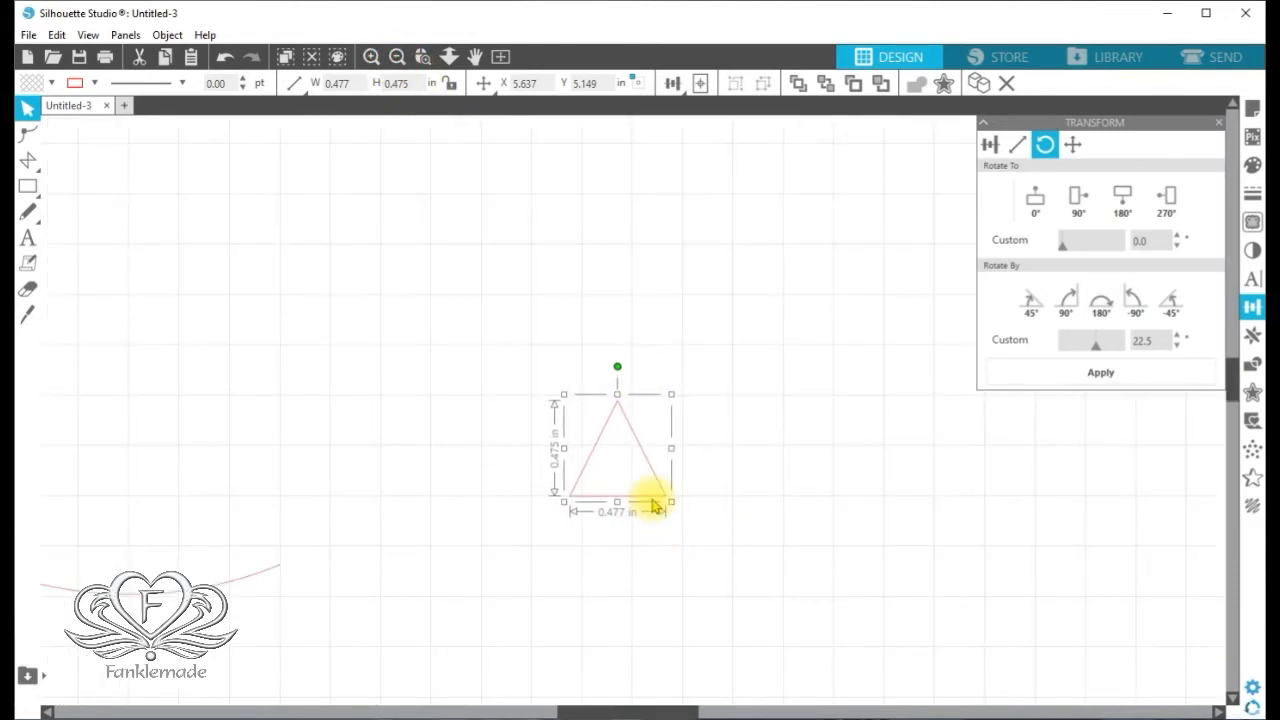
{"action": "left_click", "coordinate": [1254, 166]}
{"action": "left_click", "coordinate": [1129, 318]}
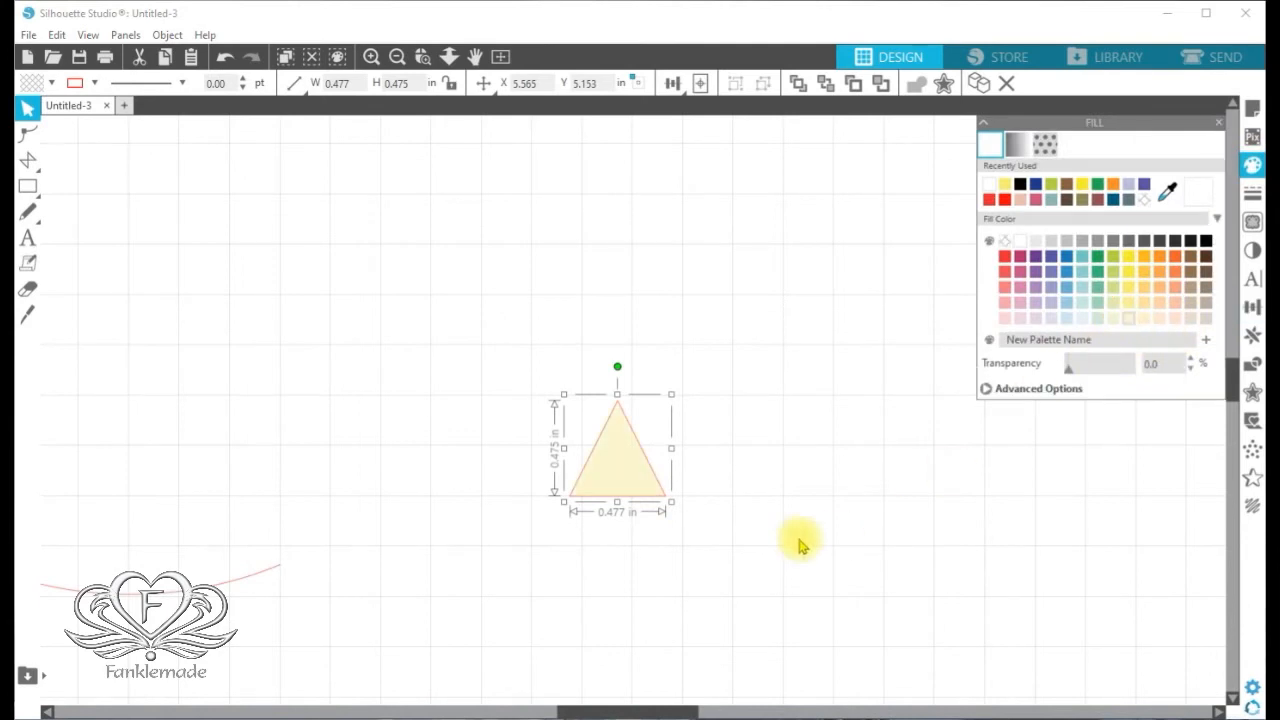
{"action": "left_click", "coordinate": [730, 535]}
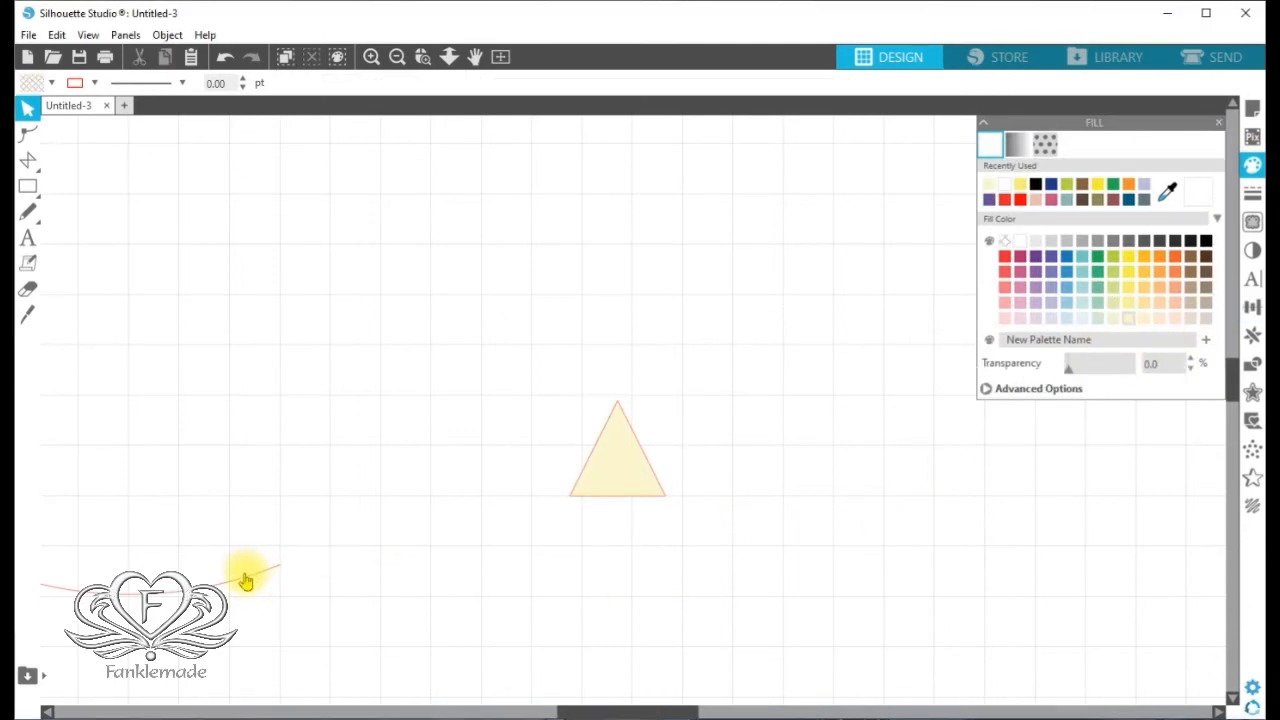
Move the arc across the grid to just below the small triangle, at about X 4.629 in, Y 5.723 in.
{"action": "left_click_drag", "start_coordinate": [197, 585], "coordinate": [663, 563]}
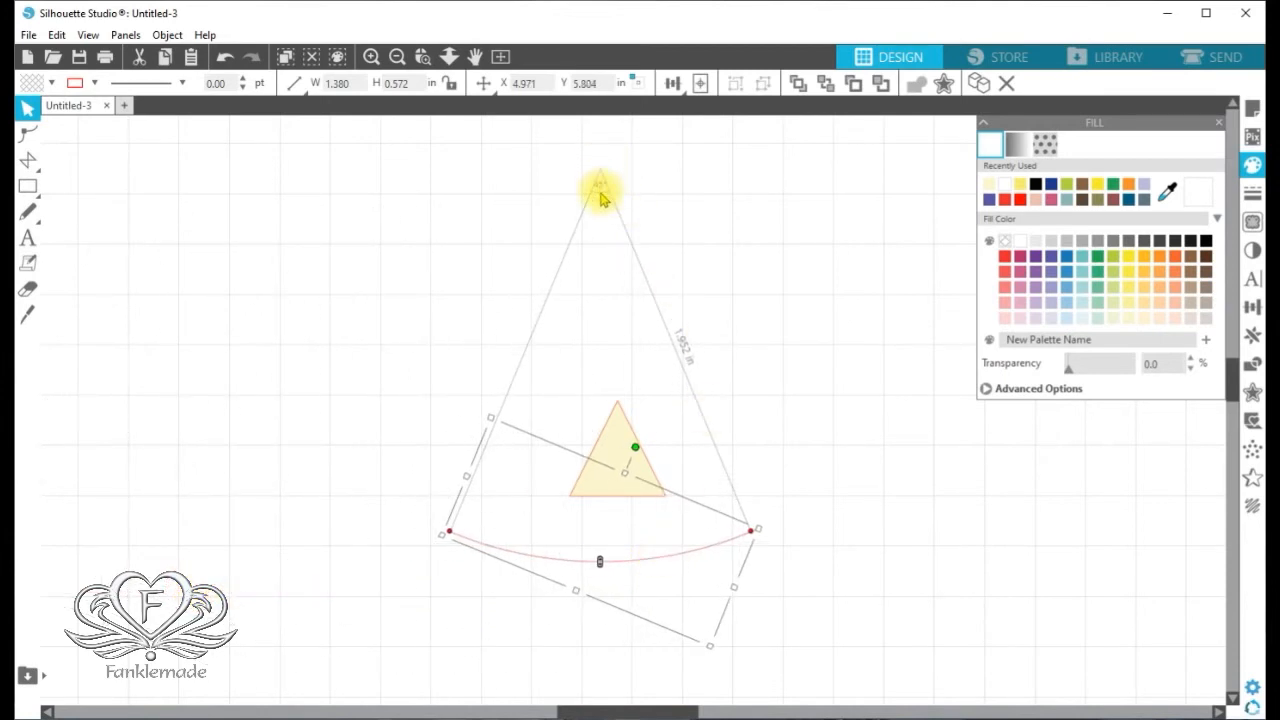
{"action": "left_click", "coordinate": [630, 502]}
{"action": "left_click", "coordinate": [650, 505]}
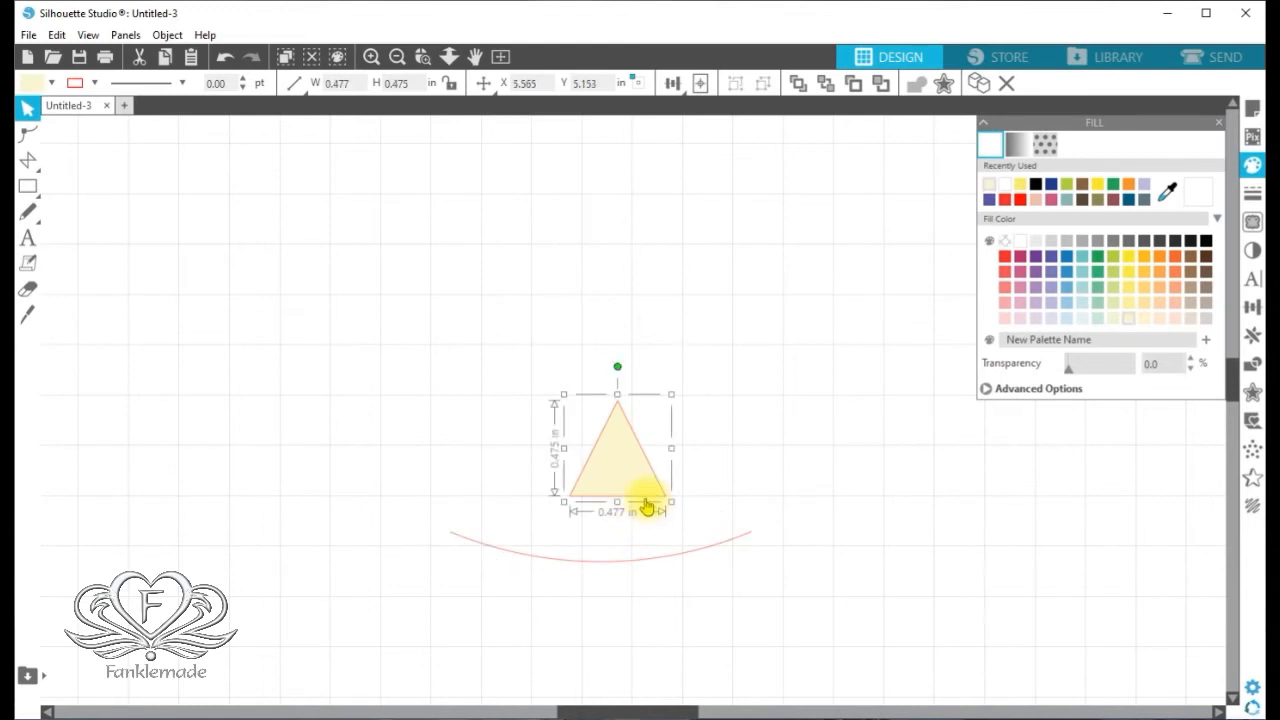
{"action": "left_click", "coordinate": [707, 553]}
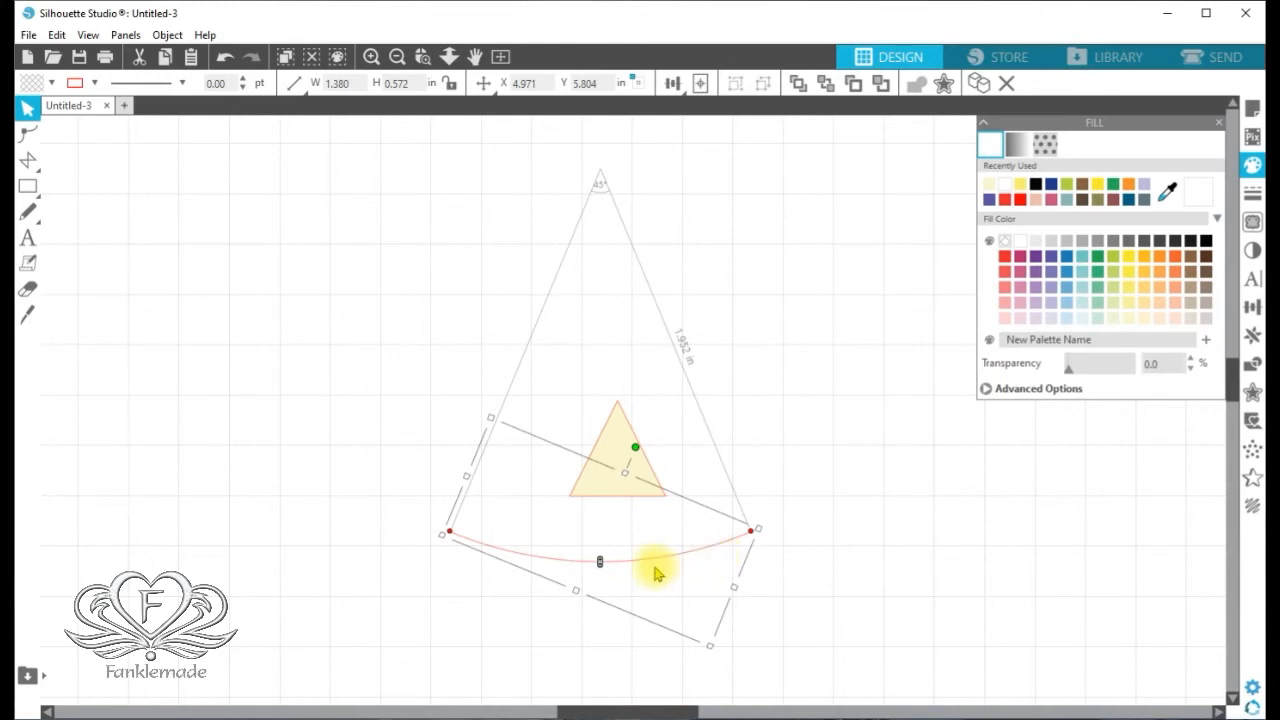
{"action": "left_click_drag", "start_coordinate": [655, 563], "coordinate": [587, 552]}
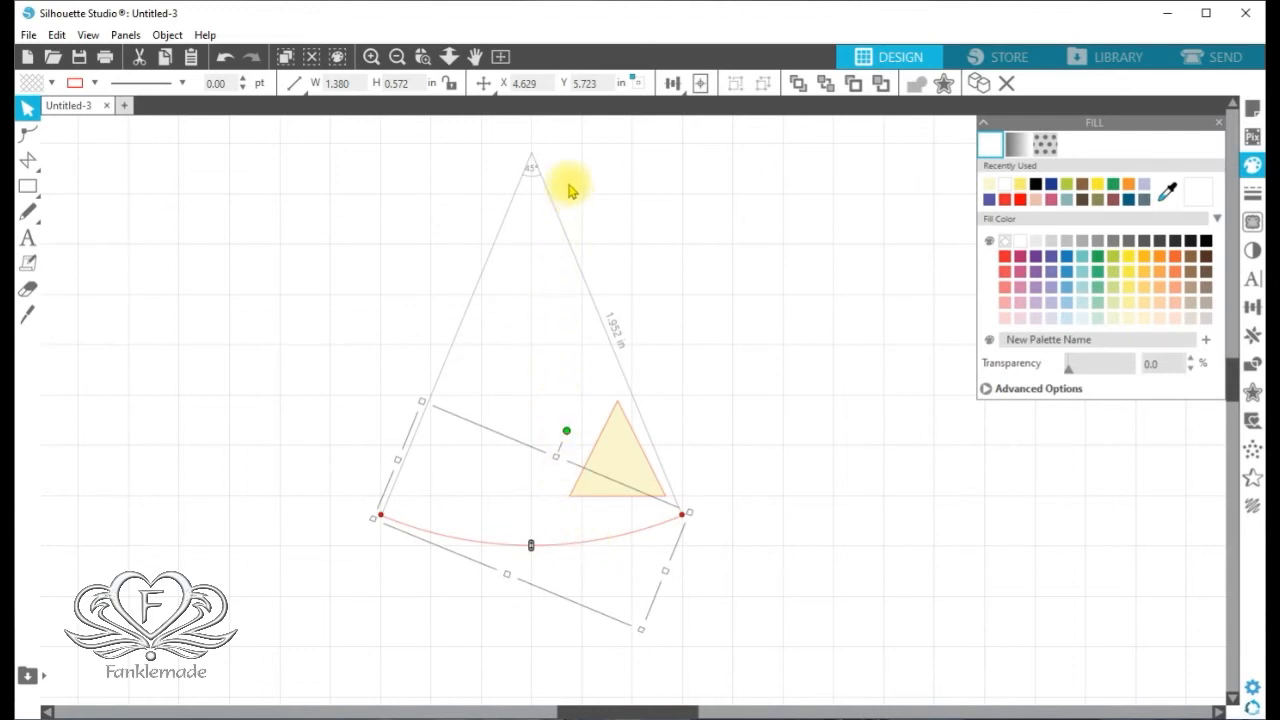
Enlarge the triangle to about 1.950 by 1.942 in and place it over the arc at about X 4.445 in, Y 3.927 in.
{"action": "left_click_drag", "start_coordinate": [625, 472], "coordinate": [641, 224]}
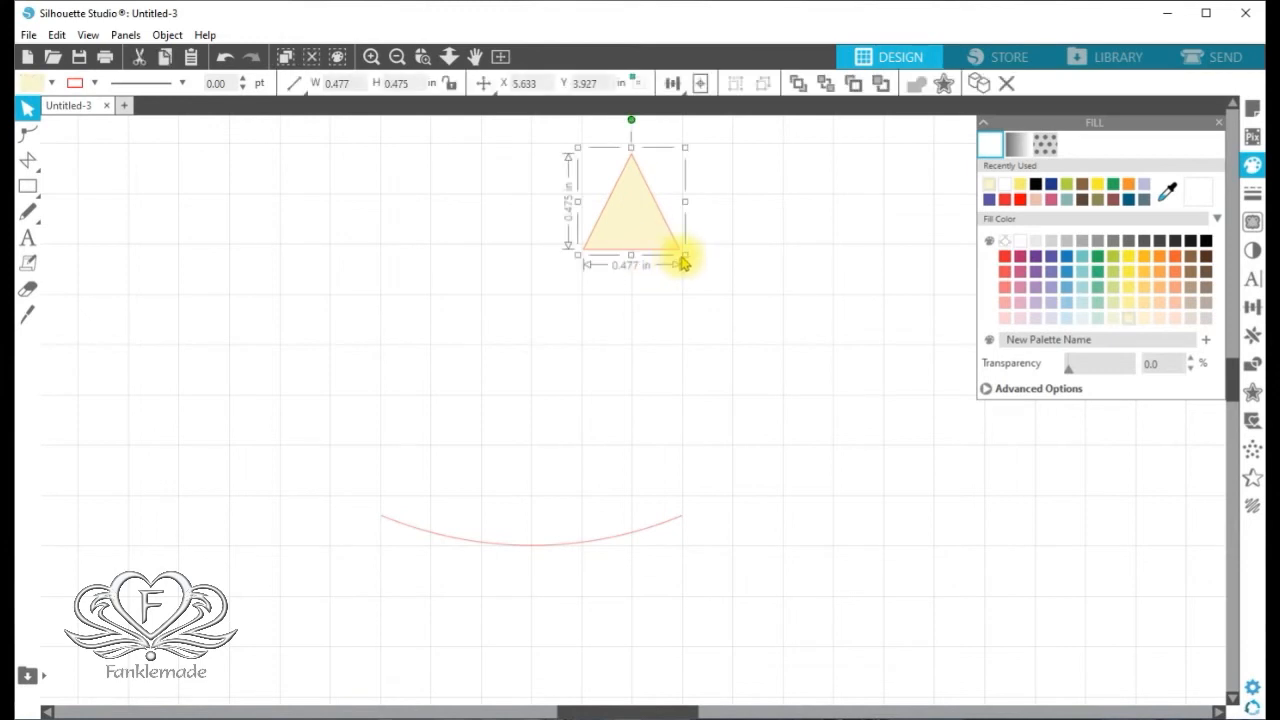
{"action": "left_click_drag", "start_coordinate": [689, 272], "coordinate": [894, 643]}
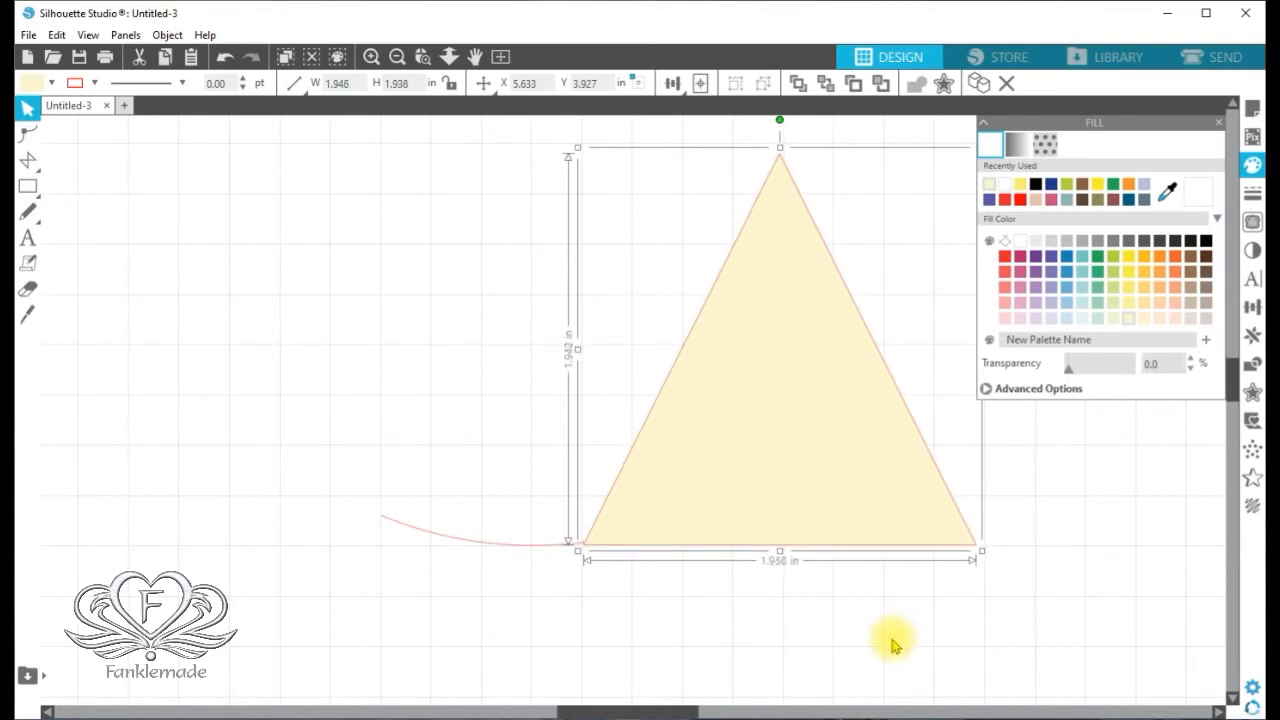
{"action": "left_click_drag", "start_coordinate": [826, 488], "coordinate": [614, 485]}
{"action": "right_click", "coordinate": [620, 465]}
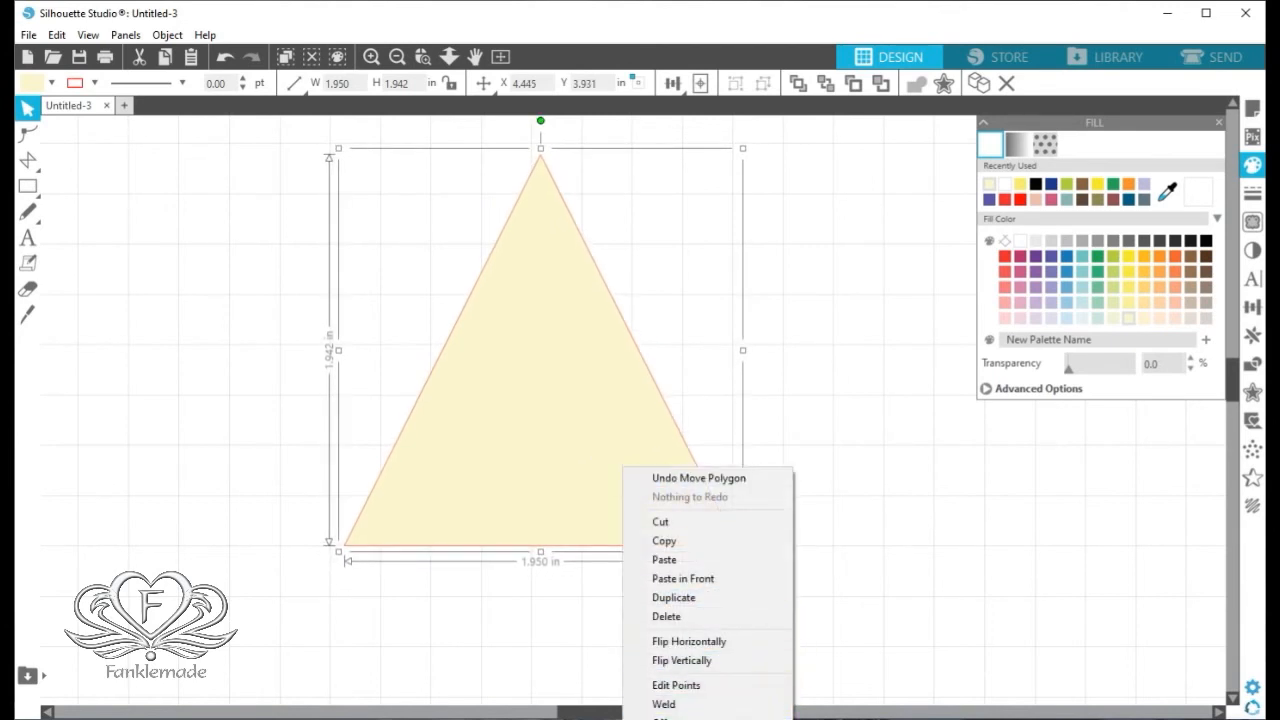
{"action": "left_click", "coordinate": [824, 484]}
{"action": "left_click", "coordinate": [674, 551]}
{"action": "left_click", "coordinate": [645, 533]}
{"action": "left_click", "coordinate": [920, 577]}
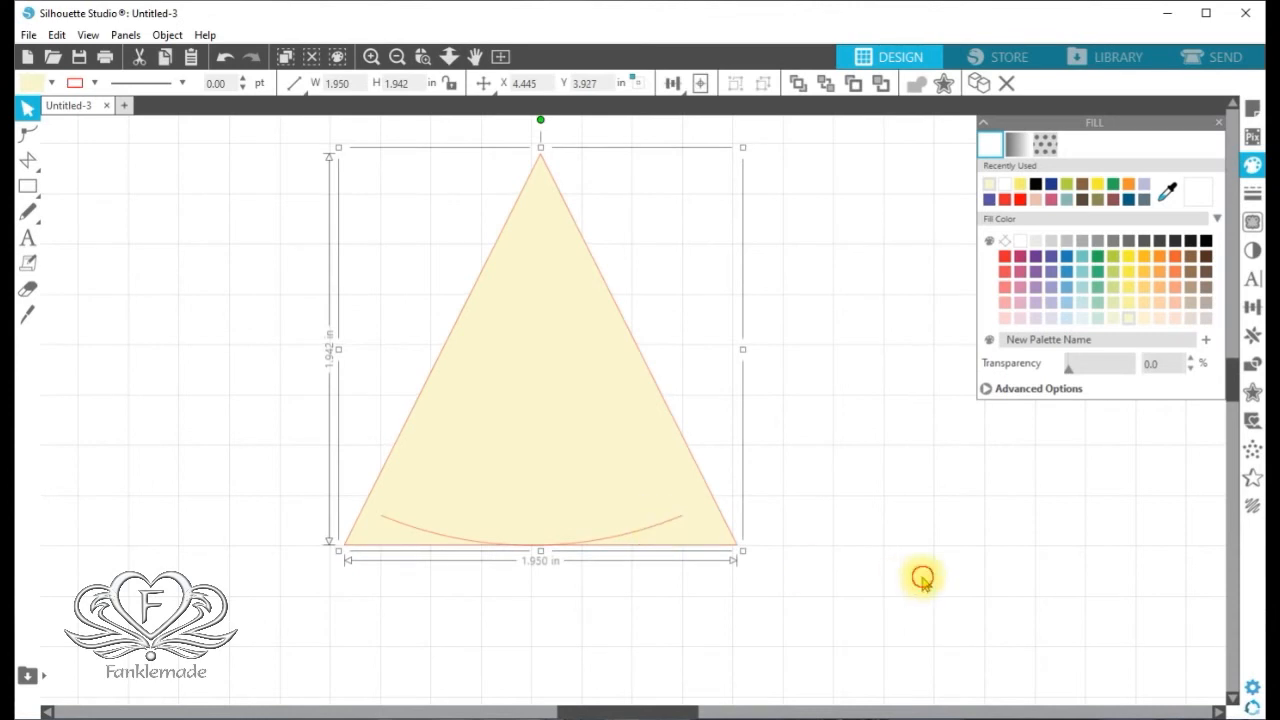
Select the arc and triangle together, centre them on each other horizontally, and deselect them.
{"action": "left_click", "coordinate": [678, 522]}
{"action": "left_click", "coordinate": [675, 520]}
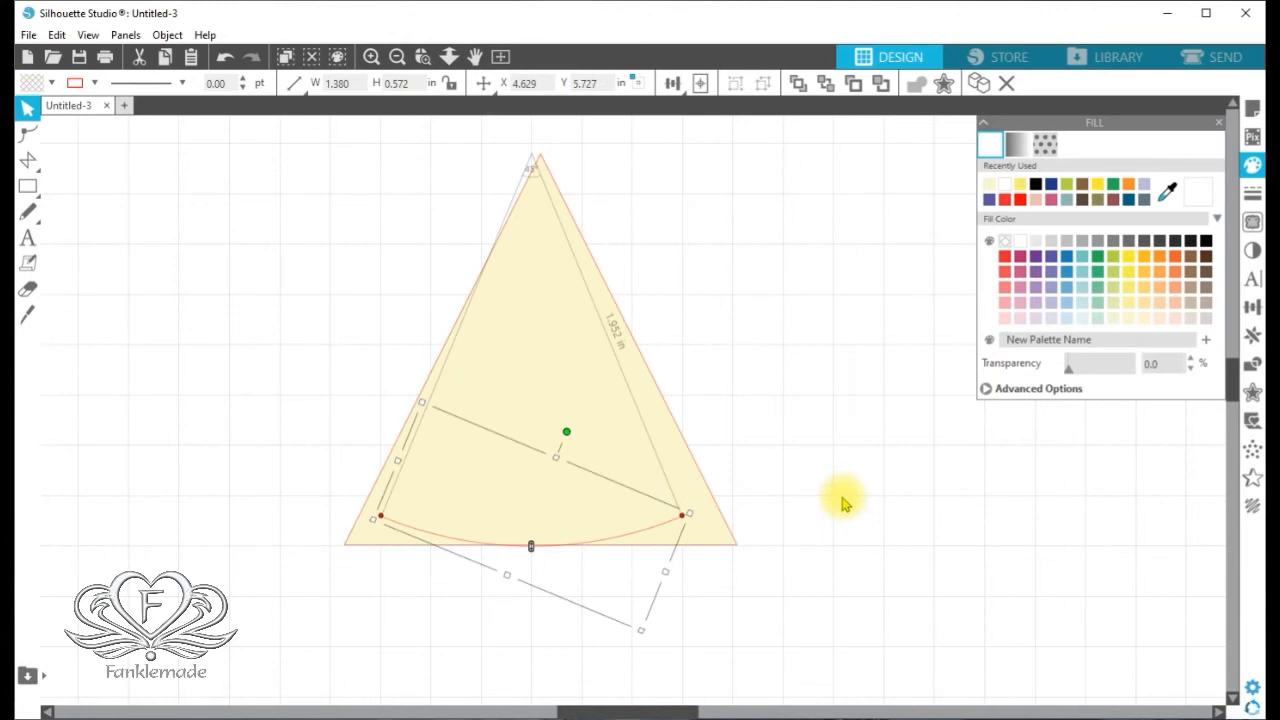
{"action": "left_click_drag", "start_coordinate": [302, 150], "coordinate": [740, 560]}
{"action": "left_click", "coordinate": [672, 83]}
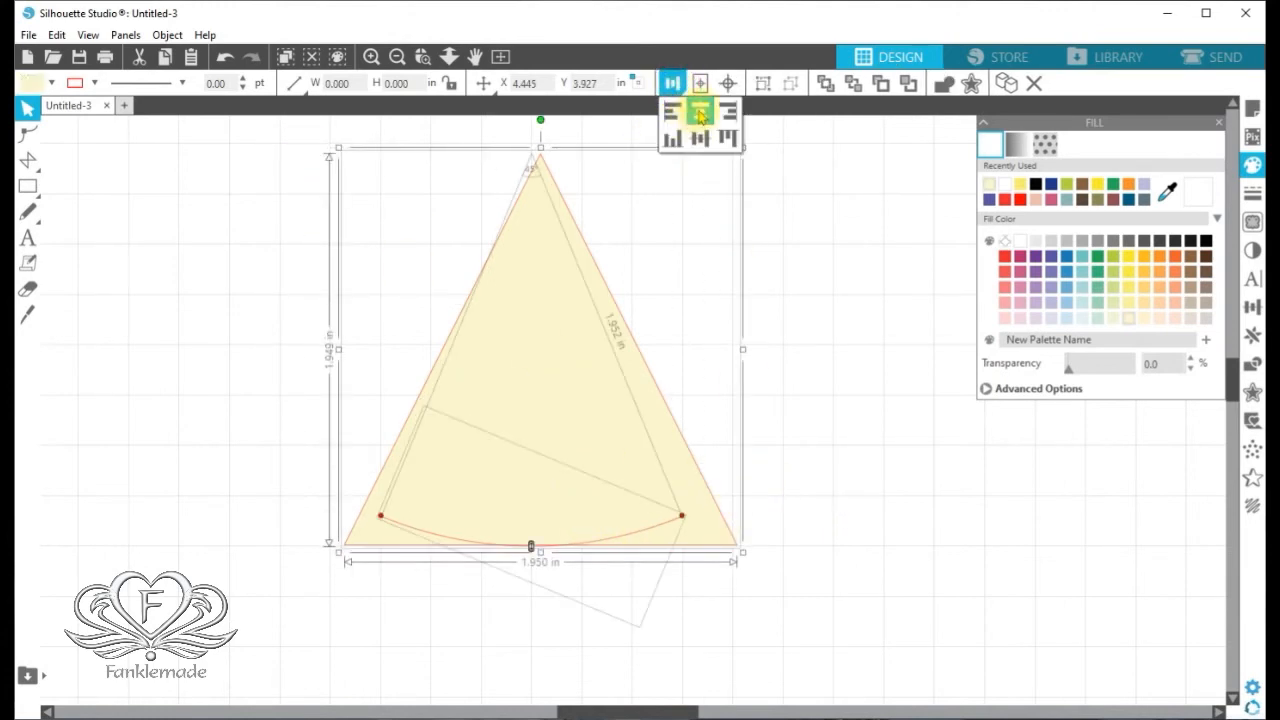
{"action": "left_click", "coordinate": [700, 114]}
{"action": "left_click", "coordinate": [700, 138]}
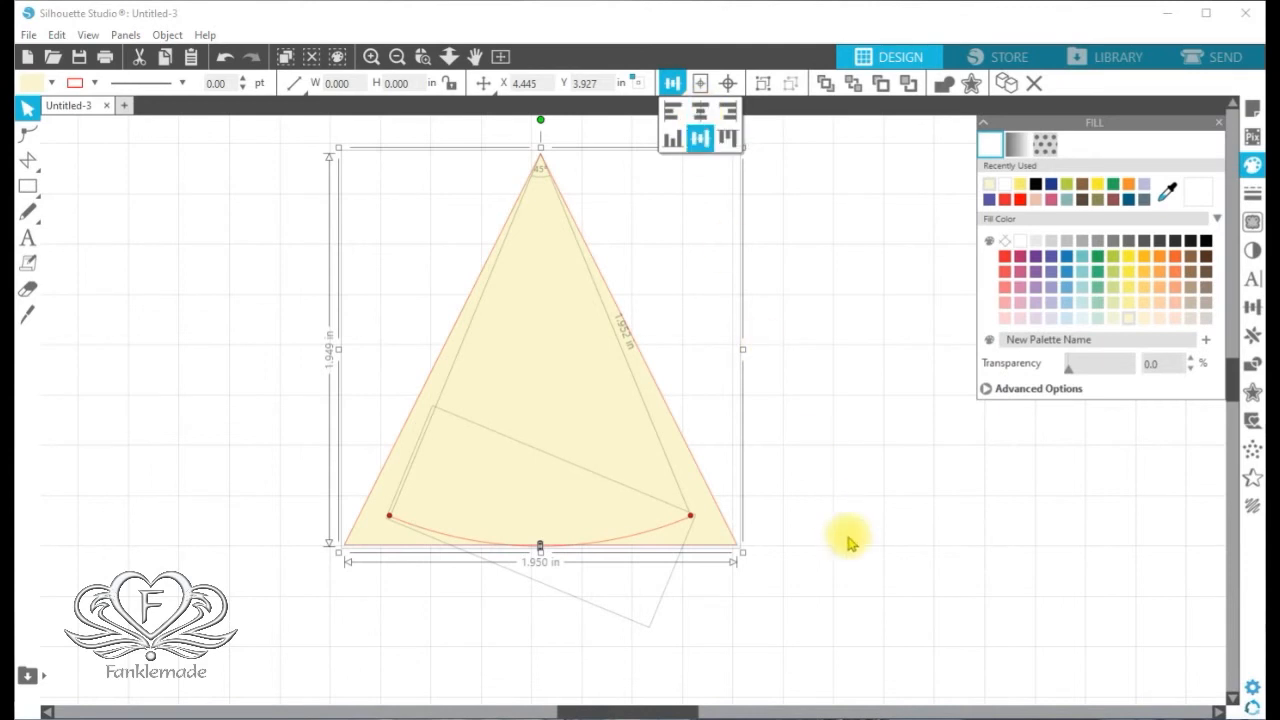
{"action": "left_click", "coordinate": [736, 550]}
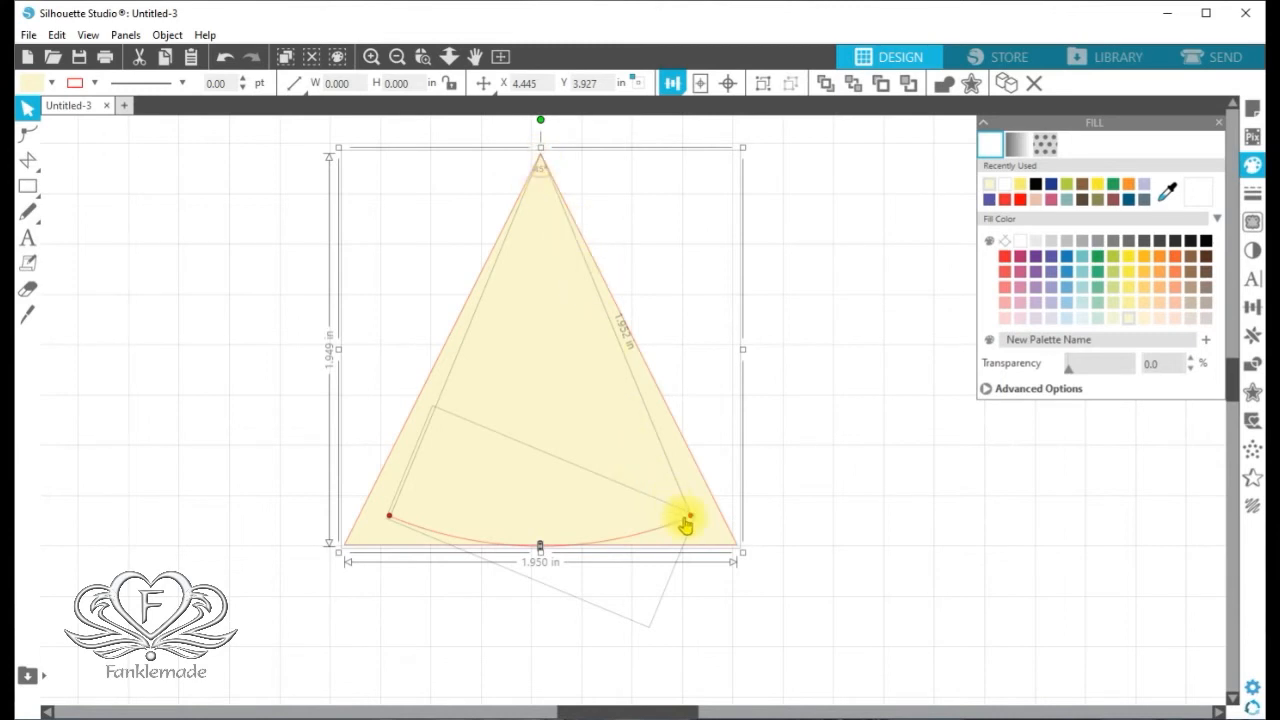
{"action": "left_click", "coordinate": [760, 590]}
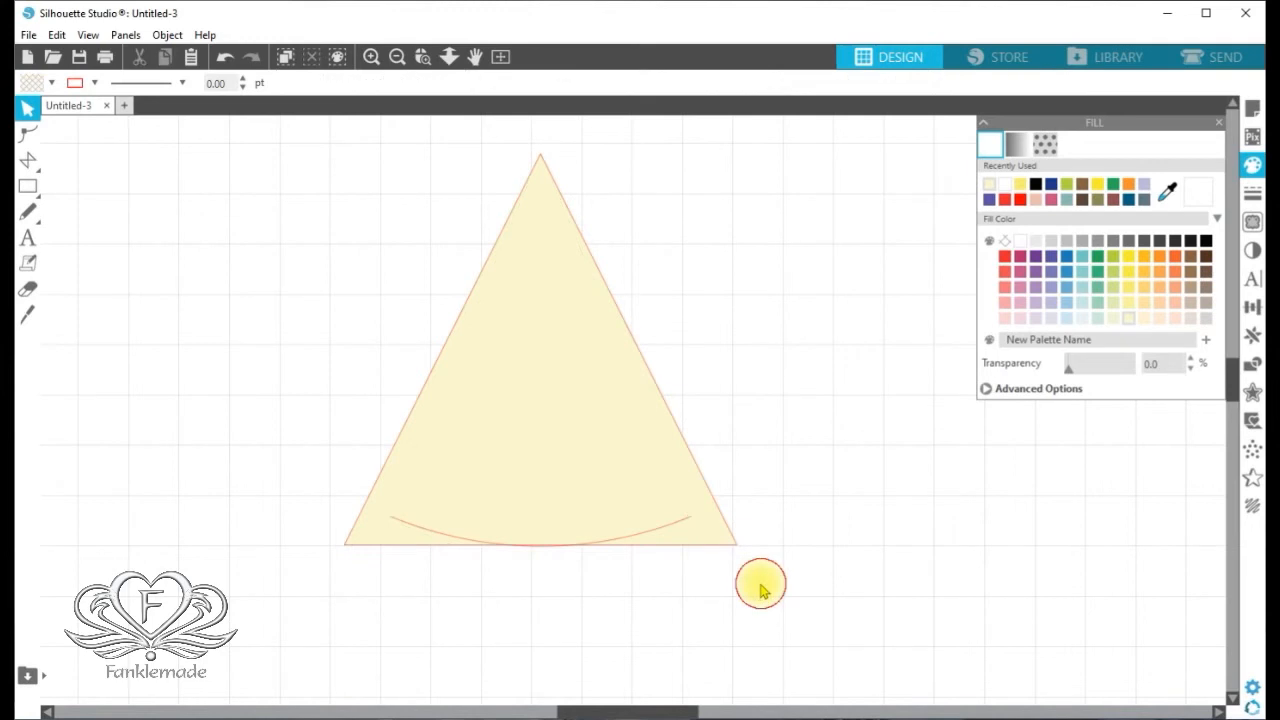
Separate the shapes, moving the triangle to about X 3.331 in, Y 3.829 in and the arc to about X 6.719 in, Y 6.142 in.
{"action": "left_click", "coordinate": [666, 532]}
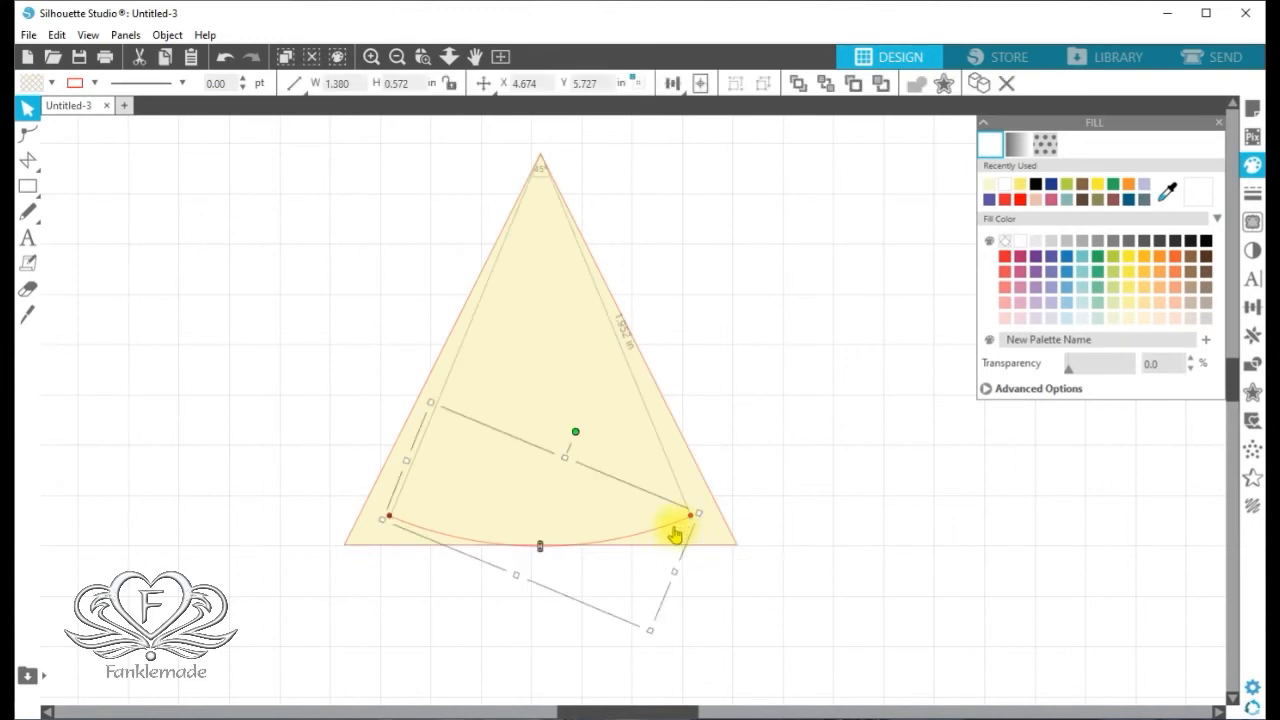
{"action": "left_click_drag", "start_coordinate": [672, 533], "coordinate": [448, 514]}
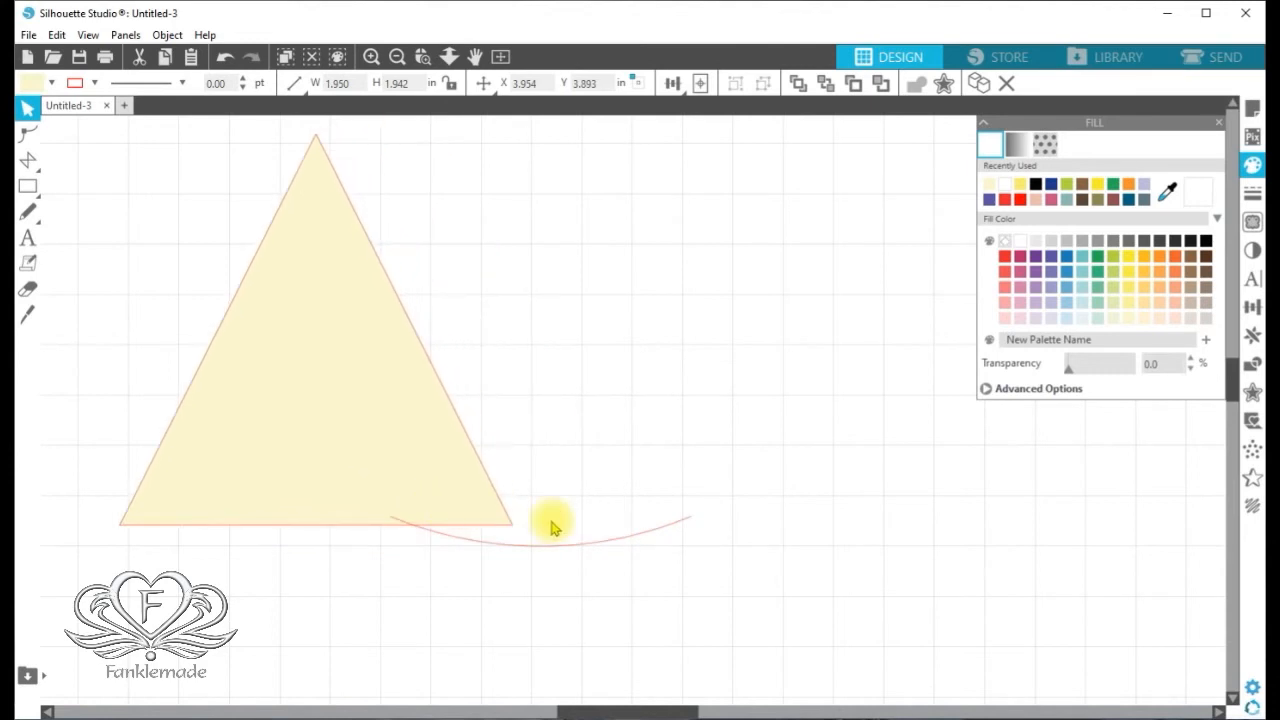
{"action": "left_click", "coordinate": [599, 547]}
{"action": "left_click_drag", "start_coordinate": [598, 548], "coordinate": [752, 537]}
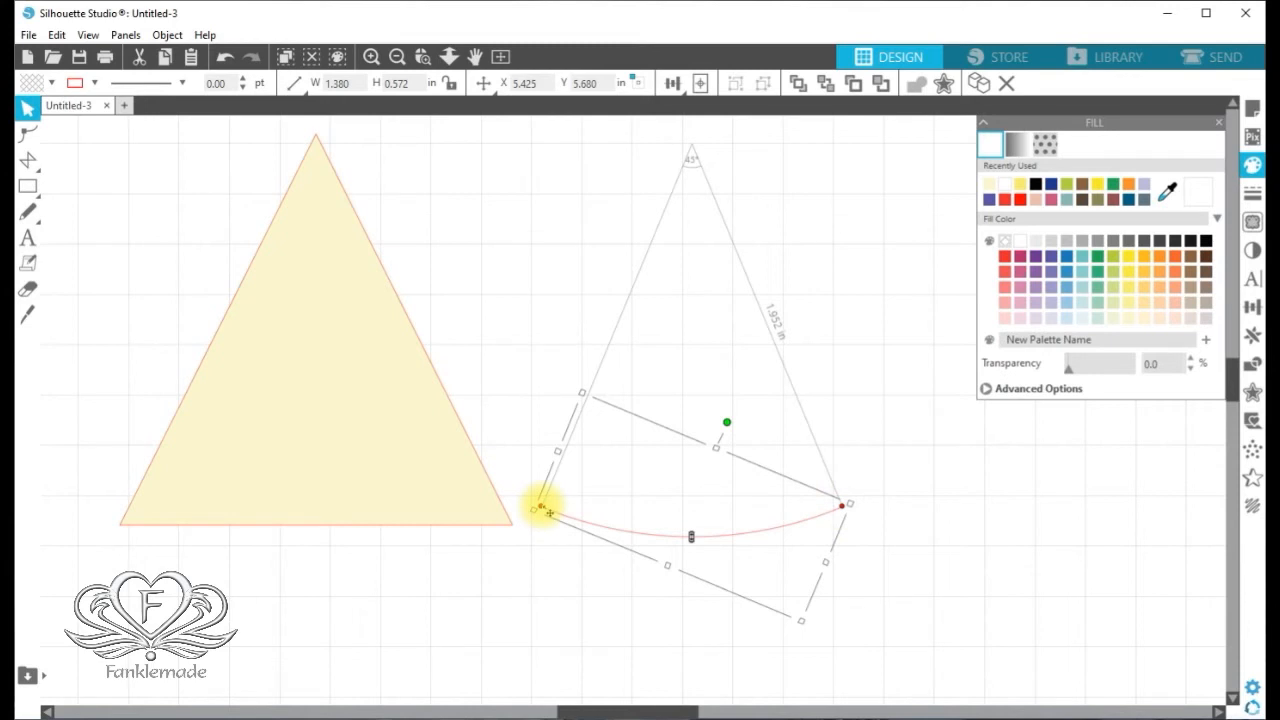
{"action": "left_click_drag", "start_coordinate": [760, 541], "coordinate": [1023, 633]}
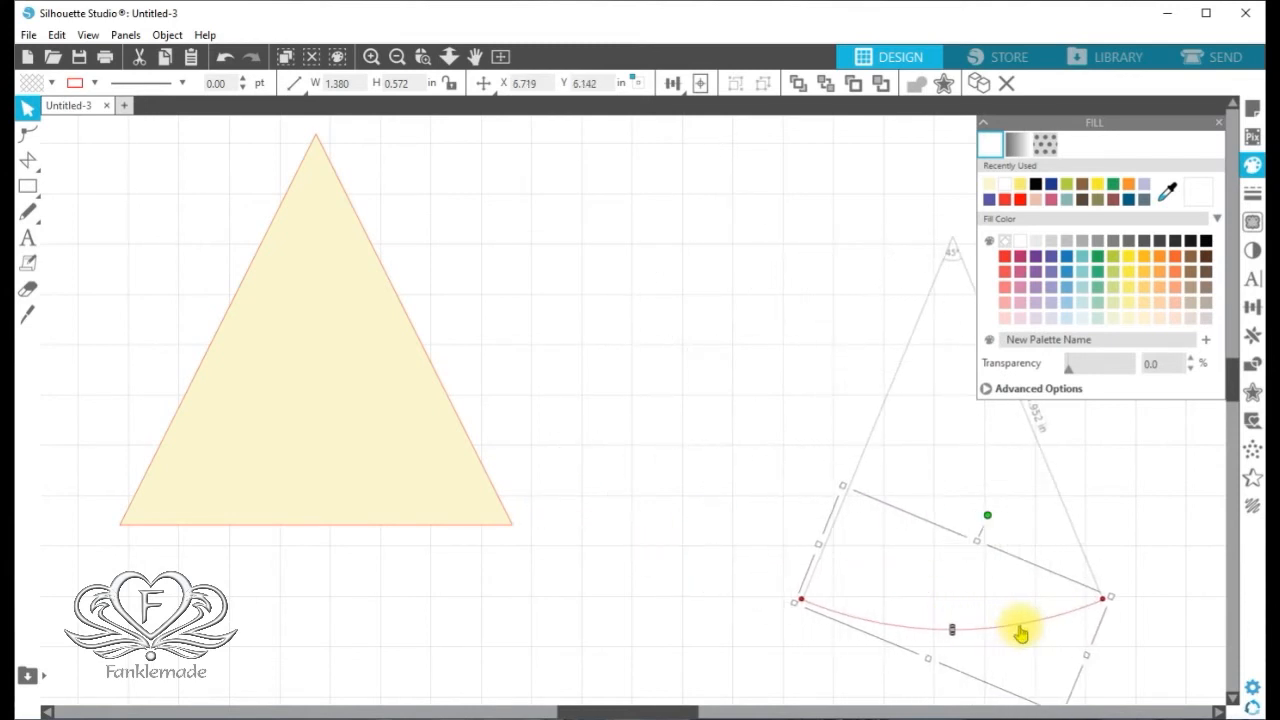
Make a copy of the arc and place it beside the triangle at about X 5.630 in, Y 5.185 in.
{"action": "key", "text": "i"}
{"action": "right_click", "coordinate": [1016, 630]}
{"action": "left_click", "coordinate": [1094, 294]}
{"action": "right_click", "coordinate": [1030, 622]}
{"action": "left_click", "coordinate": [1111, 317]}
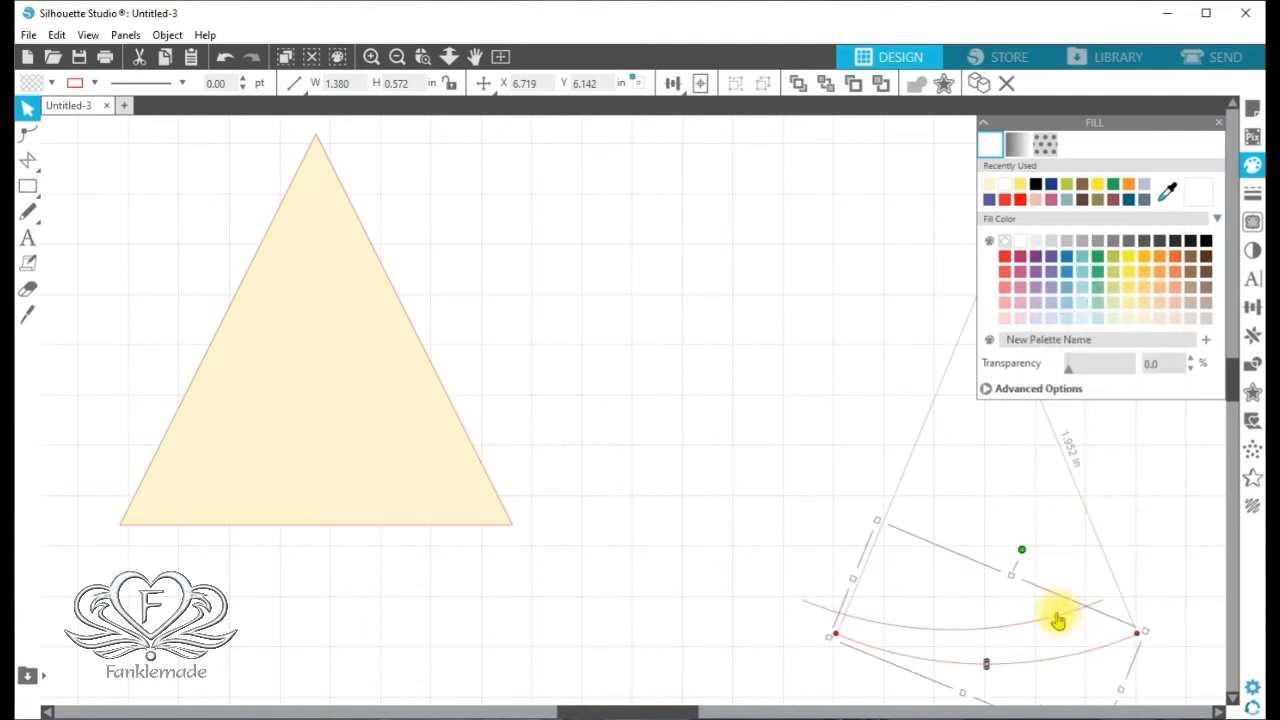
{"action": "left_click_drag", "start_coordinate": [1063, 663], "coordinate": [810, 436]}
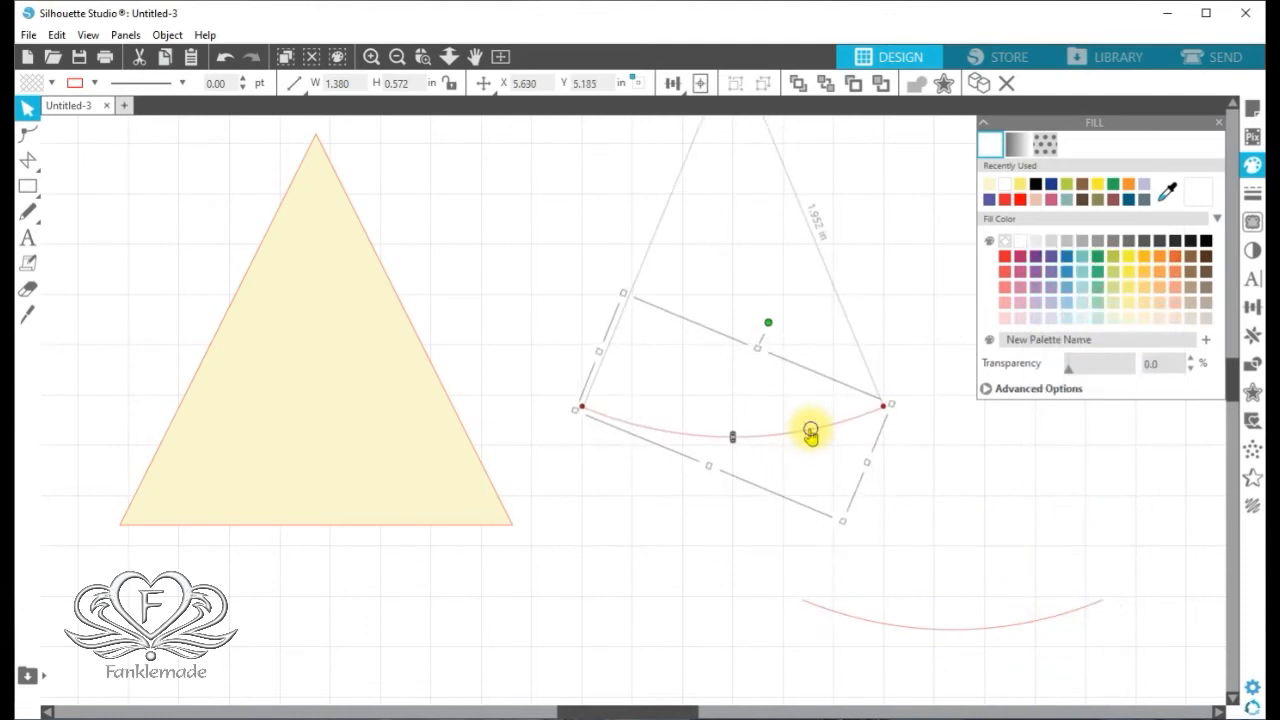
Convert the copied arc to a path and move it to about X 5.549 in, Y 5.125 in.
{"action": "right_click", "coordinate": [810, 432]}
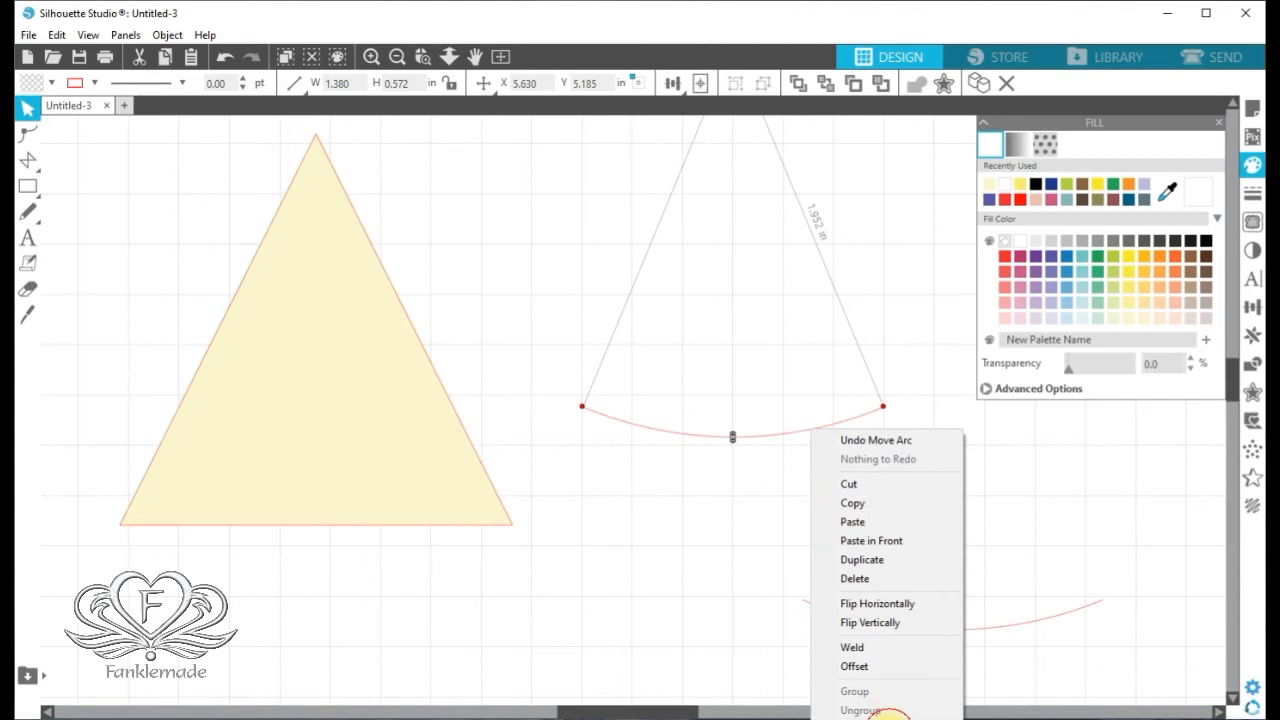
{"action": "left_click", "coordinate": [889, 719]}
{"action": "left_click_drag", "start_coordinate": [727, 440], "coordinate": [715, 459]}
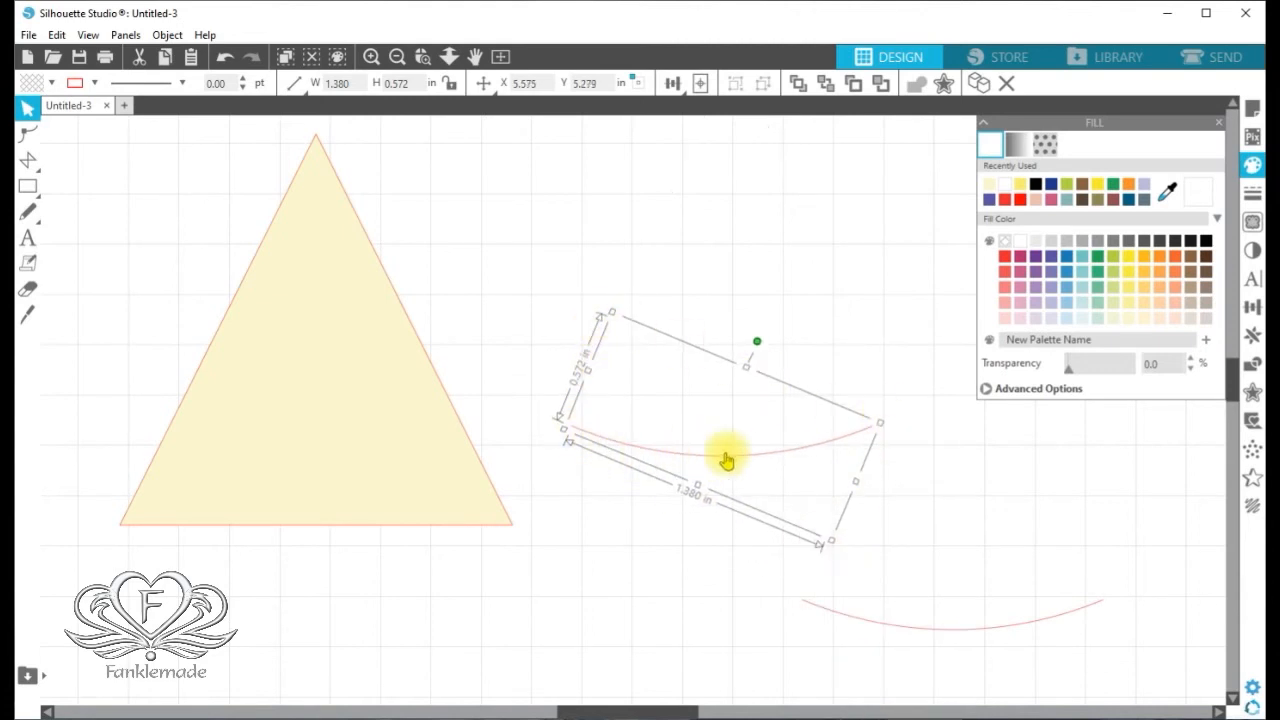
{"action": "left_click_drag", "start_coordinate": [743, 460], "coordinate": [739, 432]}
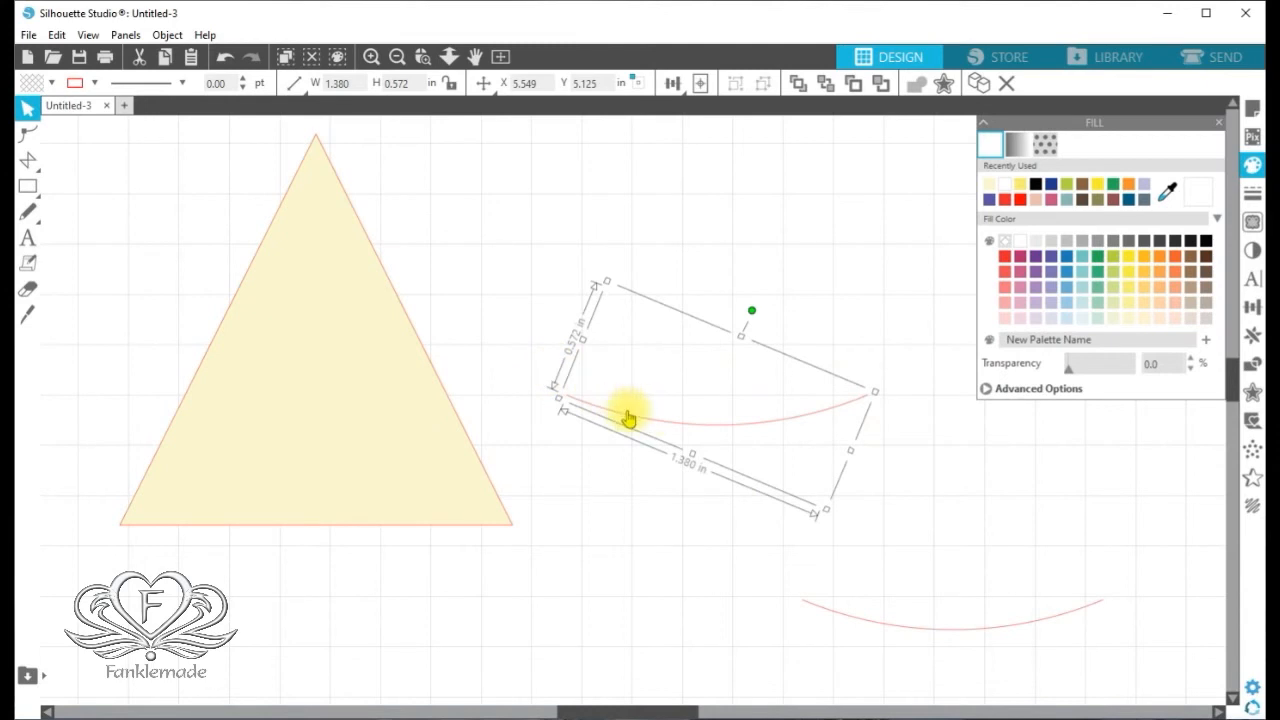
Draw a rectangle about 1.862 by 0.696 in around the copied arc and combine both into a compound path.
{"action": "left_click", "coordinate": [50, 187]}
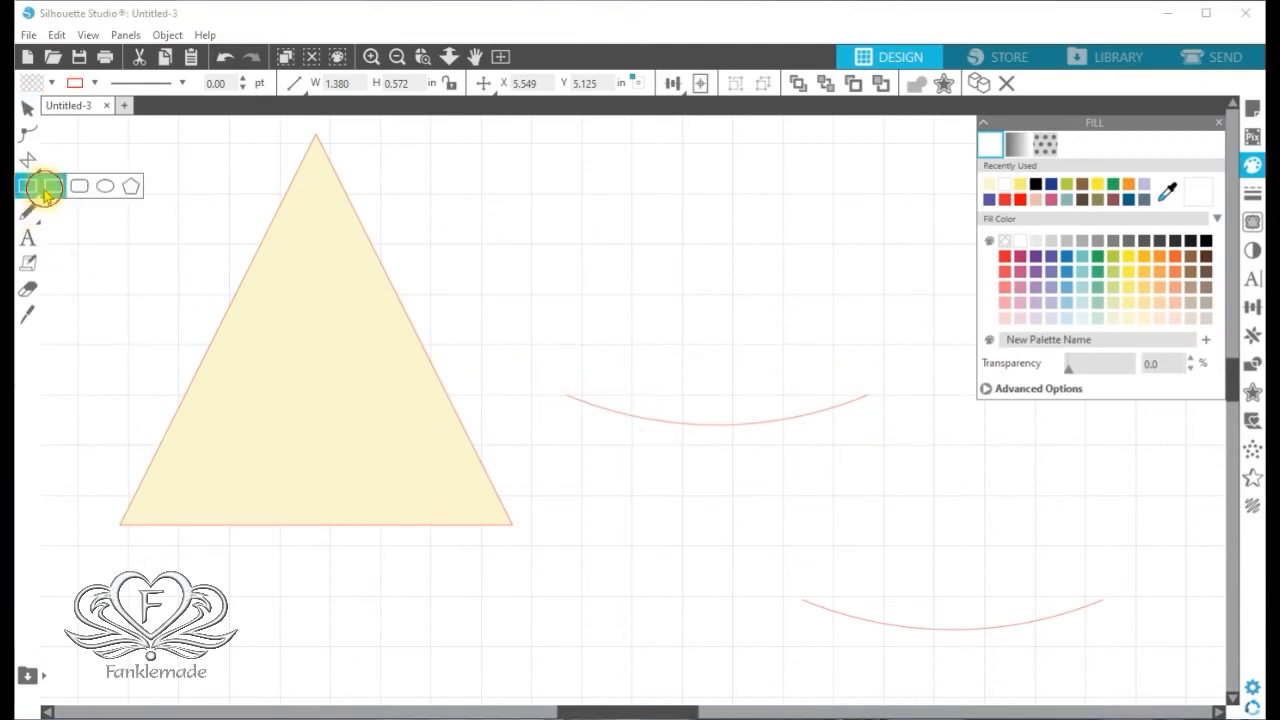
{"action": "mouse_move", "coordinate": [533, 334]}
{"action": "left_mouse_down"}
{"action": "mouse_move", "coordinate": [660, 467]}
{"action": "mouse_move", "coordinate": [909, 474]}
{"action": "left_mouse_up"}
{"action": "left_click", "coordinate": [971, 514]}
{"action": "left_click", "coordinate": [817, 423]}
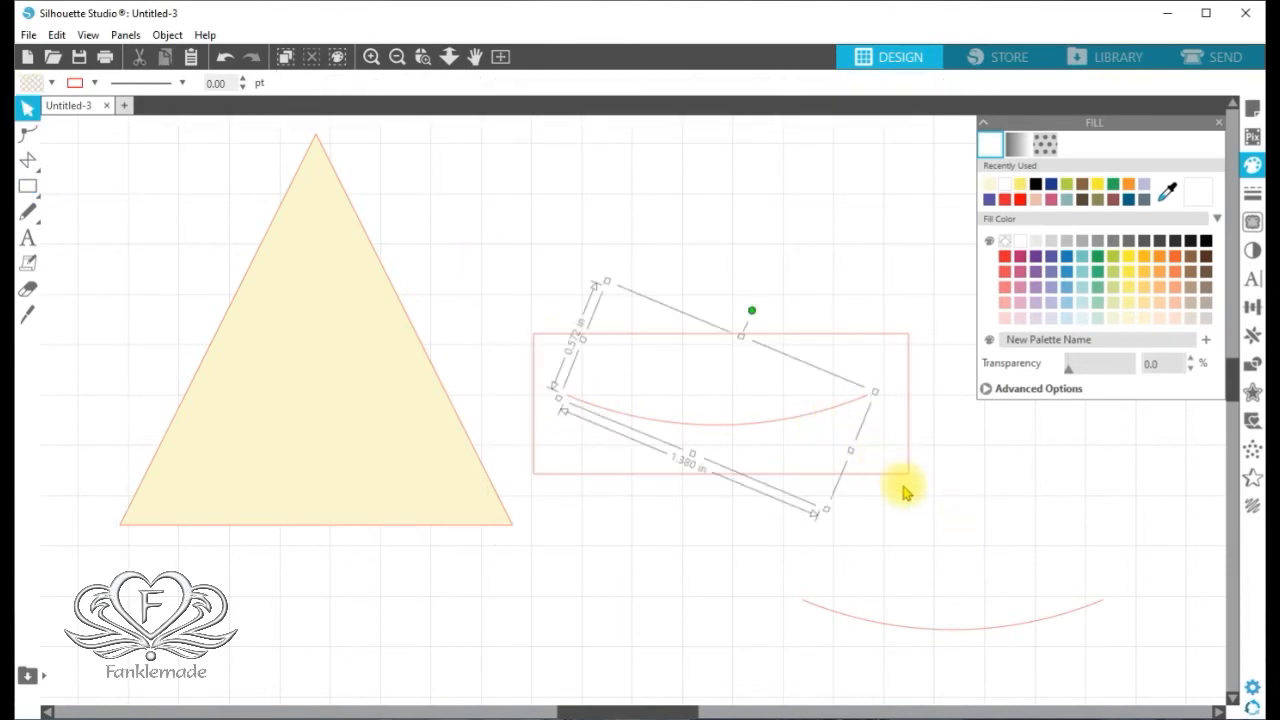
{"action": "left_click", "coordinate": [892, 479]}
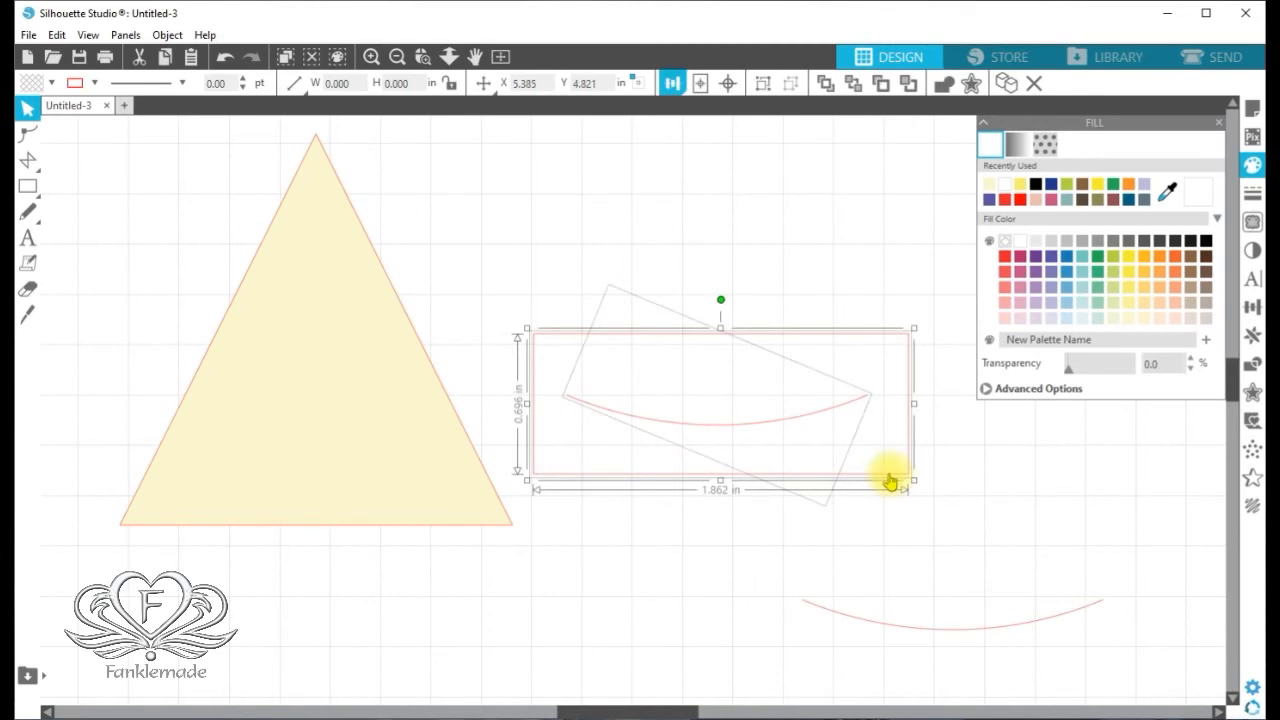
{"action": "right_click", "coordinate": [890, 482]}
{"action": "left_click", "coordinate": [894, 374]}
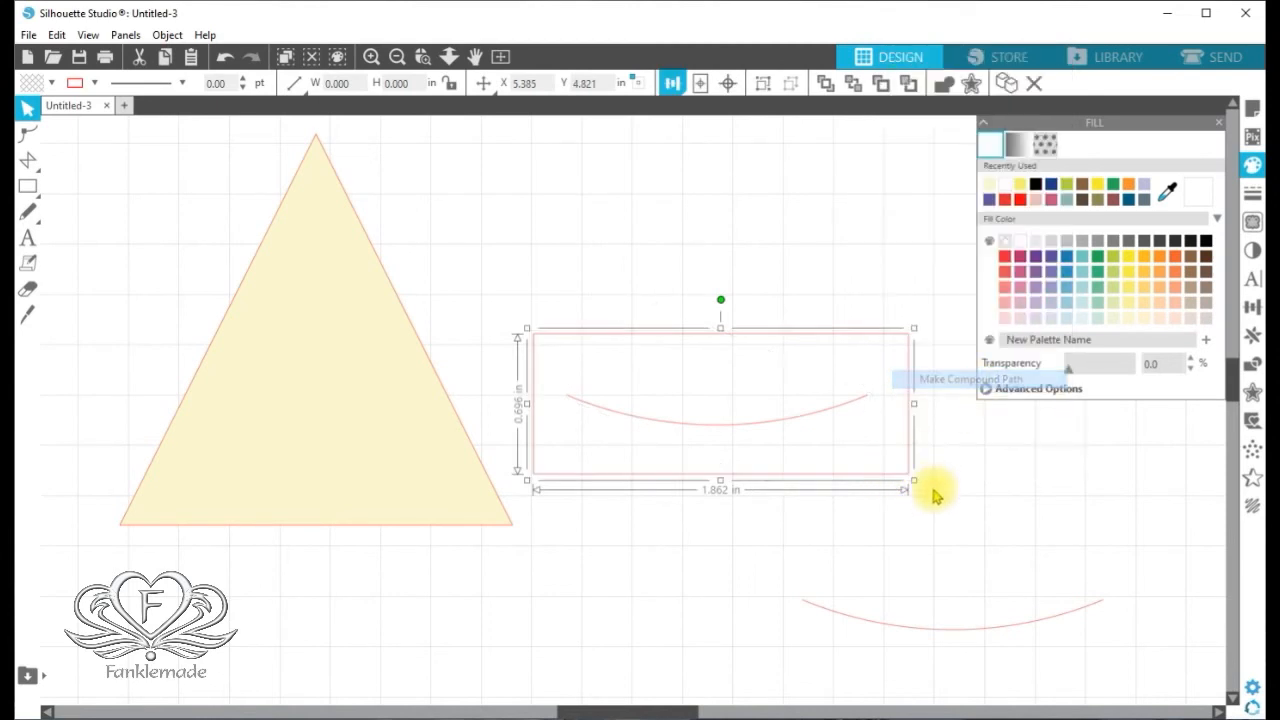
Release the compound path, move the rectangle off the copied arc, and delete the rectangle.
{"action": "right_click", "coordinate": [888, 481]}
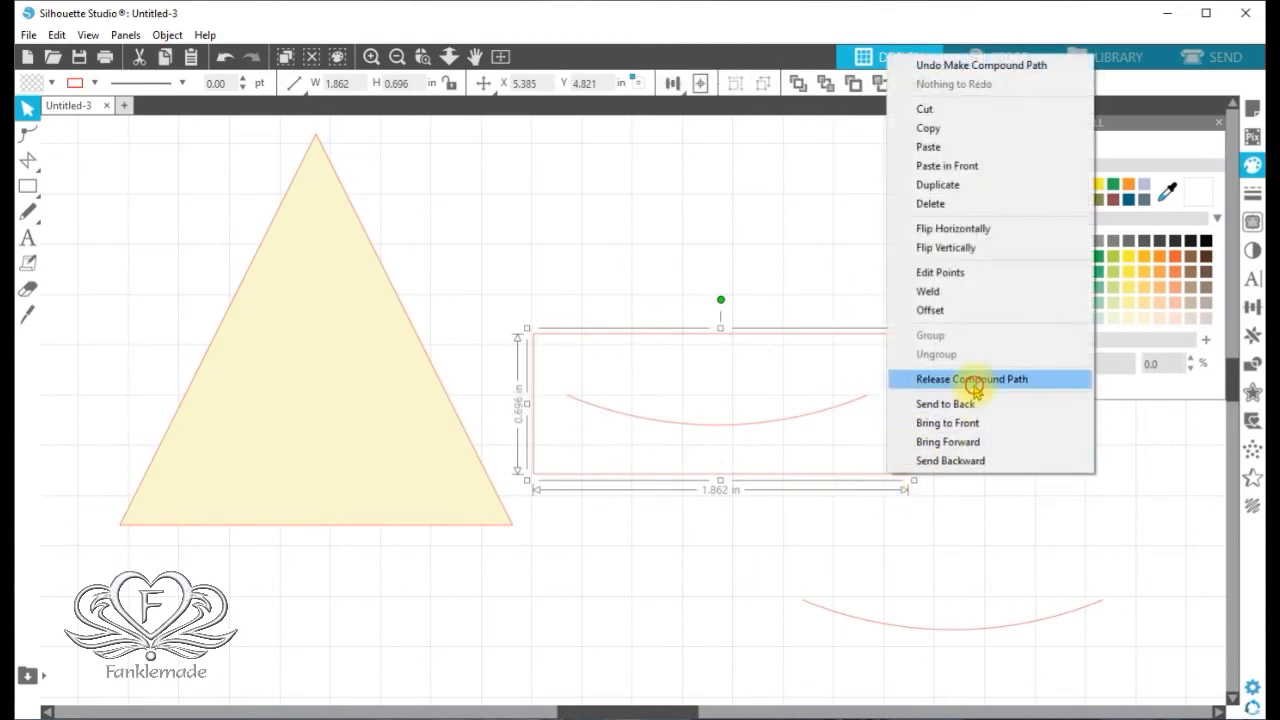
{"action": "left_click", "coordinate": [928, 377]}
{"action": "left_click", "coordinate": [997, 517]}
{"action": "left_click_drag", "start_coordinate": [786, 476], "coordinate": [820, 309]}
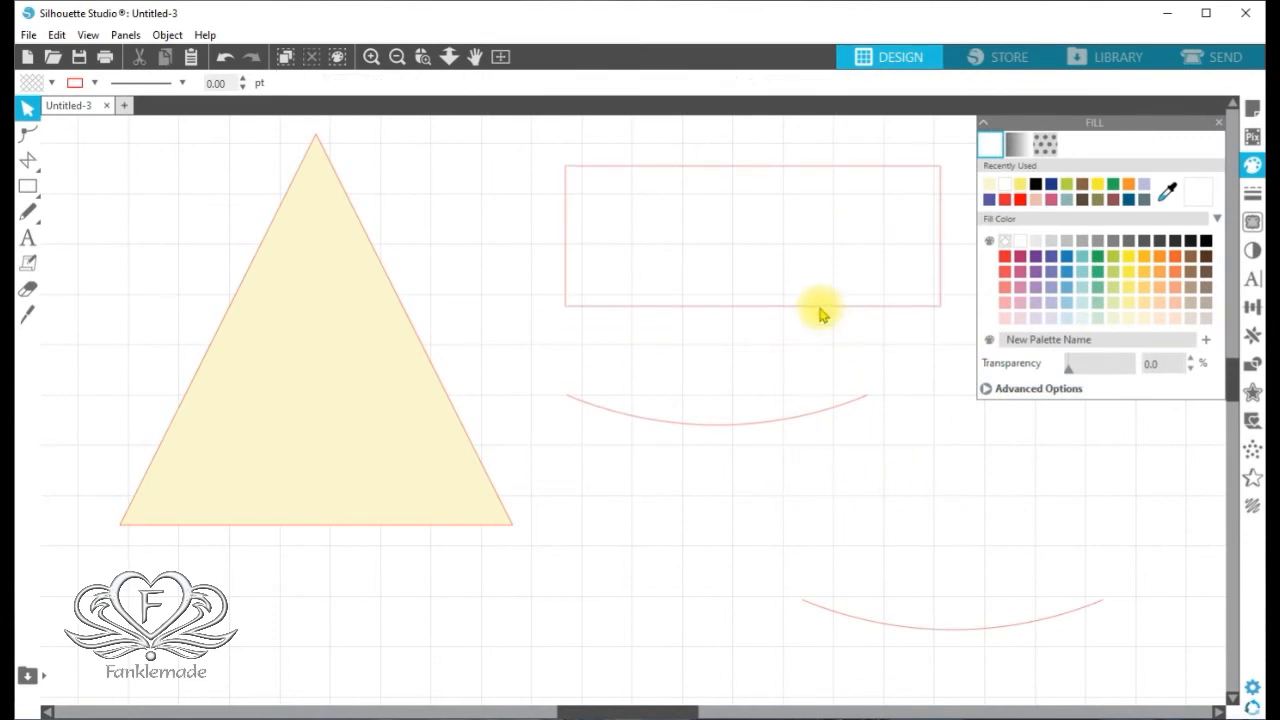
{"action": "left_click", "coordinate": [820, 310]}
{"action": "key", "text": "Delete"}
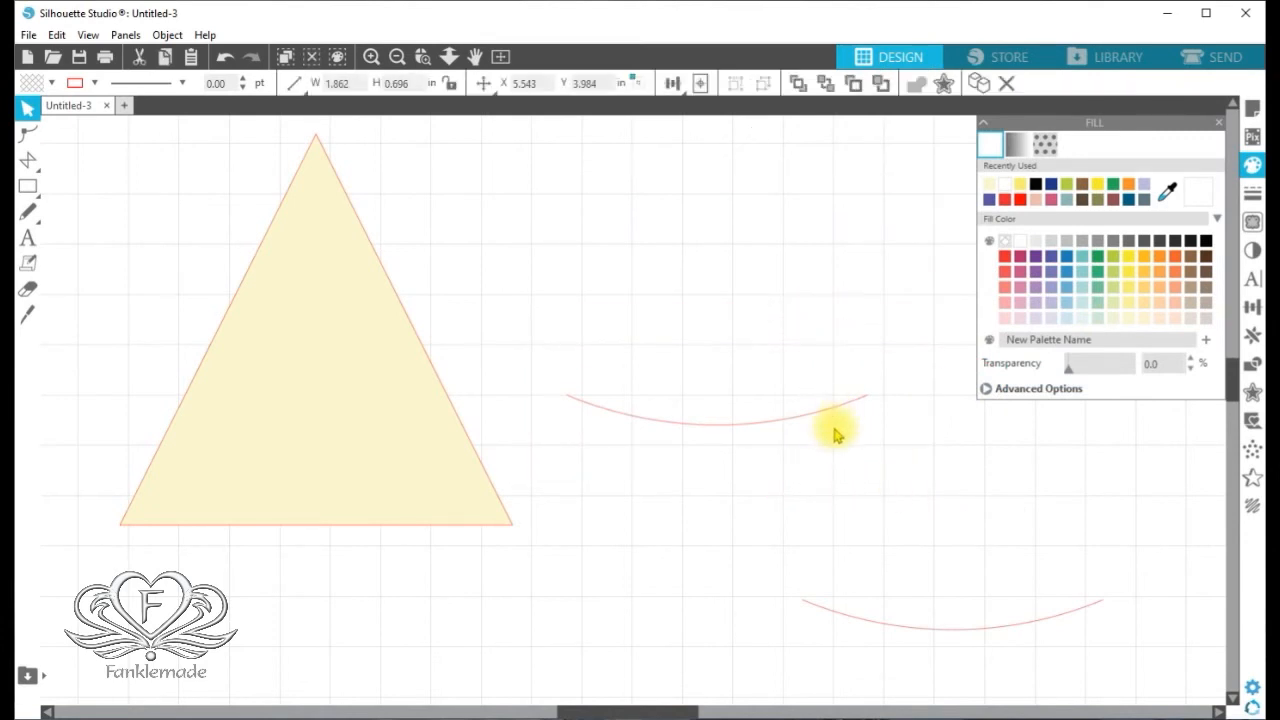
Check the copied arc's width and set the triangle's width to the same 1.494 in.
{"action": "left_click", "coordinate": [820, 418]}
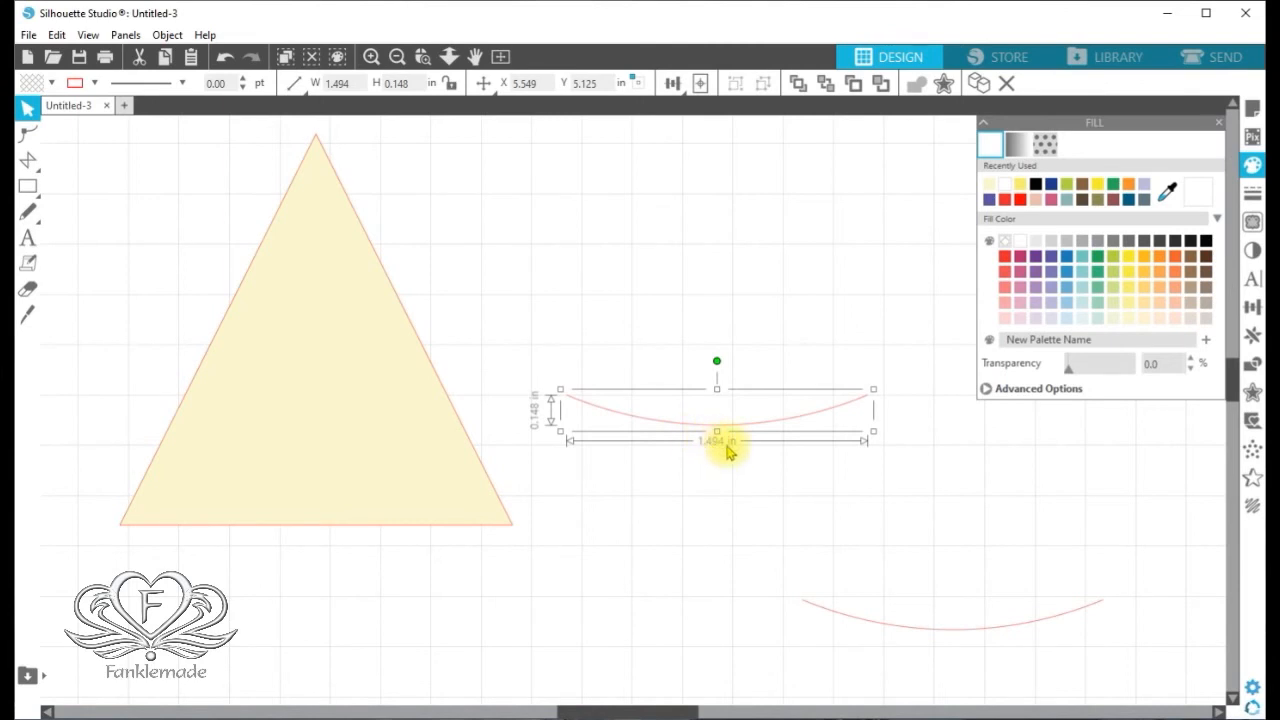
{"action": "left_click", "coordinate": [491, 534]}
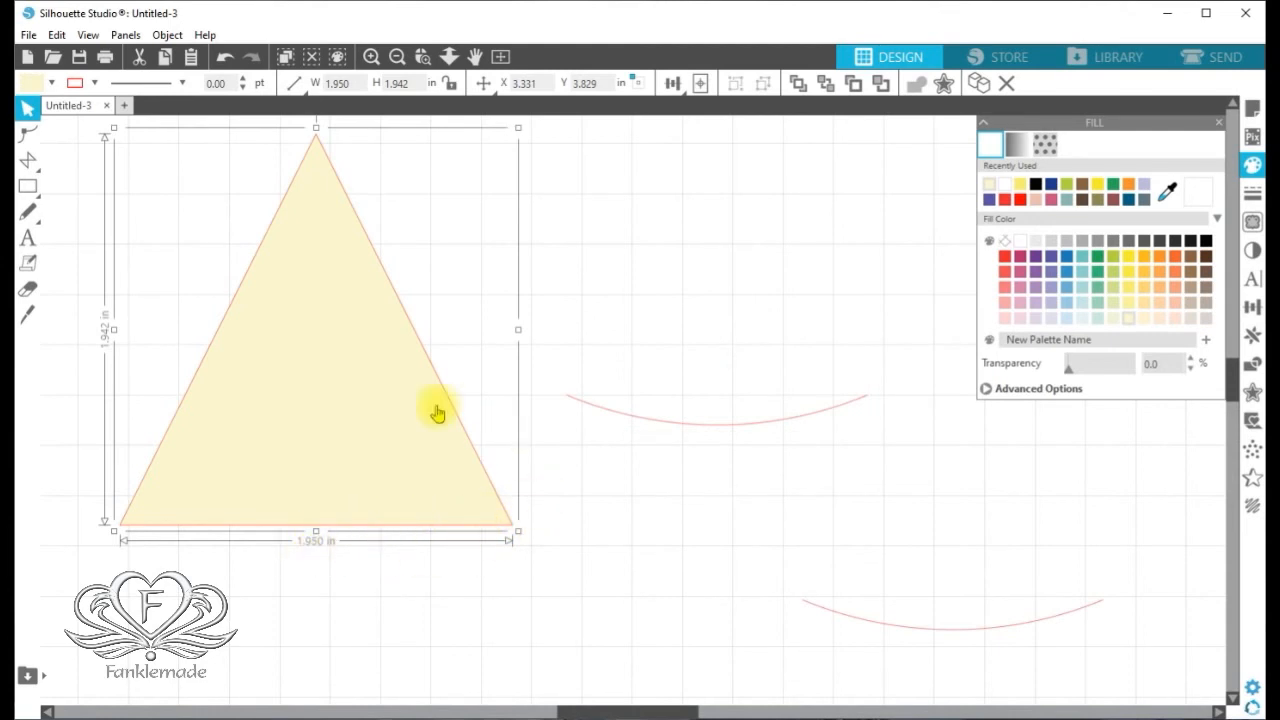
{"action": "double_click", "coordinate": [330, 85]}
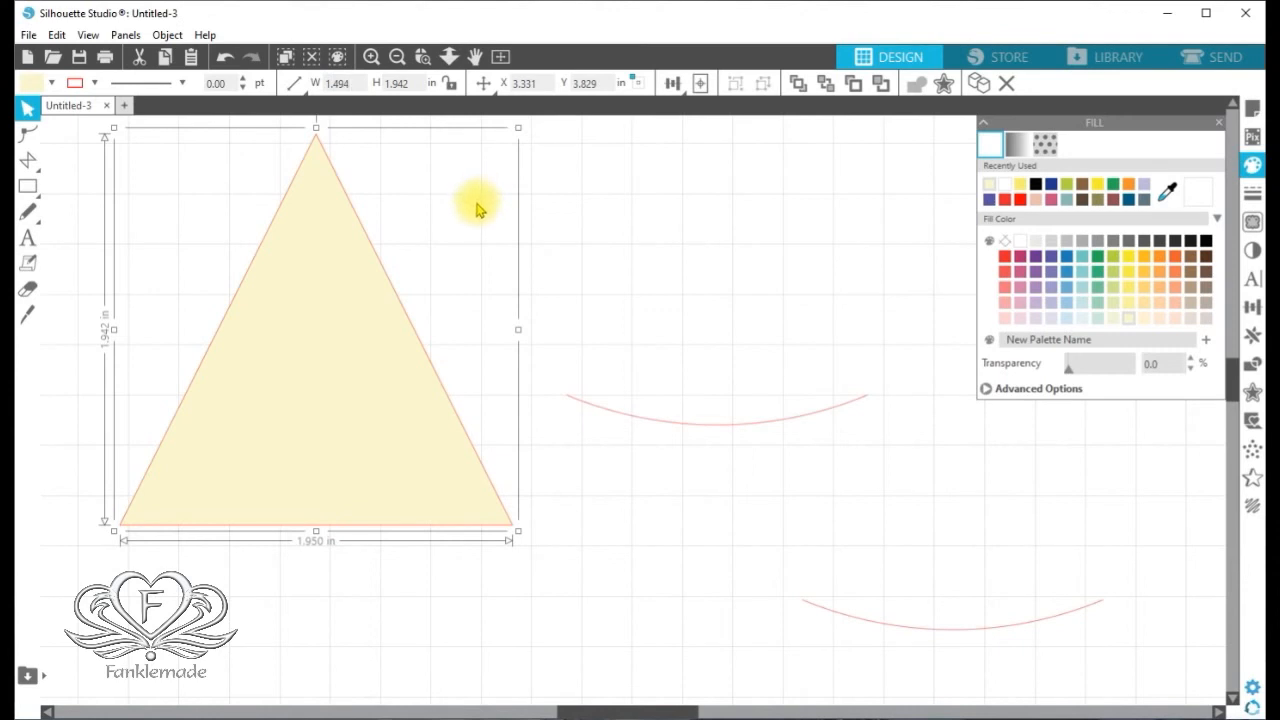
{"action": "key", "text": "Return"}
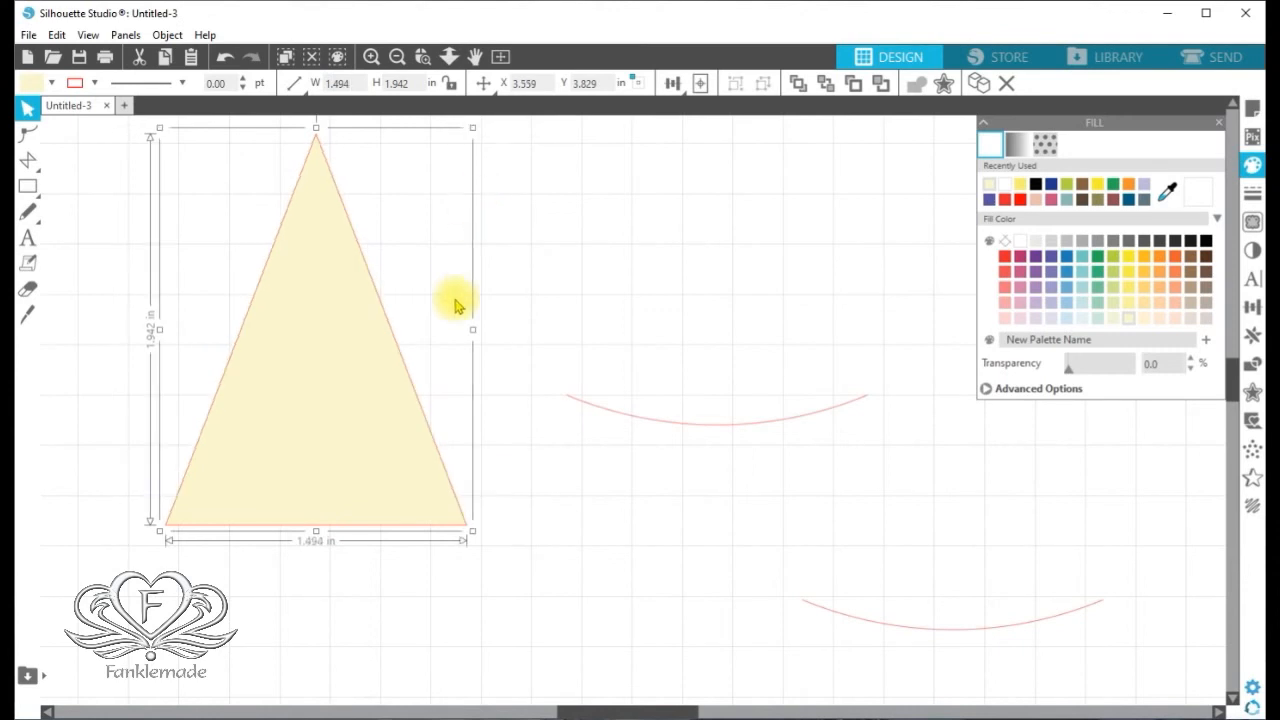
Move the original arc to the triangle's base so its ends meet the corners, at about X 3.559 in, Y 5.766 in.
{"action": "left_click", "coordinate": [705, 427]}
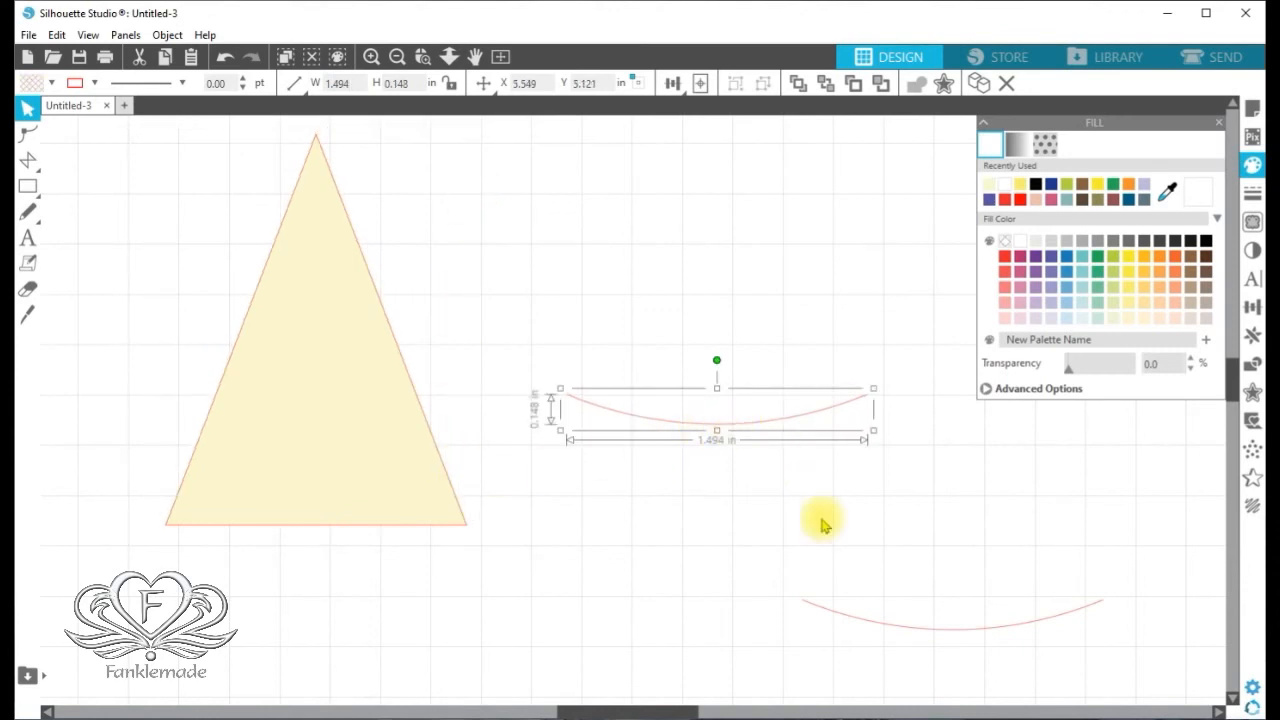
{"action": "left_click", "coordinate": [903, 630]}
{"action": "left_click_drag", "start_coordinate": [920, 626], "coordinate": [288, 559]}
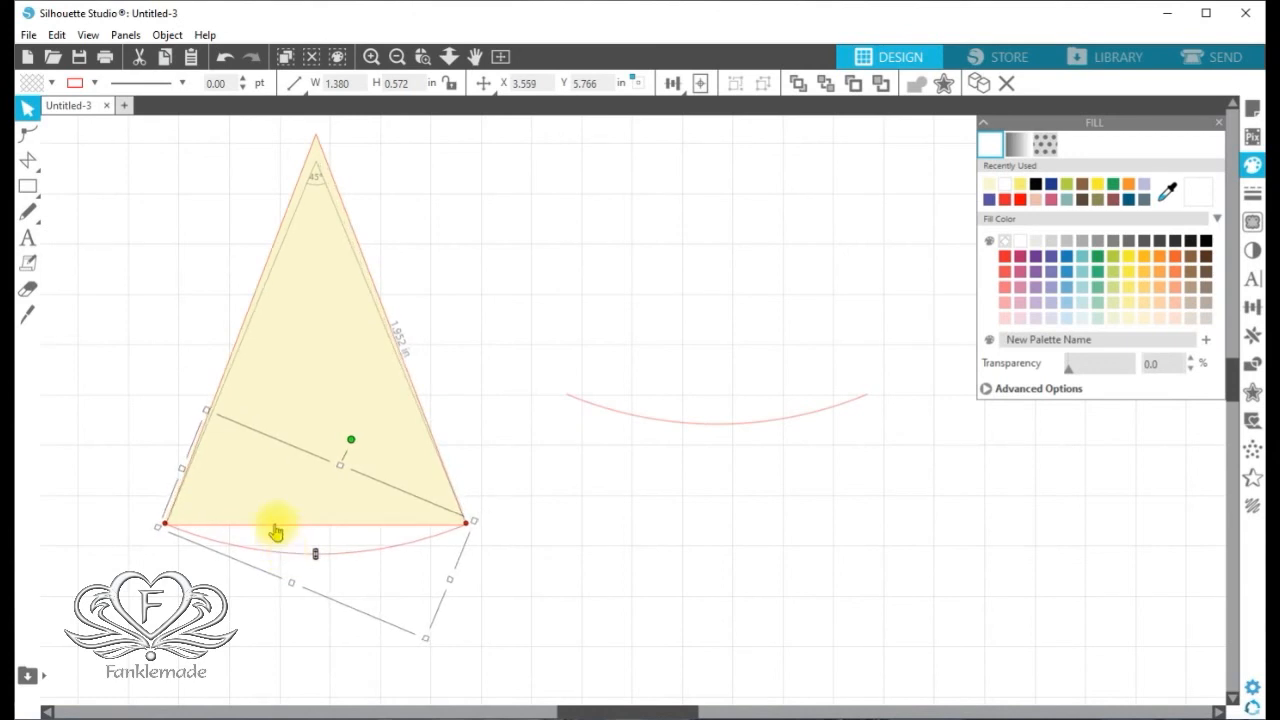
Try to shorten the triangle and its base arc together by lowering the apex, and undo the resize.
{"action": "left_click", "coordinate": [318, 160]}
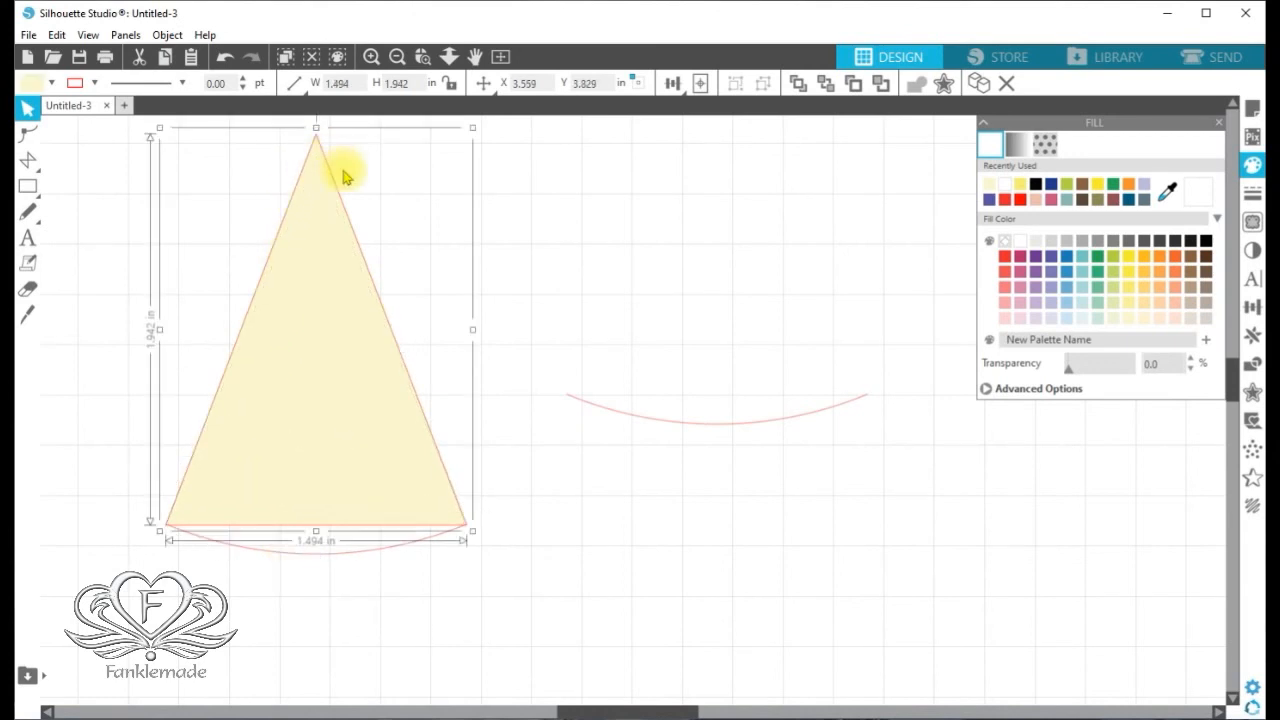
{"action": "left_click_drag", "start_coordinate": [86, 169], "coordinate": [434, 586]}
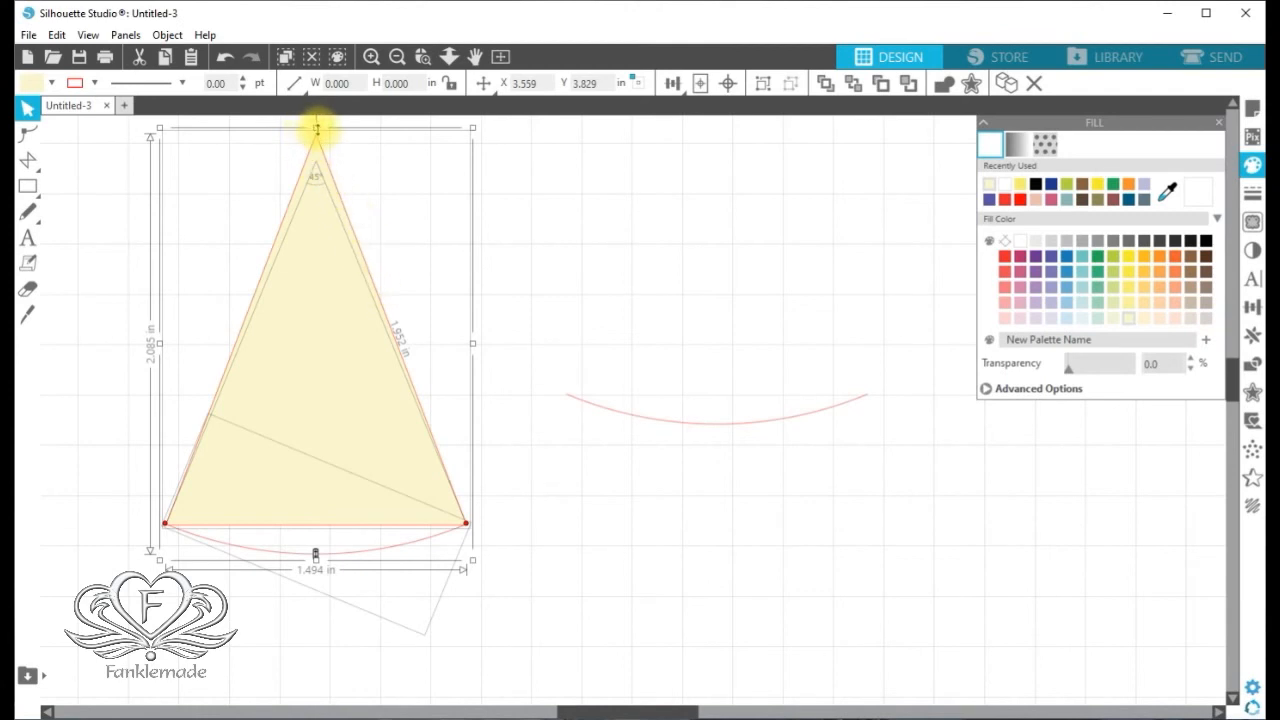
{"action": "left_click_drag", "start_coordinate": [315, 128], "coordinate": [315, 134]}
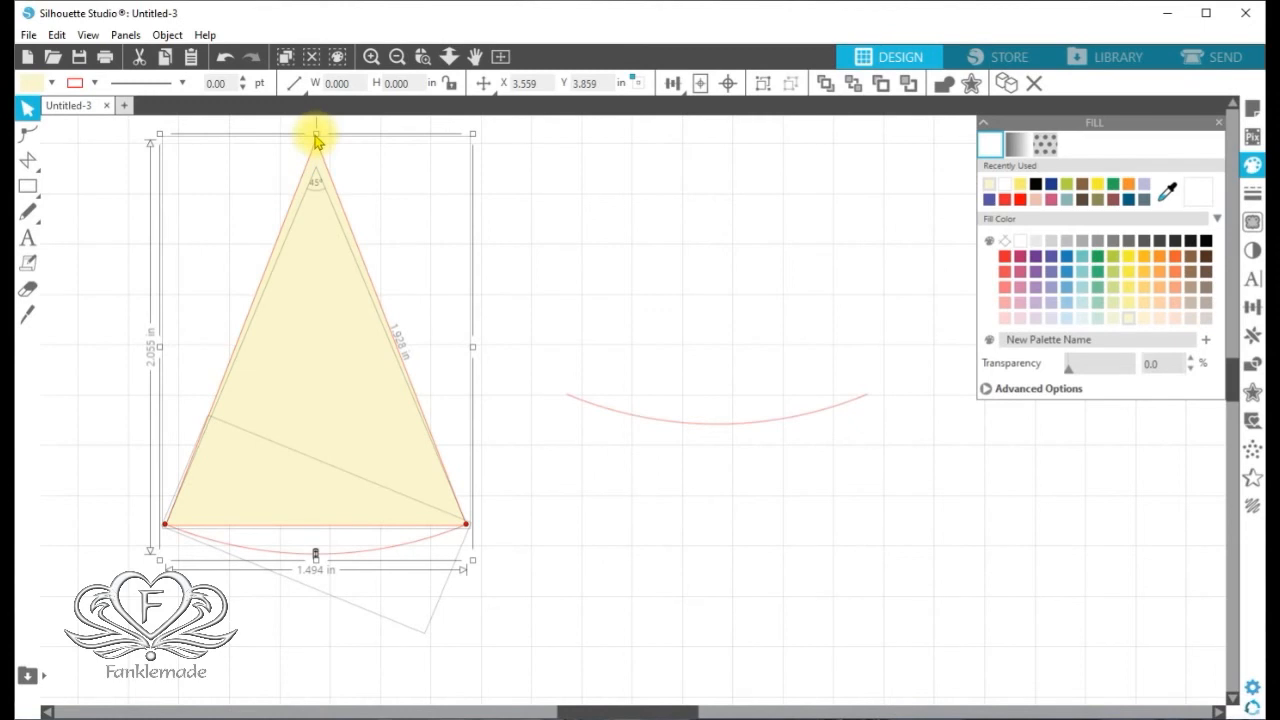
{"action": "left_click", "coordinate": [225, 57]}
{"action": "left_click", "coordinate": [568, 250]}
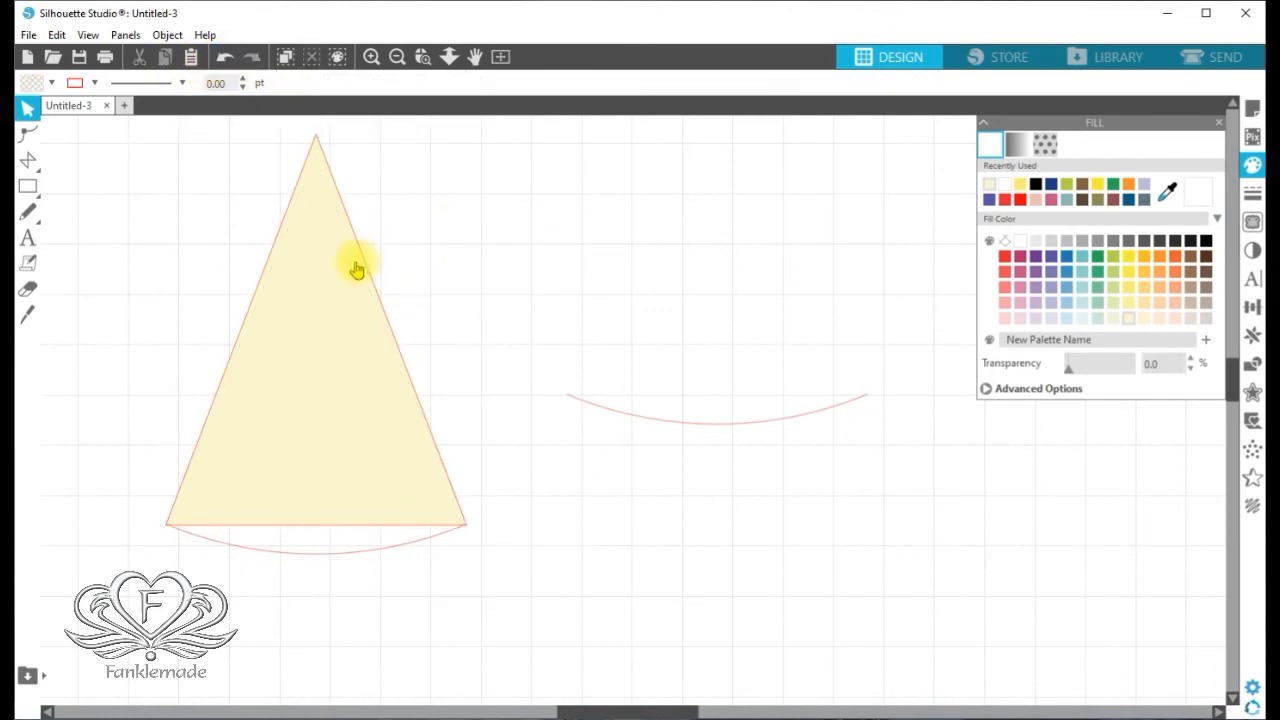
Reposition the arc and the triangle so the base corners meet the arc ends, with the triangle at about X 3.375 in, Y 3.996 in.
{"action": "left_click", "coordinate": [397, 552]}
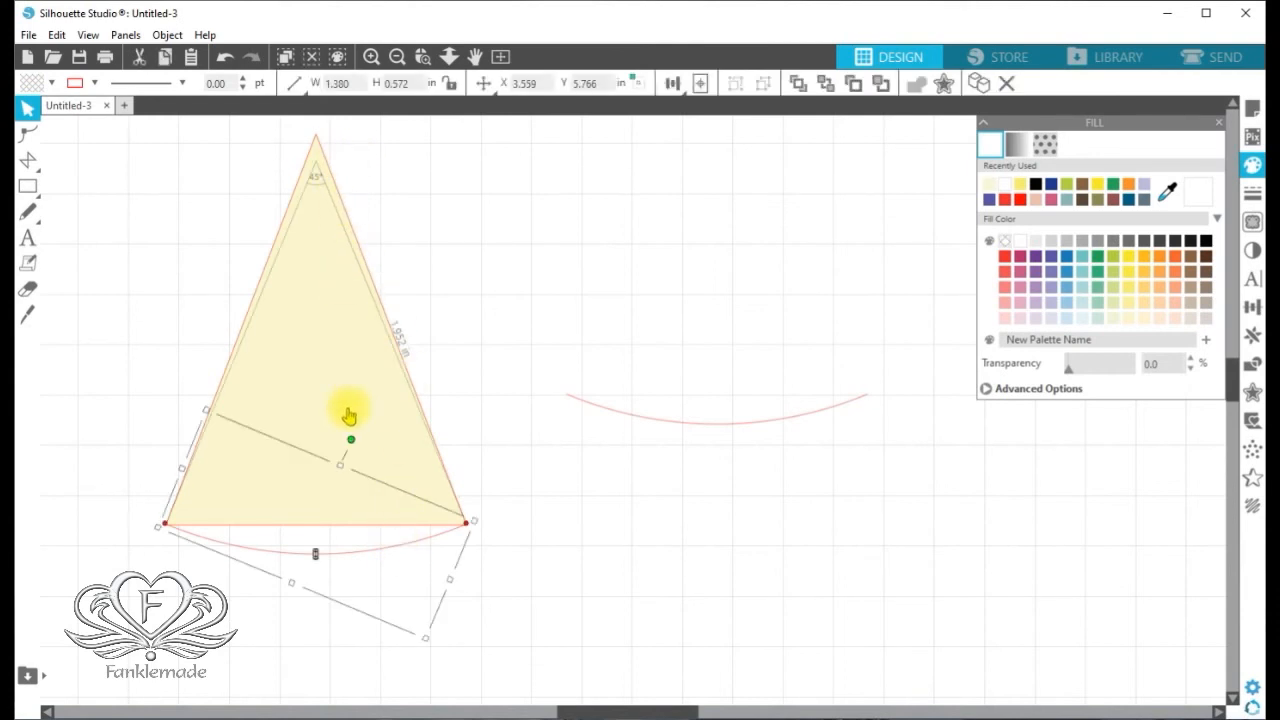
{"action": "left_click", "coordinate": [185, 141]}
{"action": "left_click", "coordinate": [300, 260]}
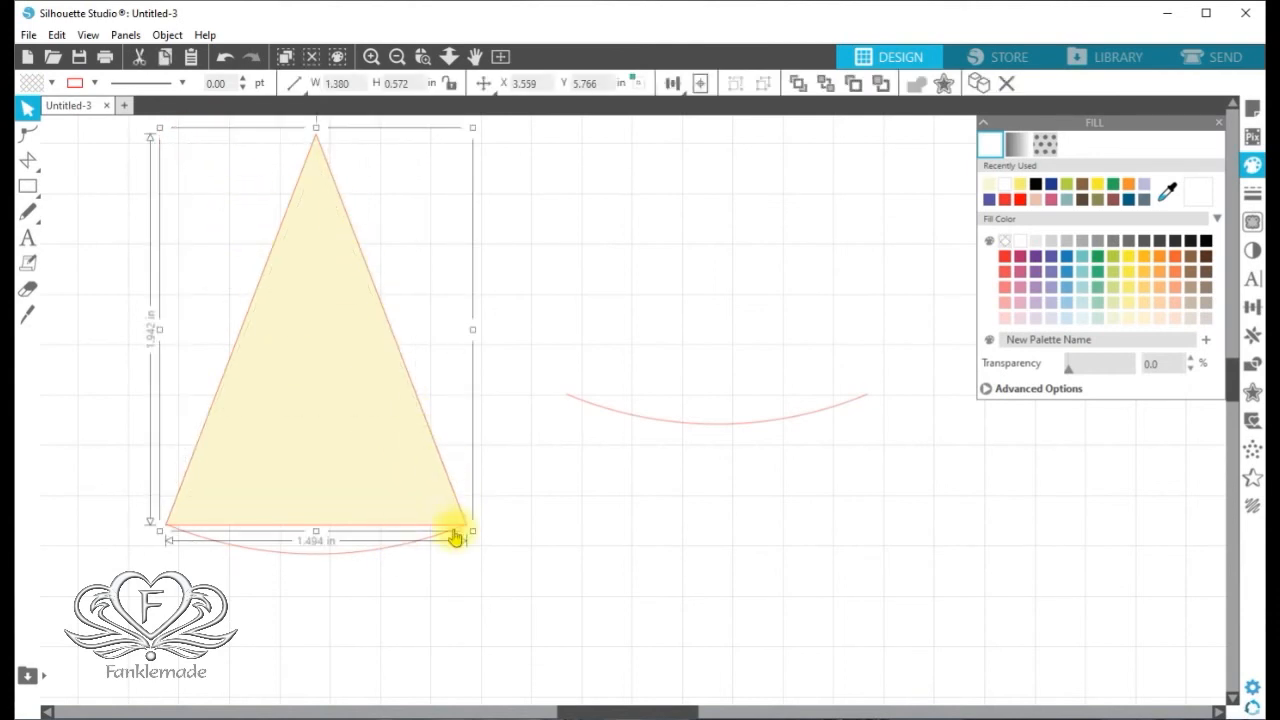
{"action": "left_click_drag", "start_coordinate": [420, 529], "coordinate": [527, 546]}
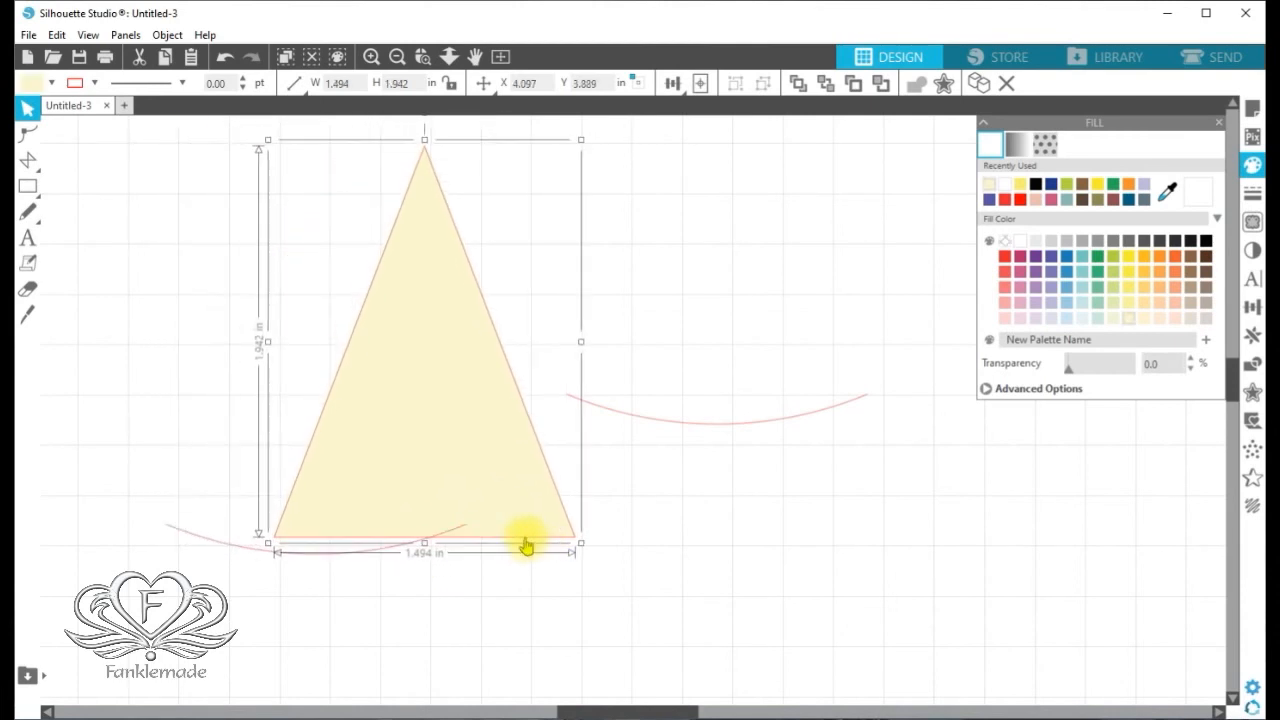
{"action": "left_click", "coordinate": [401, 548]}
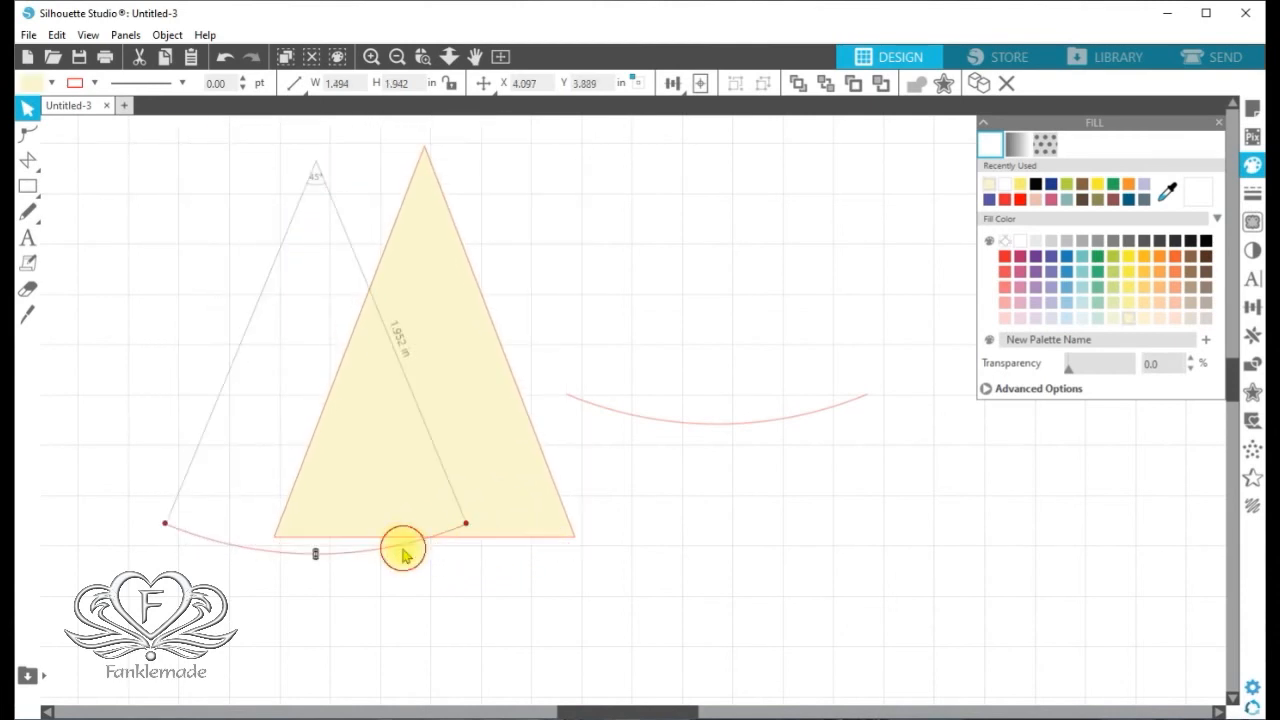
{"action": "left_click_drag", "start_coordinate": [392, 555], "coordinate": [364, 585]}
{"action": "left_click_drag", "start_coordinate": [360, 588], "coordinate": [358, 587]}
{"action": "left_click_drag", "start_coordinate": [538, 549], "coordinate": [394, 569]}
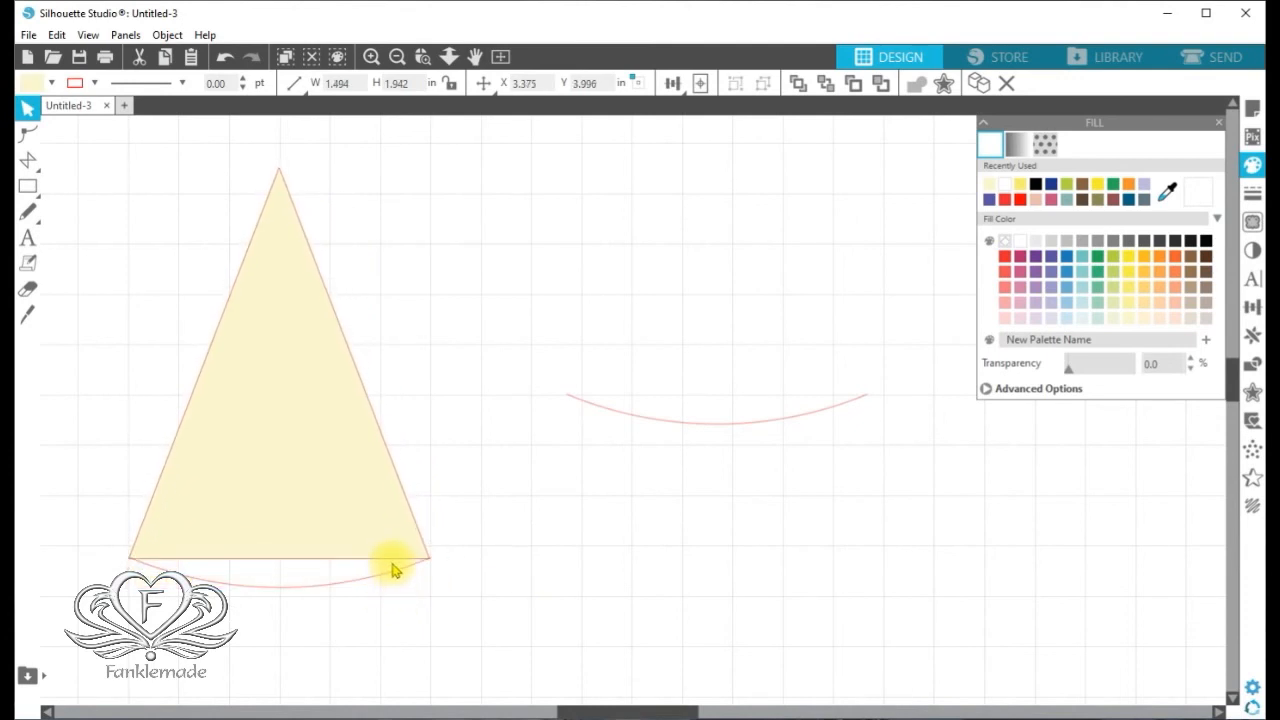
Compare the triangle's apex with the arc's radius lines and lower it to a triangle height of about 1.784 in.
{"action": "left_click", "coordinate": [286, 391]}
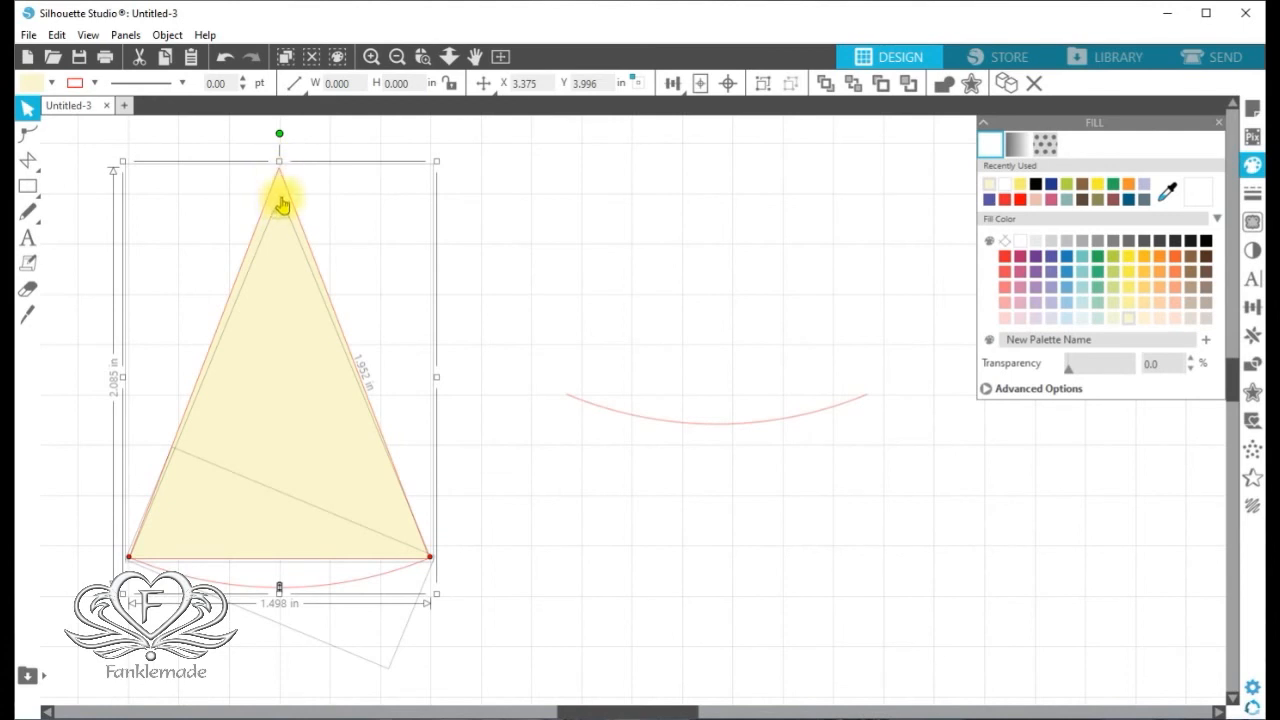
{"action": "left_click", "coordinate": [525, 236]}
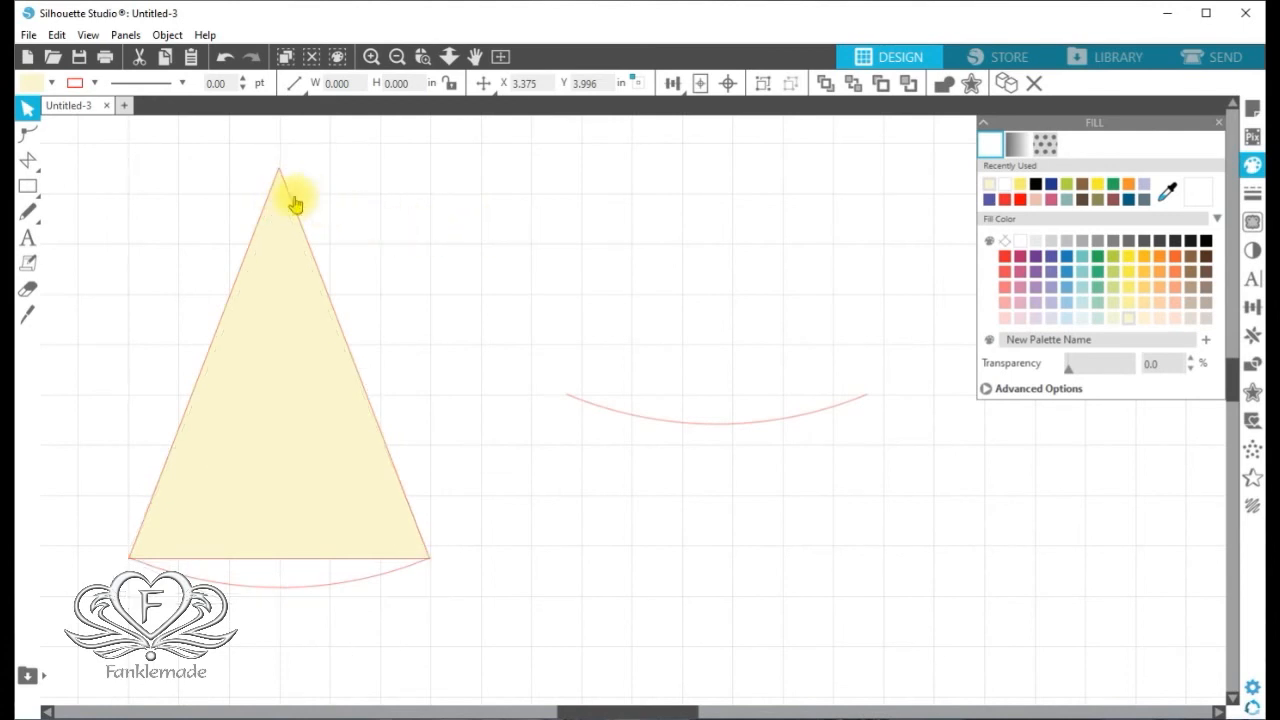
{"action": "left_click", "coordinate": [289, 203]}
{"action": "left_click_drag", "start_coordinate": [279, 161], "coordinate": [281, 200]}
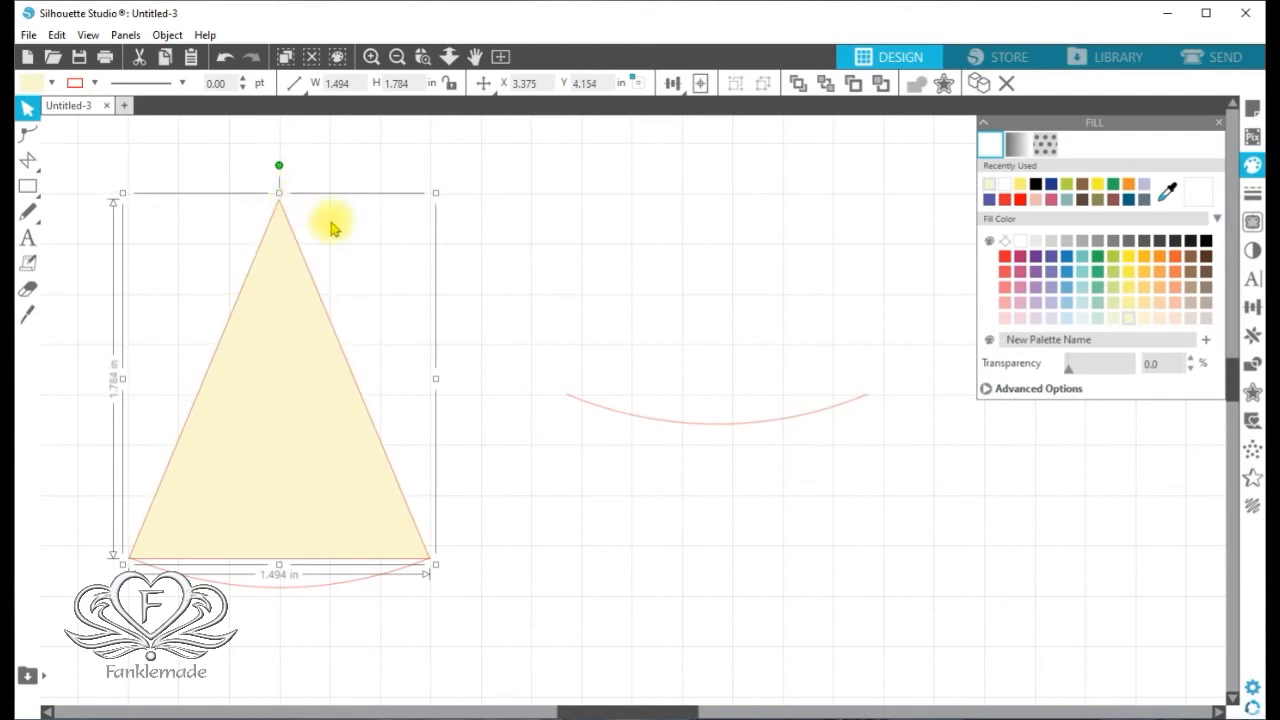
Select the triangle and its base arc together and align their horizontal centers.
{"action": "left_click", "coordinate": [542, 593]}
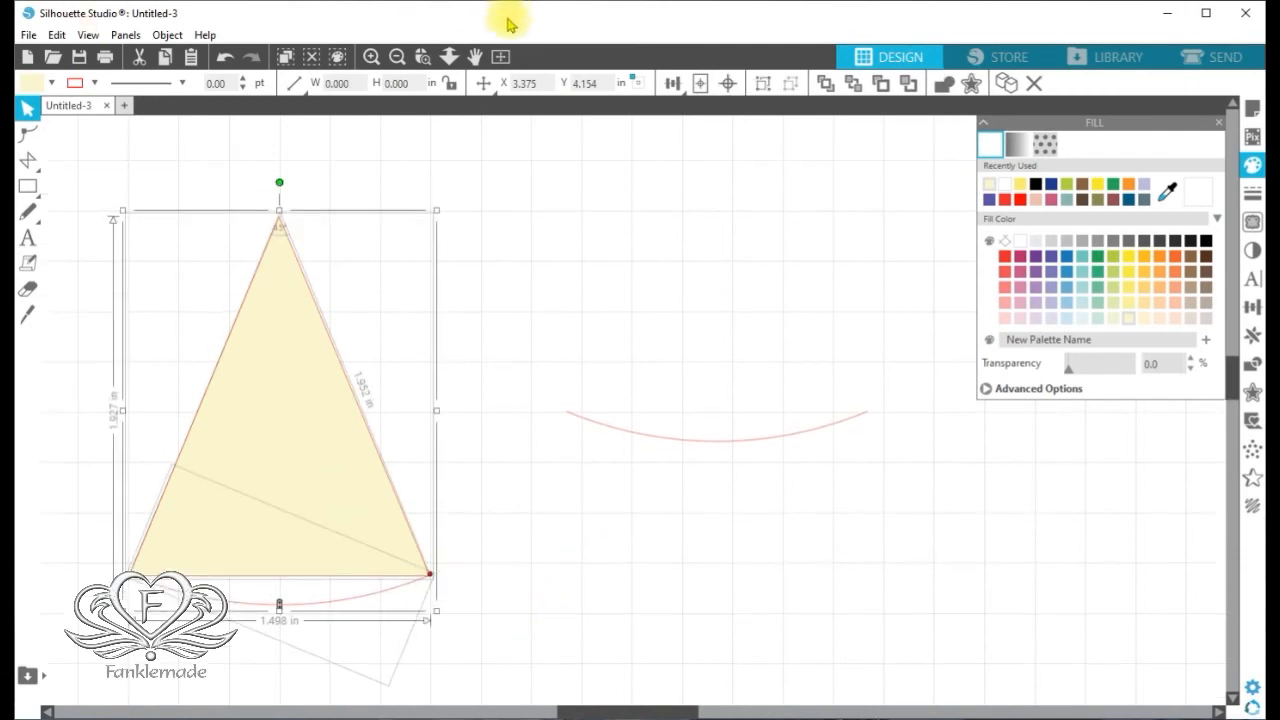
{"action": "left_click", "coordinate": [672, 84]}
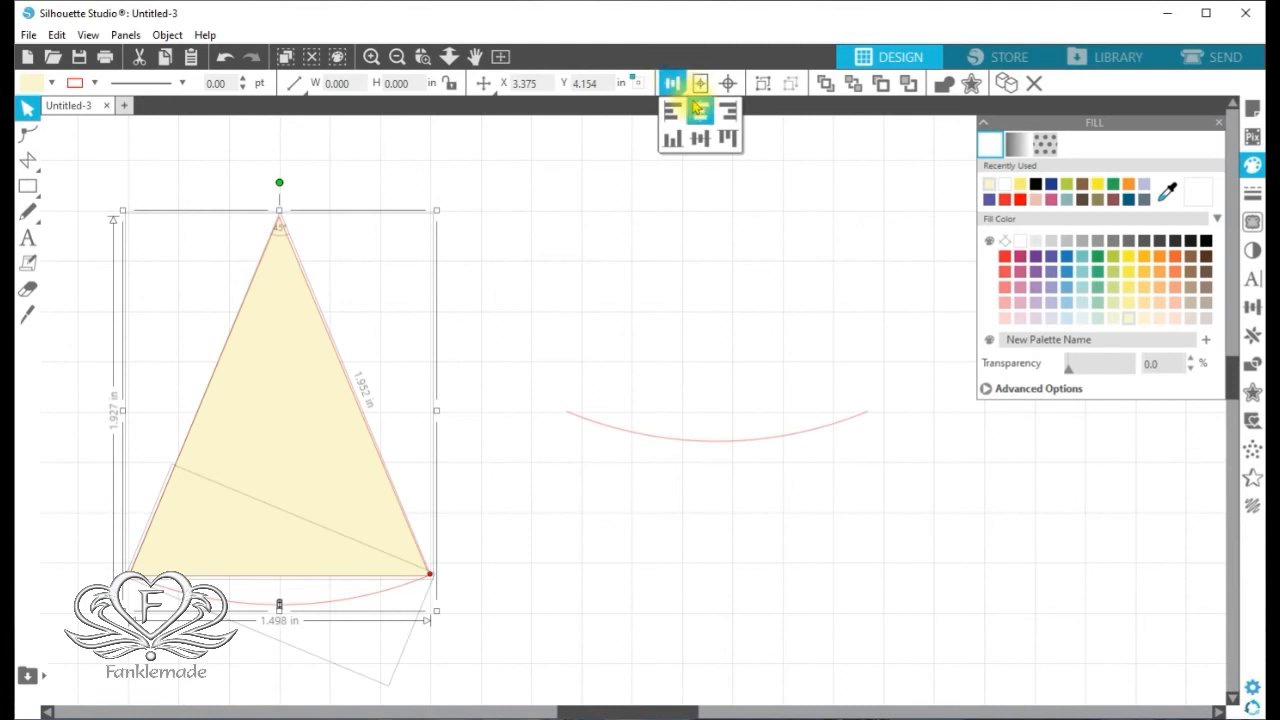
{"action": "left_click", "coordinate": [697, 108]}
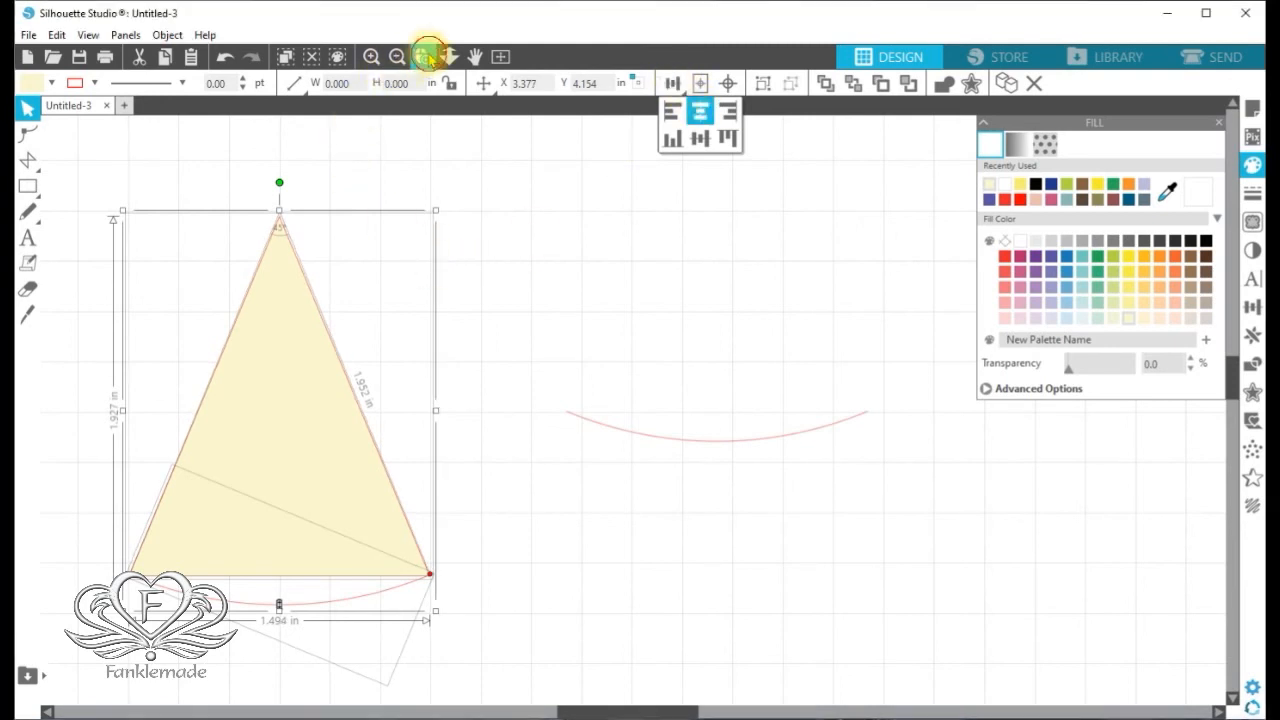
Fine-tune the triangle's apex at close range, raising the triangle height to about 1.804 in.
{"action": "left_click", "coordinate": [425, 56]}
{"action": "left_click", "coordinate": [287, 221]}
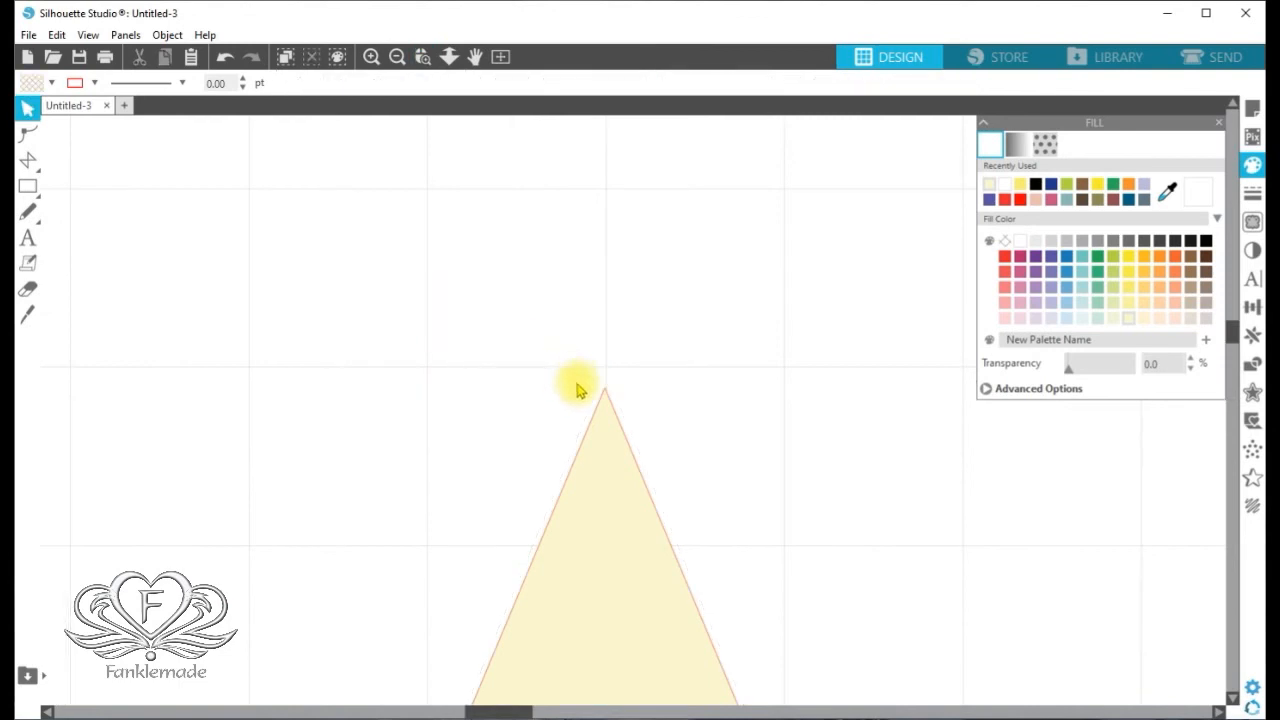
{"action": "left_click", "coordinate": [604, 405]}
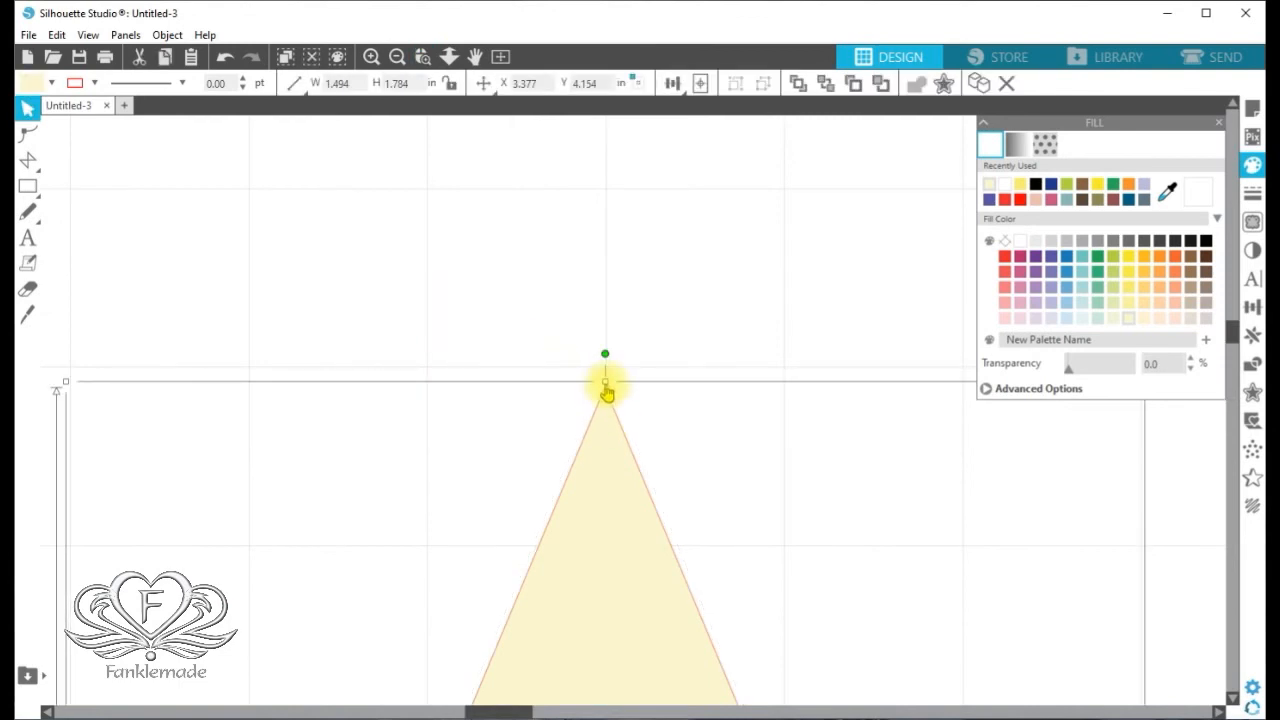
{"action": "left_click_drag", "start_coordinate": [604, 382], "coordinate": [605, 372]}
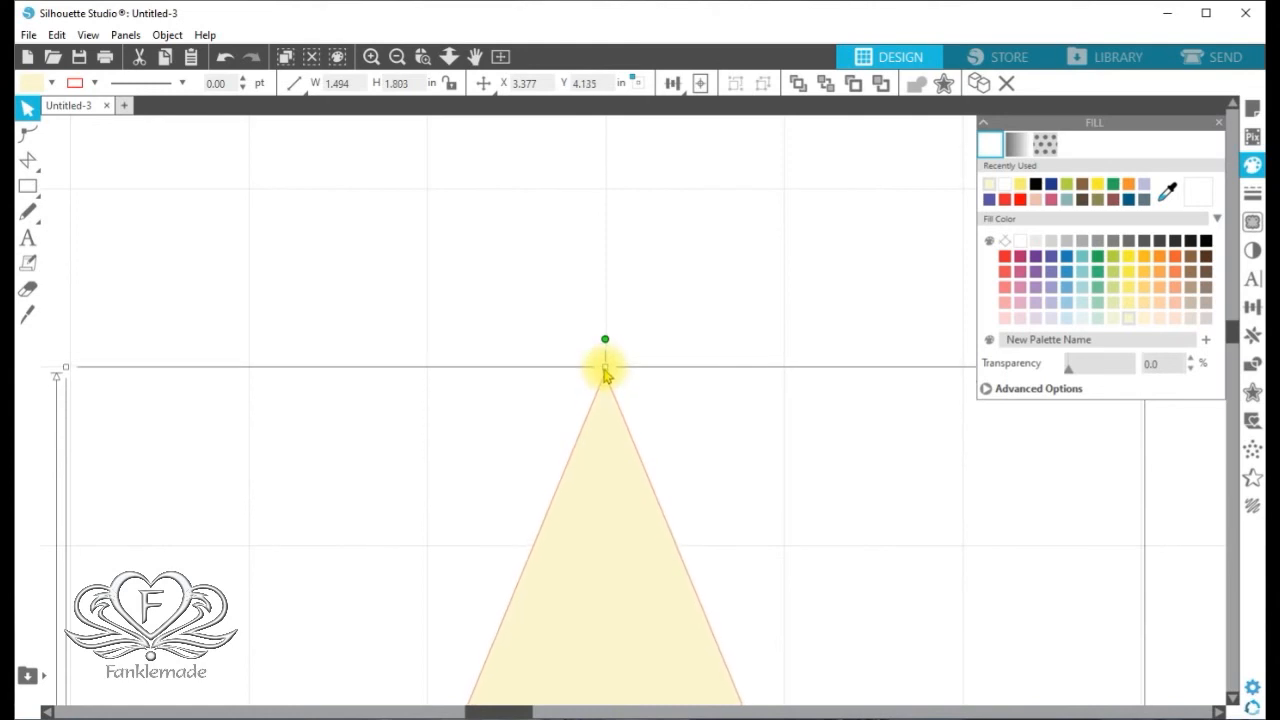
{"action": "left_click", "coordinate": [346, 257]}
{"action": "left_click", "coordinate": [302, 270]}
{"action": "scroll", "coordinate": [318, 310], "scroll_direction": "down", "scroll_amount": 1}
{"action": "scroll", "coordinate": [255, 255], "scroll_direction": "down", "scroll_amount": 2}
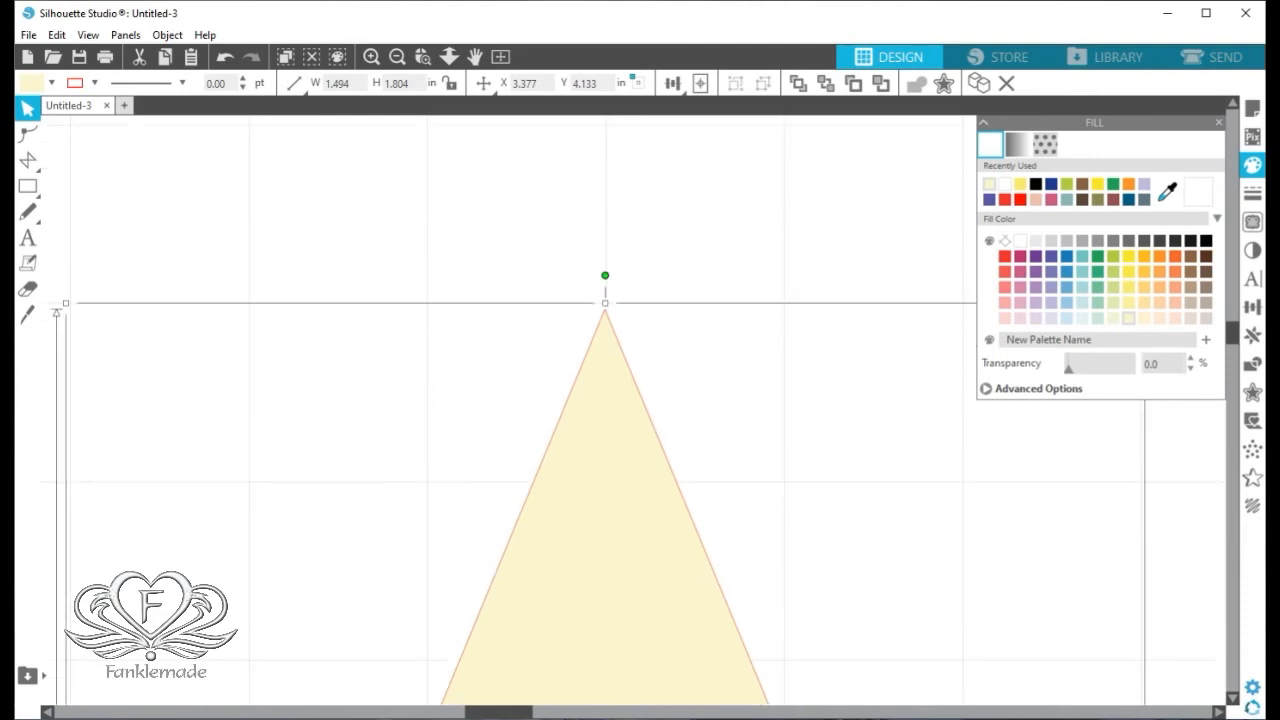
Examine how the triangle's apex and sides line up with the arc's radius lines.
{"action": "left_click", "coordinate": [397, 57]}
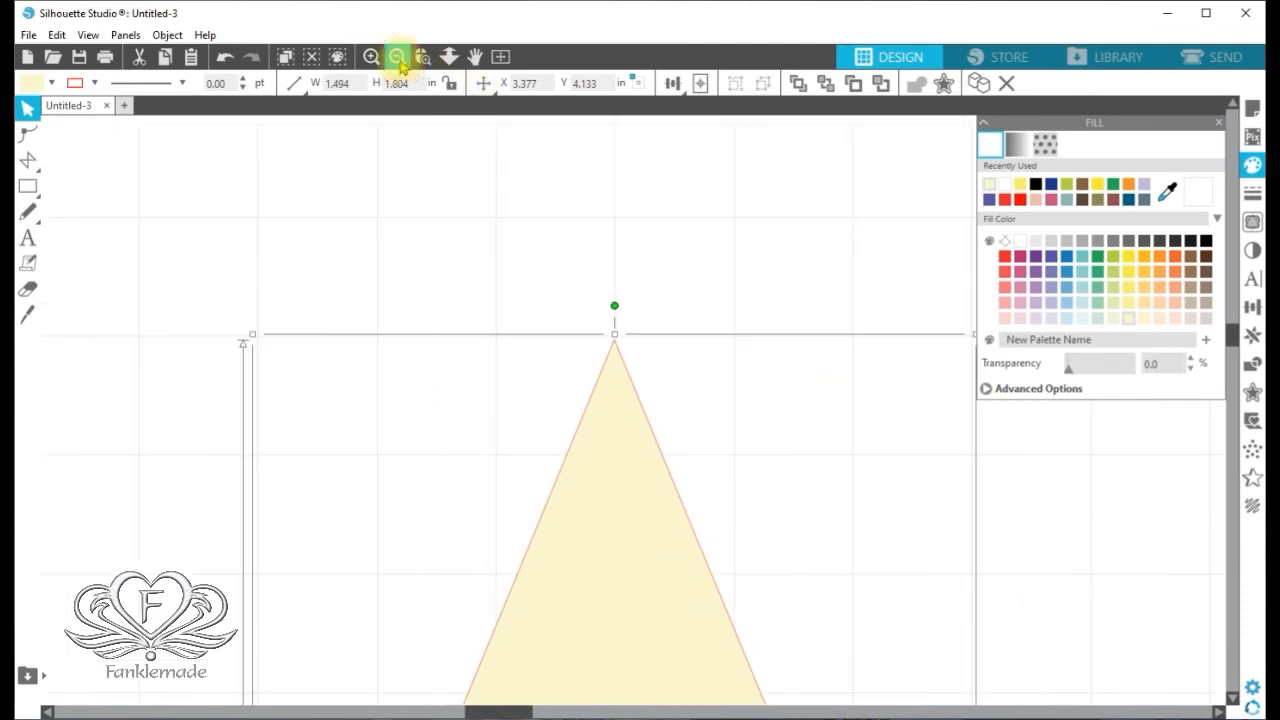
{"action": "left_click", "coordinate": [397, 57]}
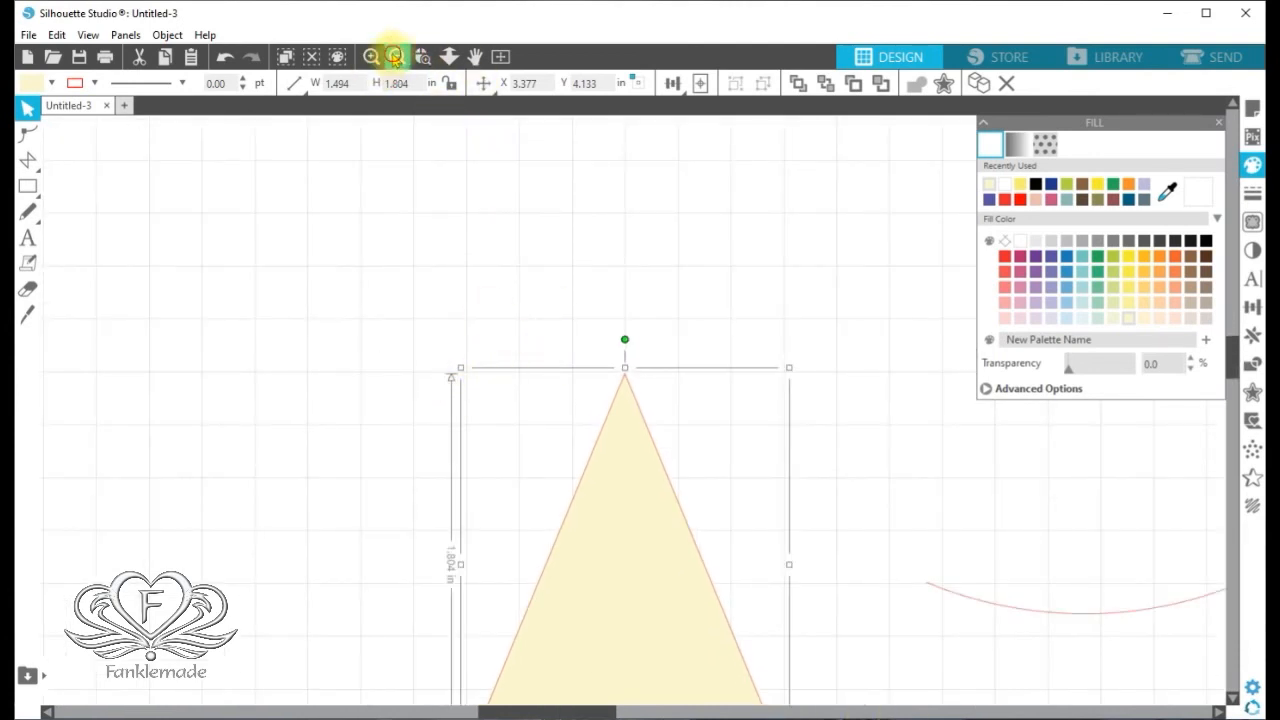
{"action": "left_click", "coordinate": [397, 57]}
{"action": "left_click_drag", "start_coordinate": [440, 323], "coordinate": [712, 662]}
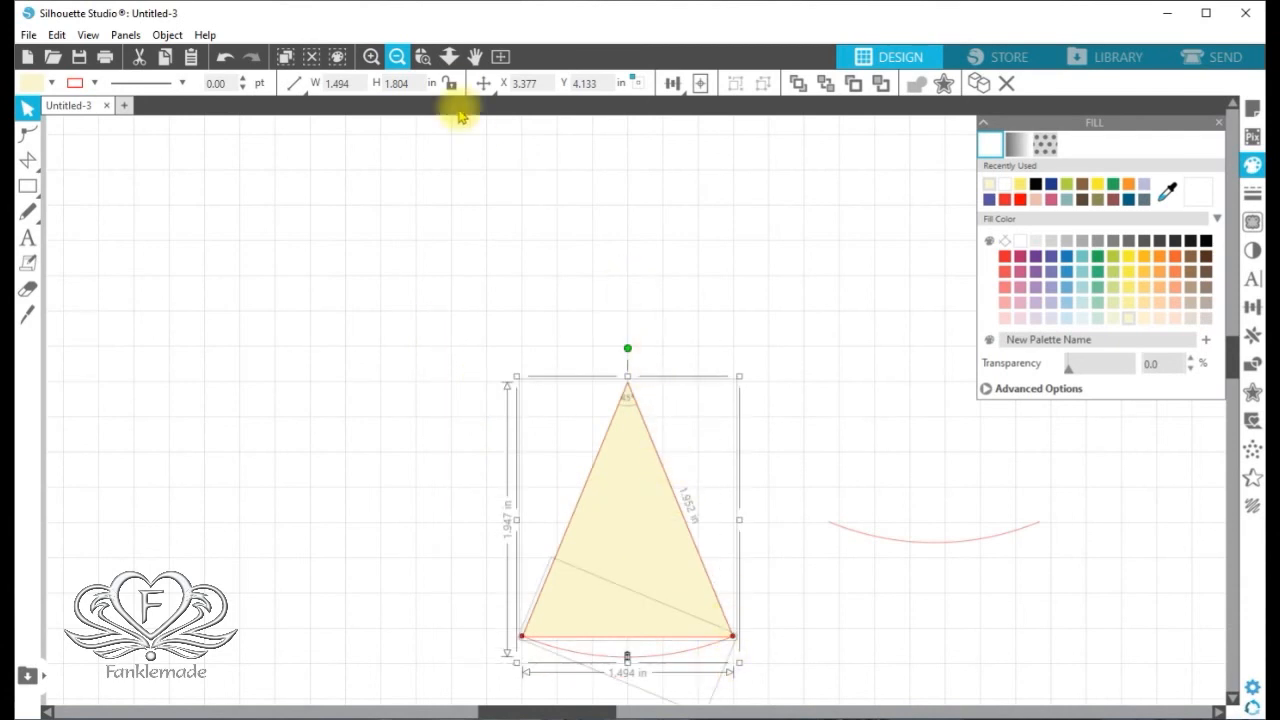
{"action": "left_click", "coordinate": [421, 55]}
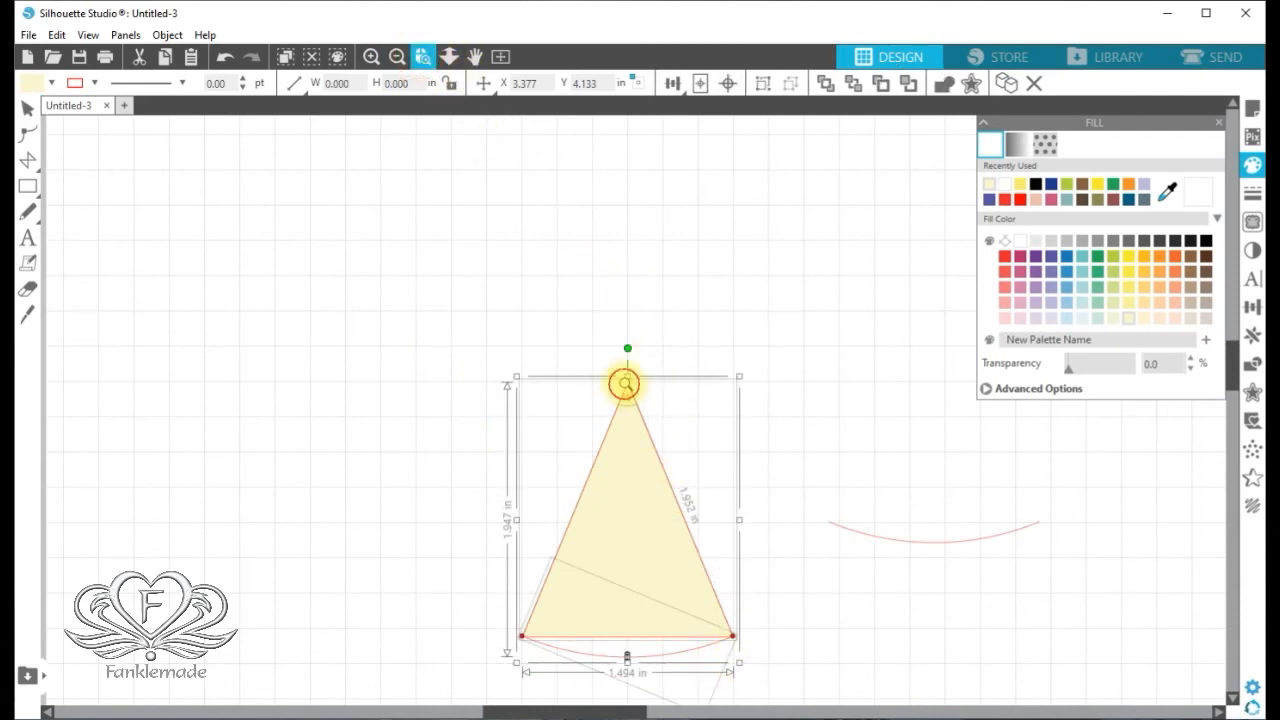
{"action": "left_click", "coordinate": [624, 383]}
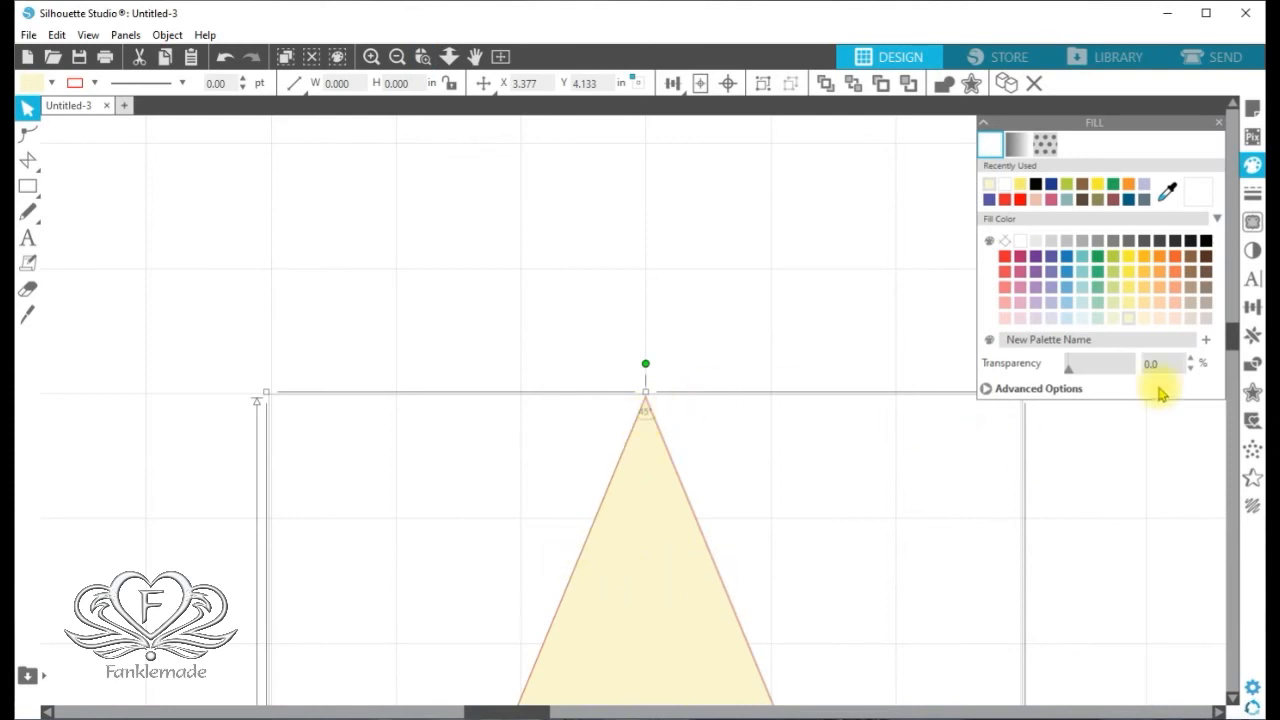
{"action": "left_click_drag", "start_coordinate": [1232, 326], "coordinate": [1234, 346]}
Move the triangle and its base arc together, placing the triangle at about X 1.452 in, Y 3.776 in.
{"action": "left_click", "coordinate": [398, 57]}
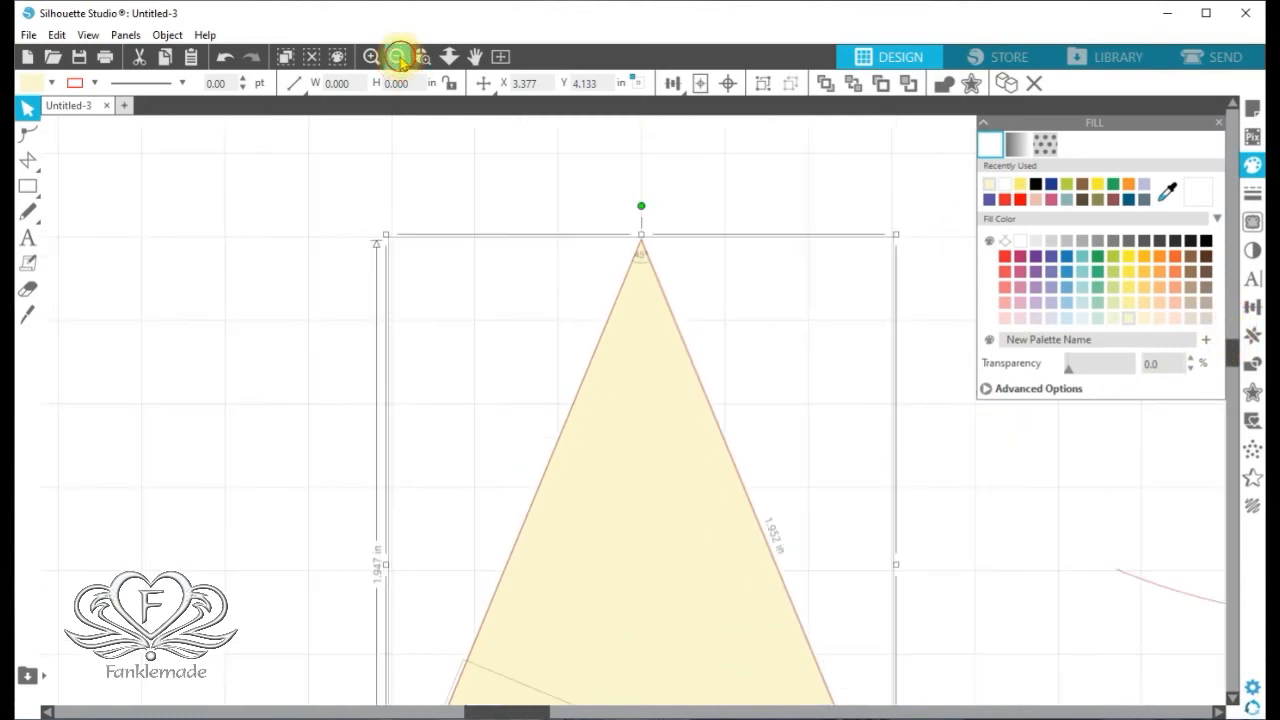
{"action": "left_click_drag", "start_coordinate": [572, 316], "coordinate": [491, 500]}
{"action": "left_click", "coordinate": [594, 540]}
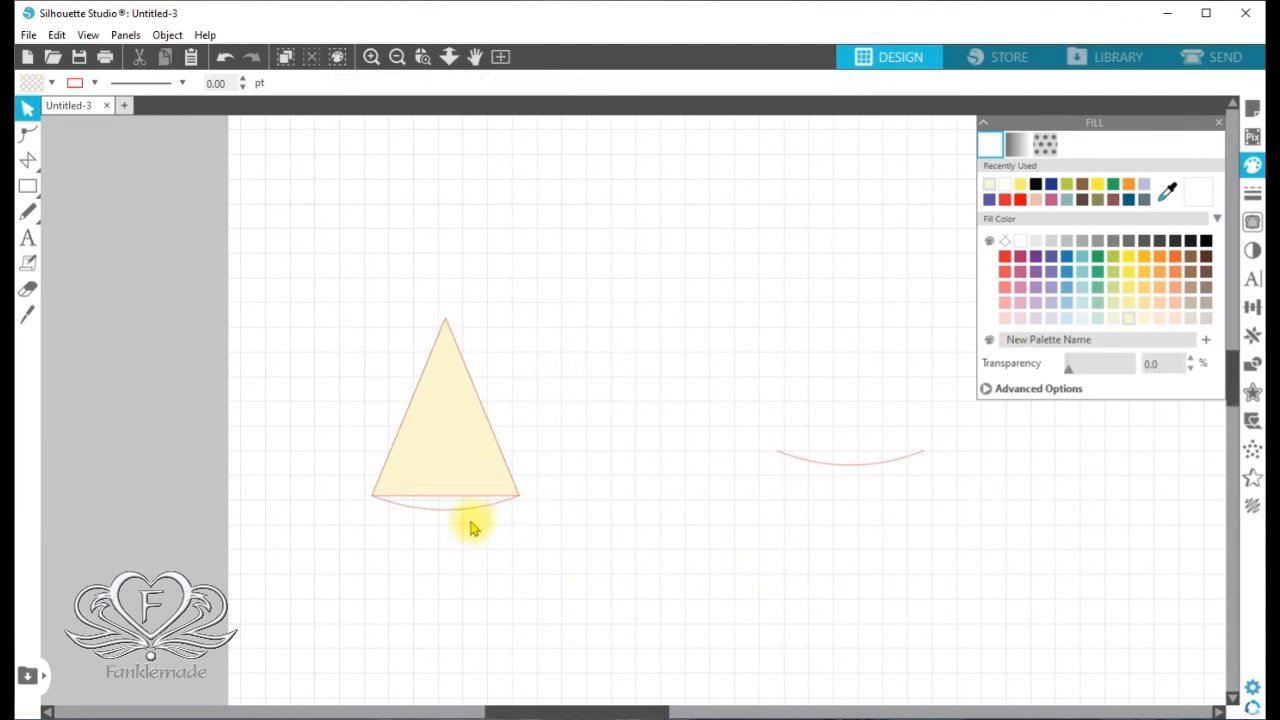
Move the arc off to the right of the triangle and enlarge the triangle proportionally to about 3.211 by 3.878 in.
{"action": "left_click_drag", "start_coordinate": [462, 516], "coordinate": [632, 510]}
{"action": "left_click", "coordinate": [617, 522]}
{"action": "left_click", "coordinate": [580, 499]}
{"action": "left_click", "coordinate": [460, 501]}
{"action": "left_click", "coordinate": [459, 506]}
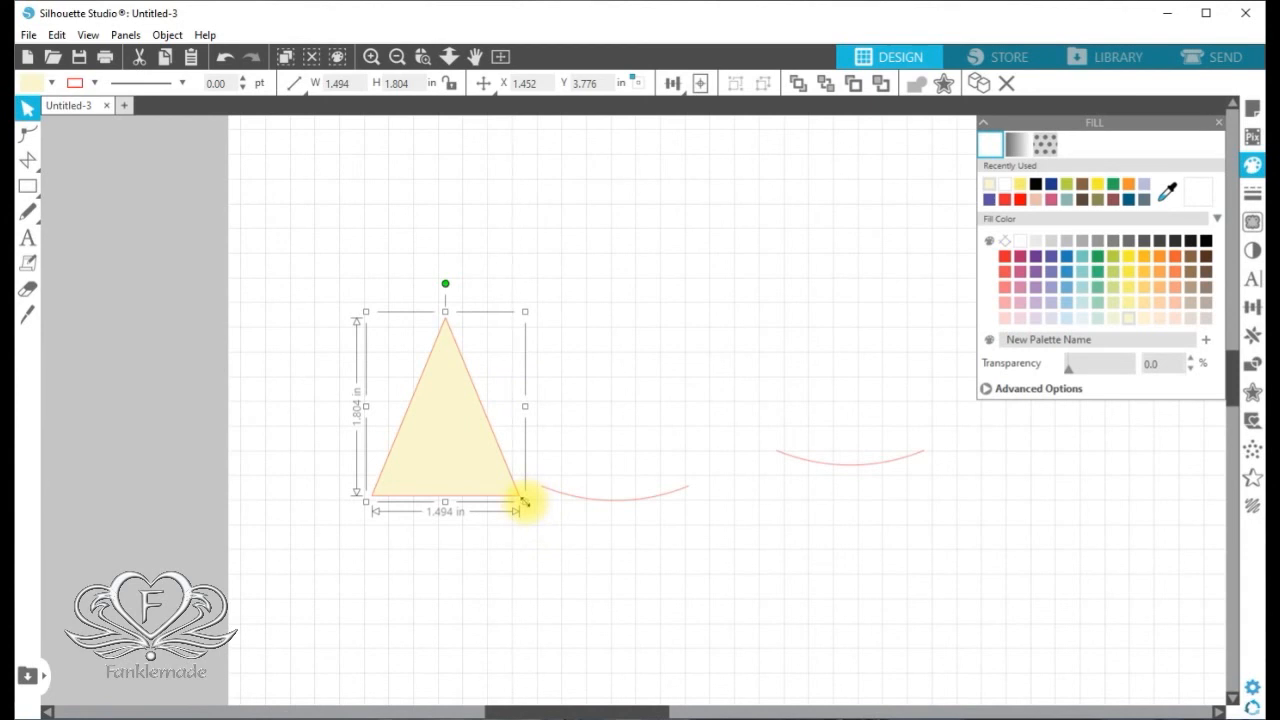
{"action": "left_click_drag", "start_coordinate": [525, 502], "coordinate": [668, 704]}
Move the nearer arc onto the enlarged triangle so its ends meet the sides, at about X 2.306 in, Y 5.584 in.
{"action": "left_click", "coordinate": [668, 478]}
{"action": "left_click_drag", "start_coordinate": [667, 484], "coordinate": [580, 488]}
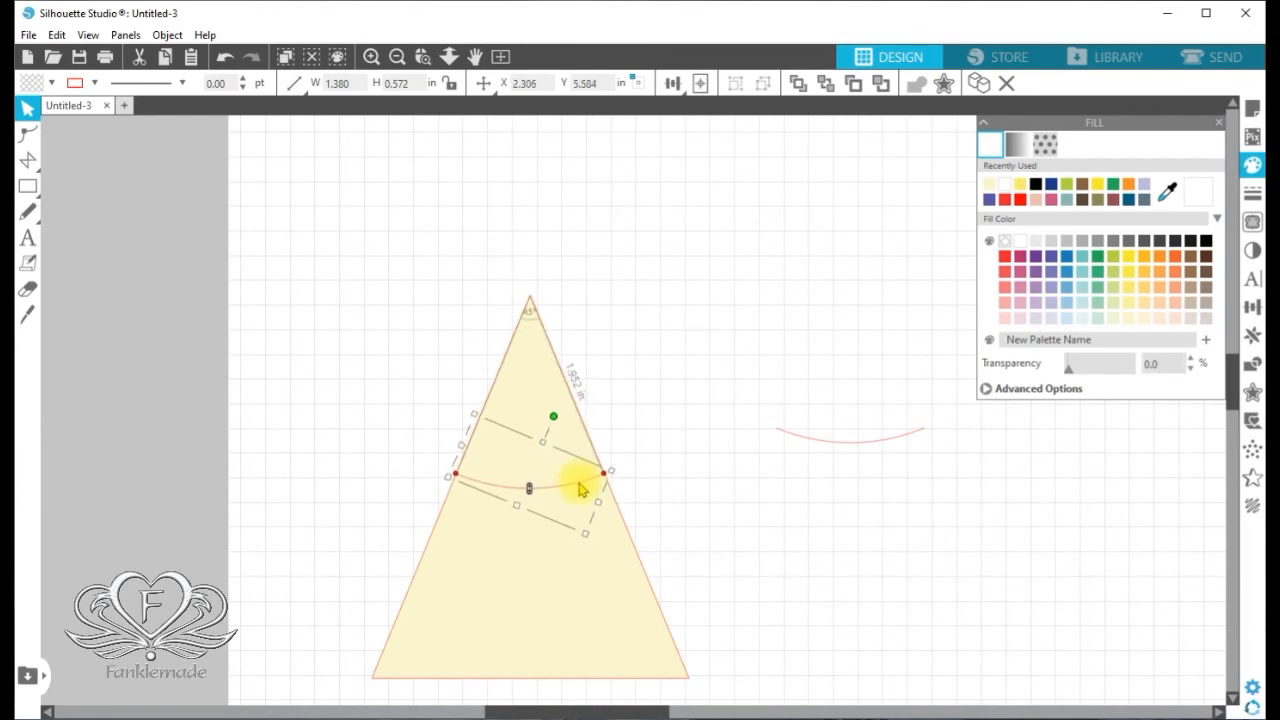
{"action": "left_click", "coordinate": [723, 546]}
Copy and paste the large triangle and place the copy to the right, at about X 3.647 in, Y 3.785 in.
{"action": "left_click", "coordinate": [620, 562]}
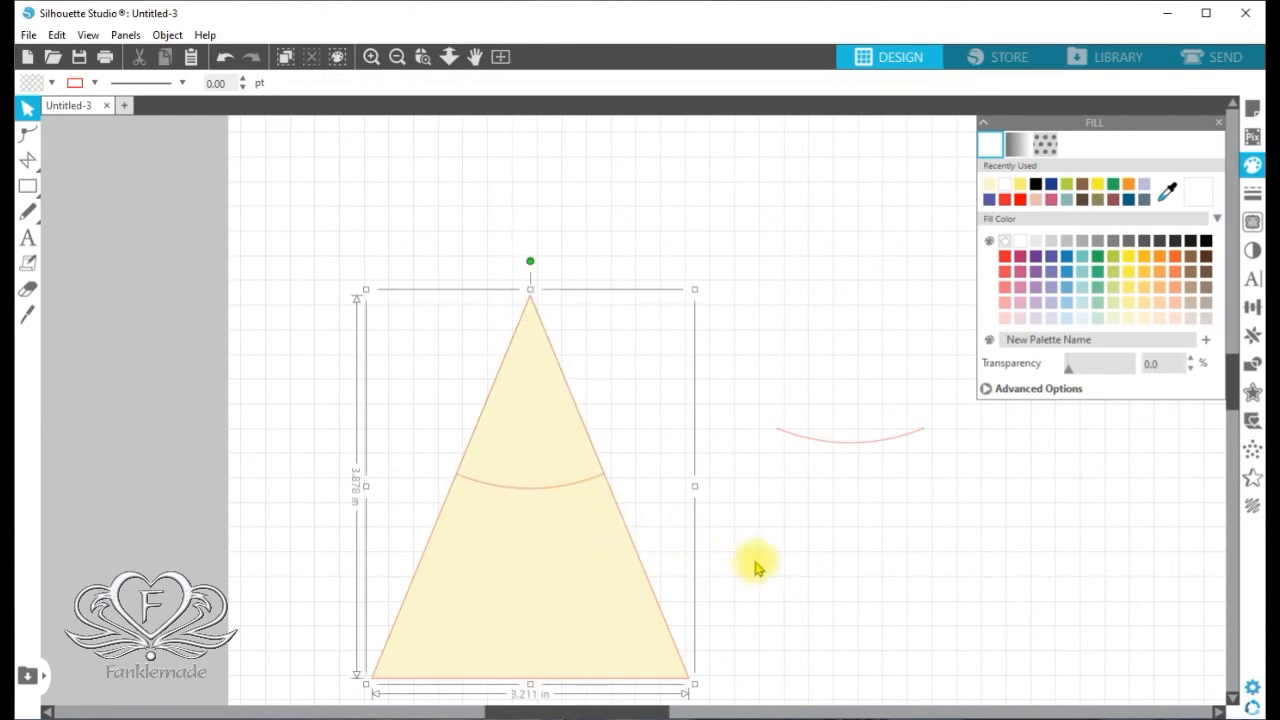
{"action": "left_click", "coordinate": [758, 566]}
{"action": "left_click", "coordinate": [615, 577]}
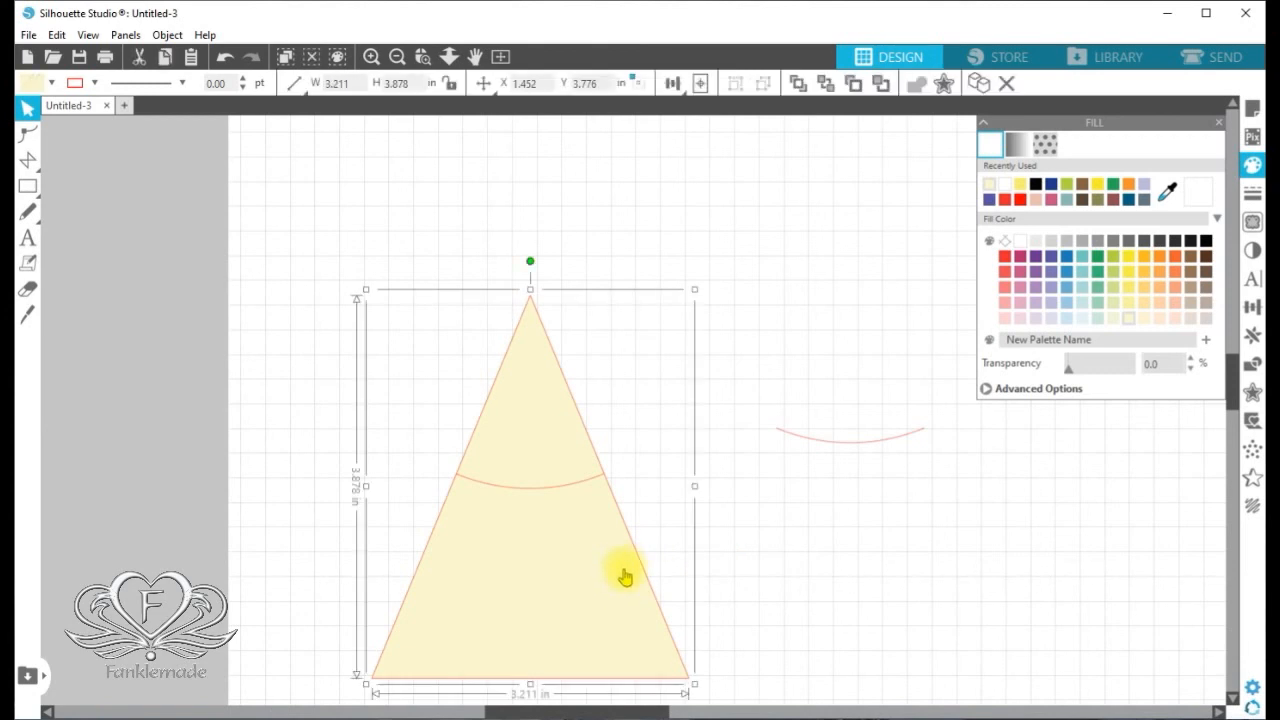
{"action": "right_click", "coordinate": [609, 574]}
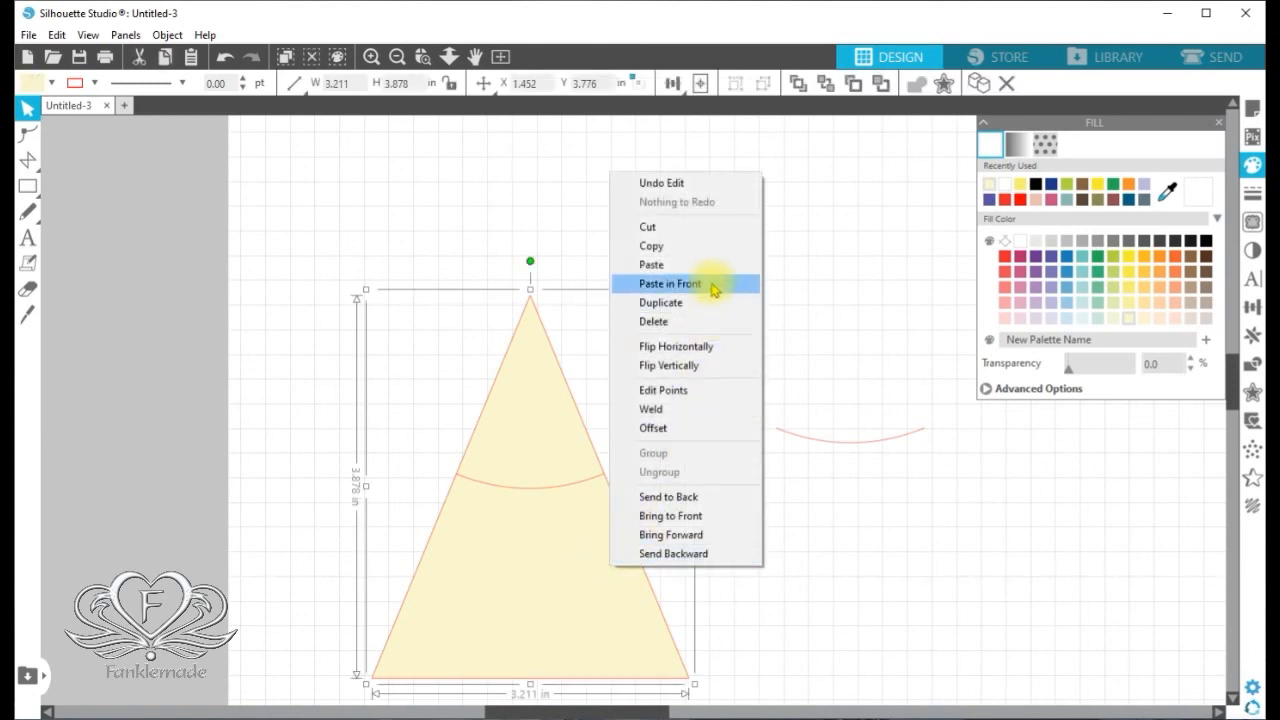
{"action": "left_click", "coordinate": [709, 246]}
{"action": "right_click", "coordinate": [592, 600]}
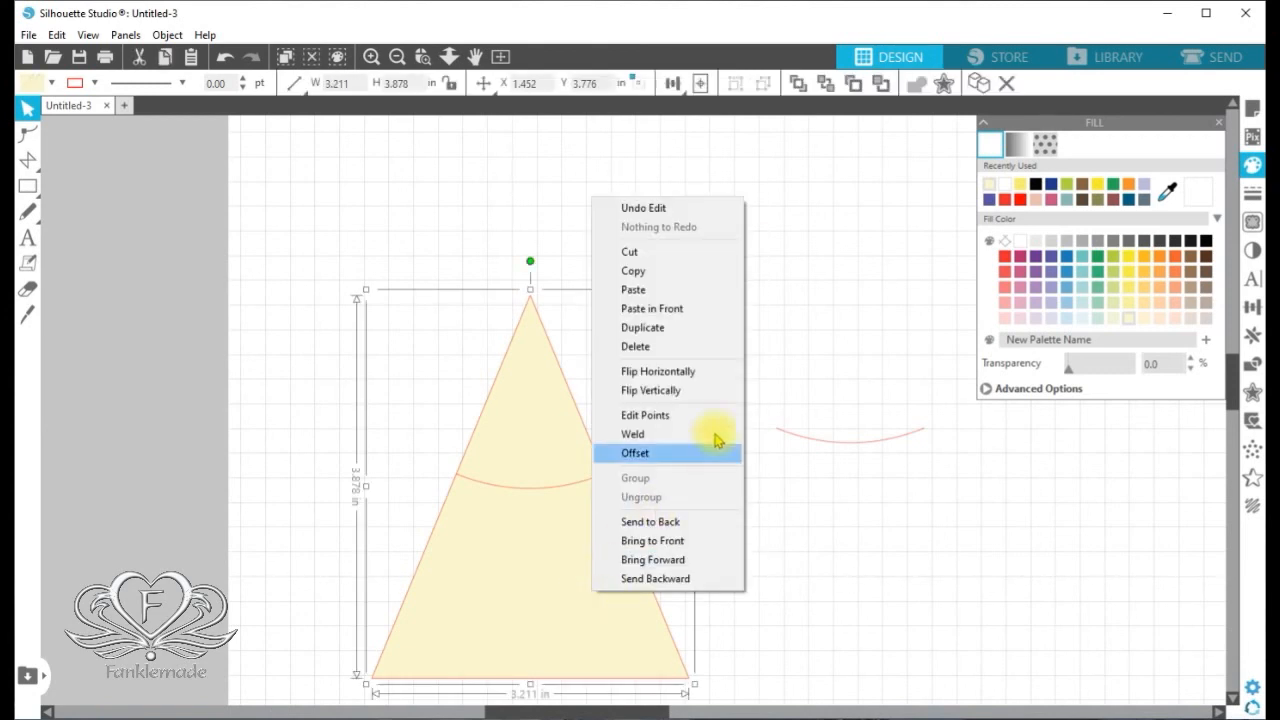
{"action": "left_click", "coordinate": [723, 286]}
{"action": "left_click_drag", "start_coordinate": [676, 594], "coordinate": [805, 575]}
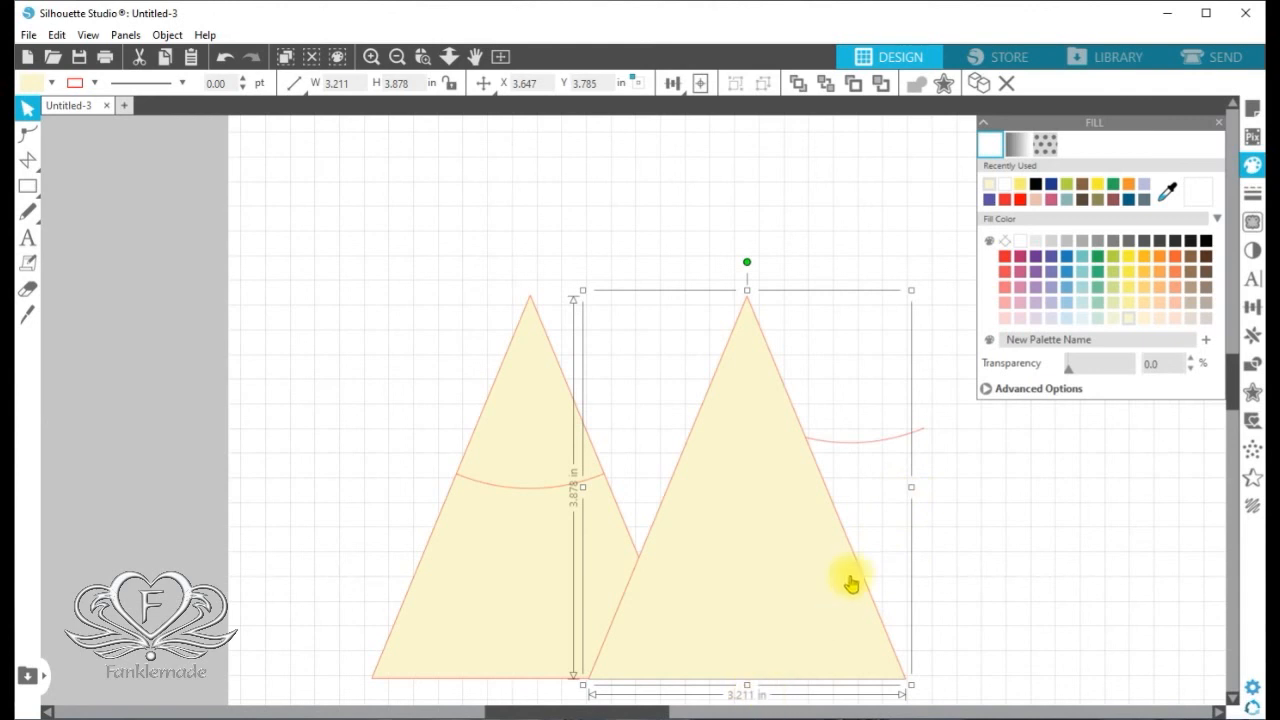
Stretch the pasted triangle to about 5.063 in tall and delete it.
{"action": "left_click_drag", "start_coordinate": [862, 603], "coordinate": [777, 703]}
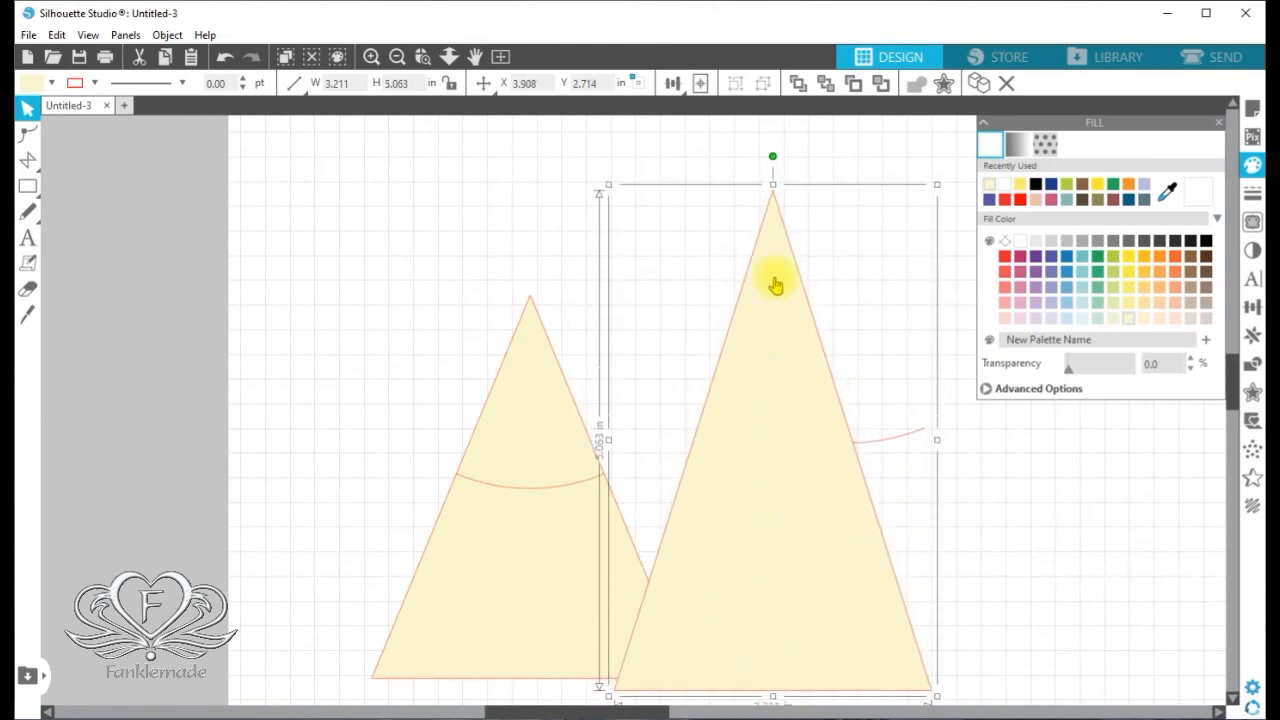
{"action": "left_click_drag", "start_coordinate": [829, 530], "coordinate": [868, 558]}
{"action": "key", "text": "Delete"}
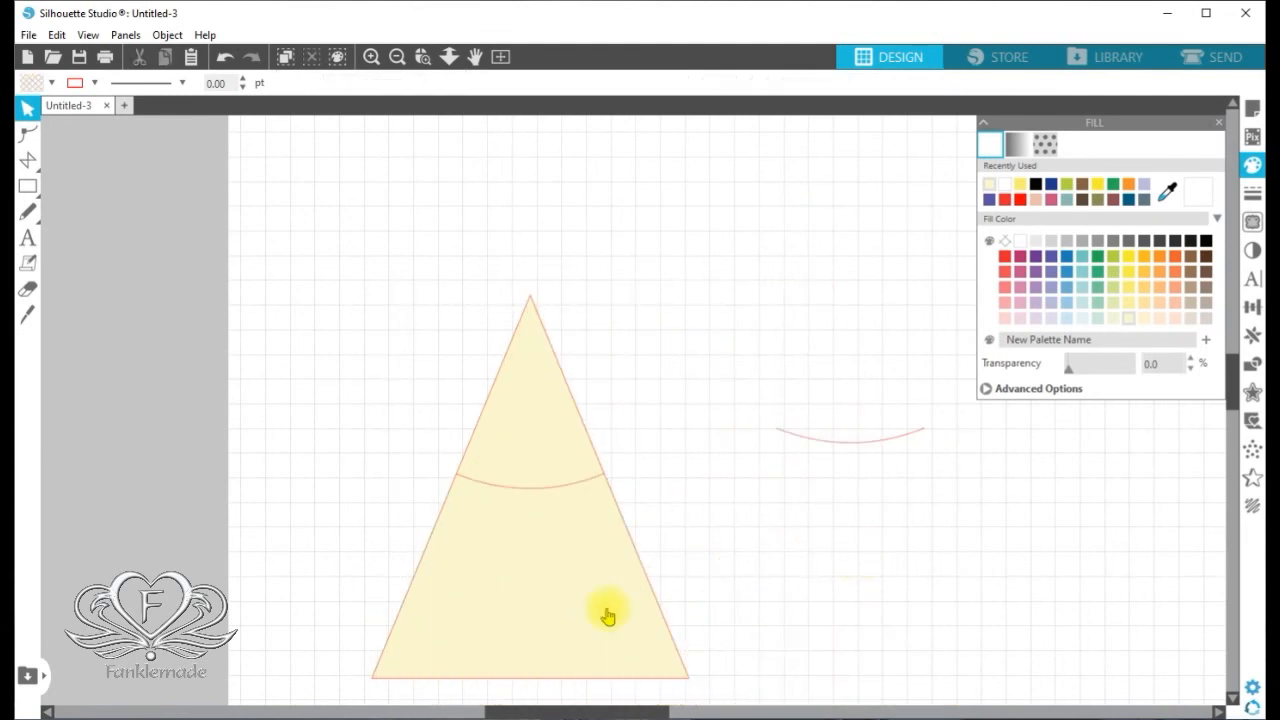
Move the spare arc from beside the triangle to just above the triangle's apex.
{"action": "left_click", "coordinate": [746, 526]}
{"action": "left_click_drag", "start_coordinate": [366, 246], "coordinate": [680, 600]}
{"action": "left_click", "coordinate": [893, 458]}
{"action": "left_click_drag", "start_coordinate": [883, 443], "coordinate": [491, 269]}
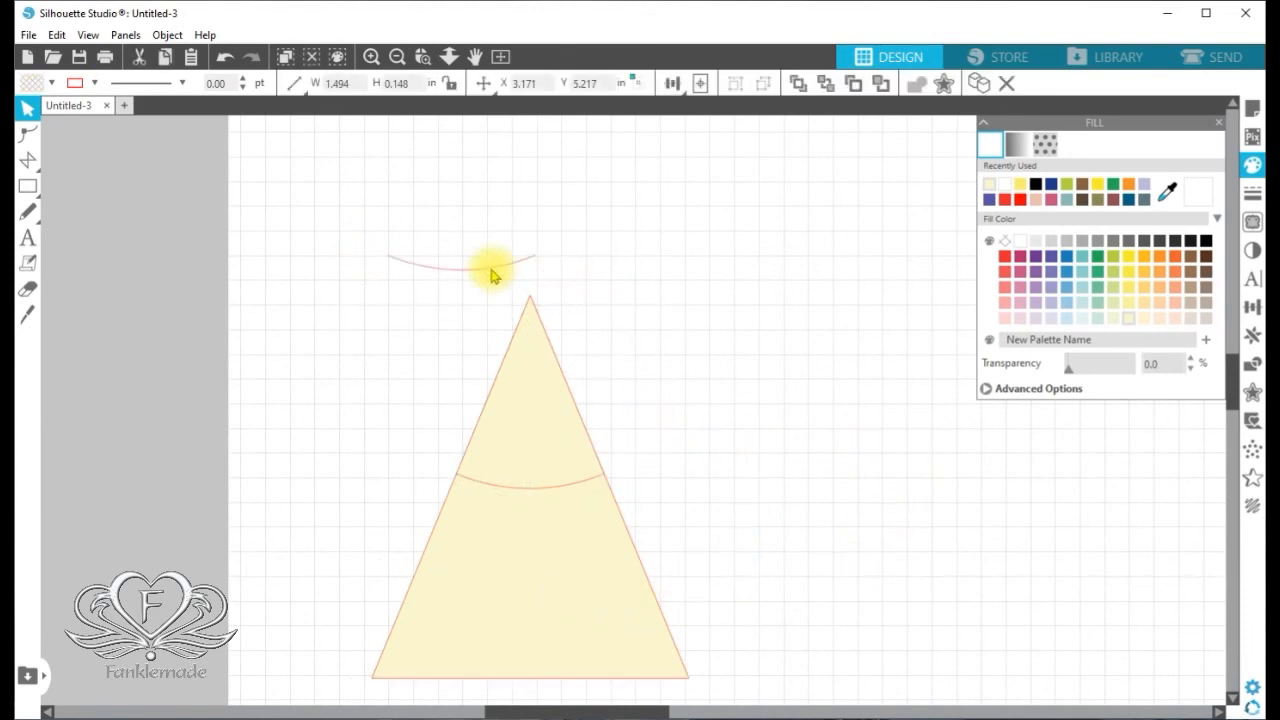
{"action": "left_click", "coordinate": [762, 553]}
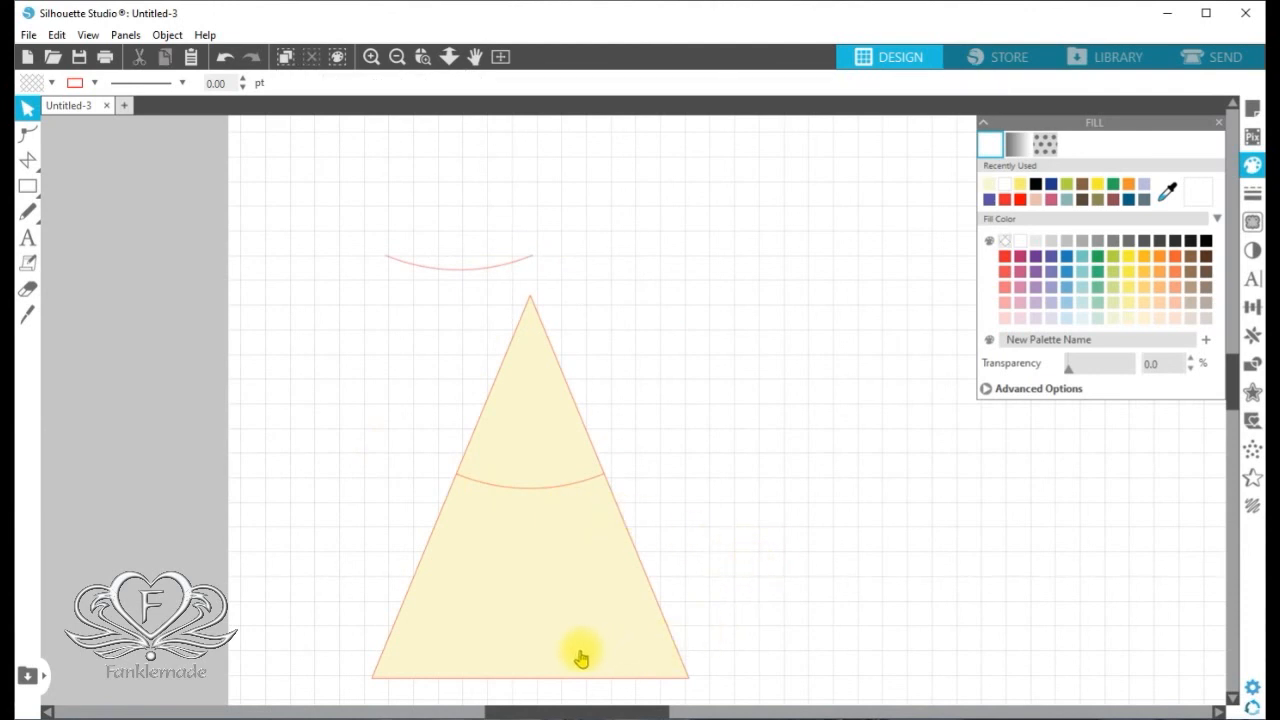
Move the large triangle to the right, clear of the lower arc, and select that arc to show its angle guides.
{"action": "left_click", "coordinate": [537, 494]}
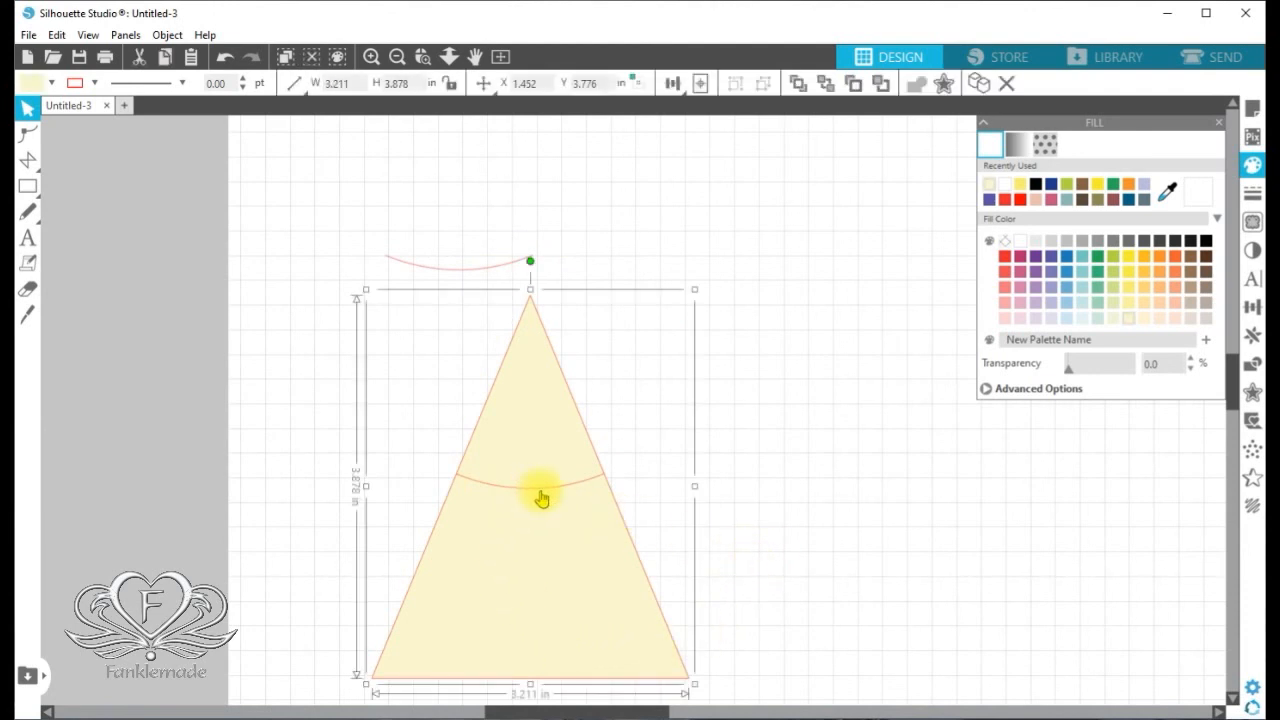
{"action": "left_click_drag", "start_coordinate": [553, 521], "coordinate": [755, 511]}
{"action": "left_click", "coordinate": [534, 486]}
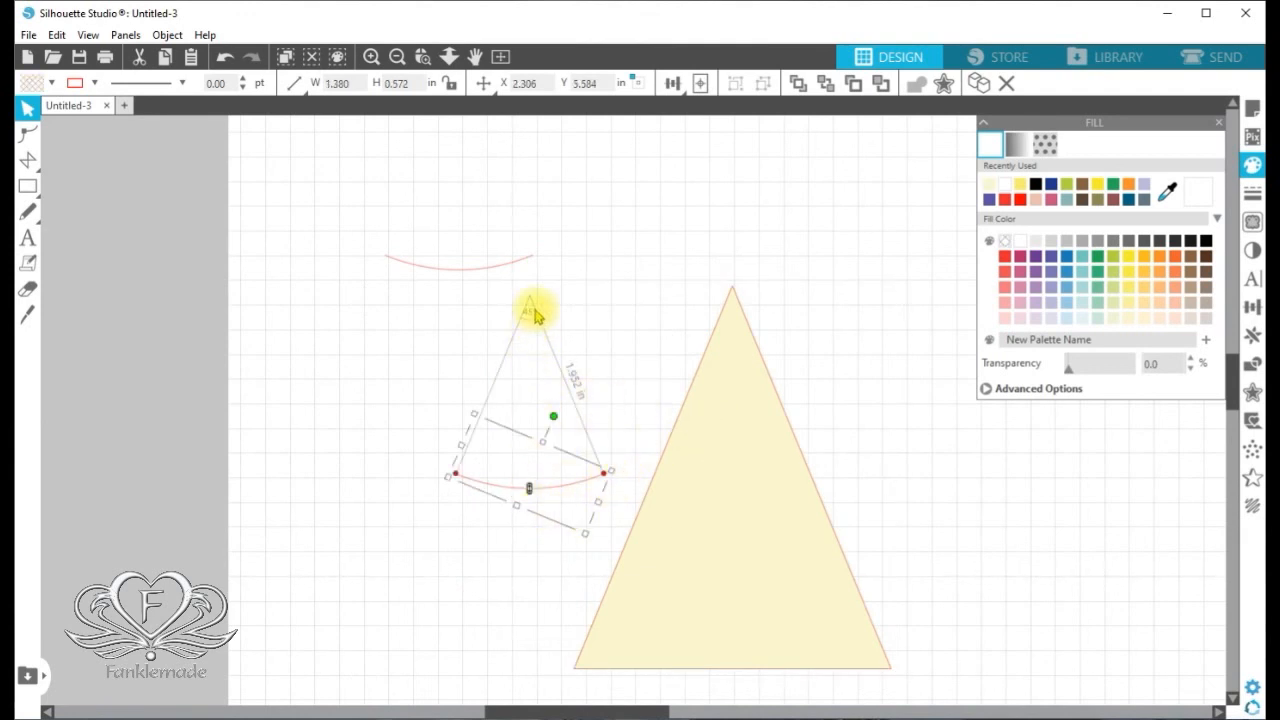
Move the triangle onto the lower arc so its apex and sides match the arc's angle guides, at about X 1.461 in, Y 3.776 in.
{"action": "left_click_drag", "start_coordinate": [750, 350], "coordinate": [640, 363]}
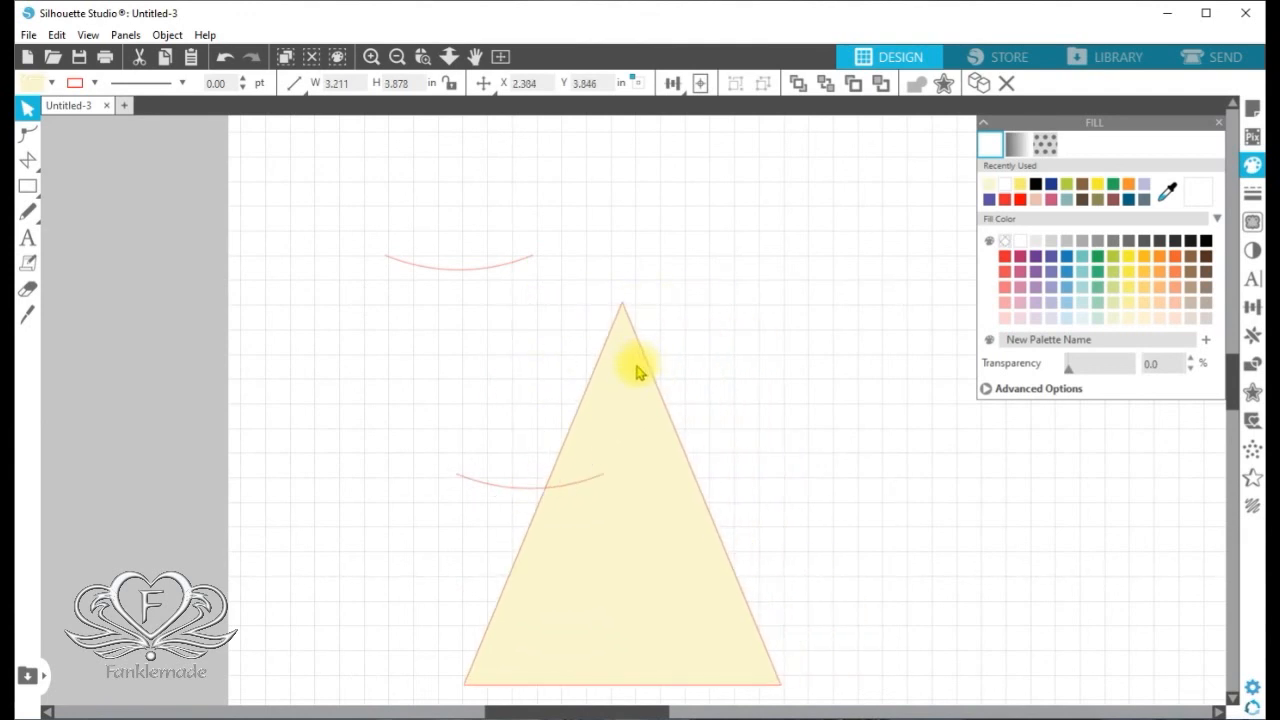
{"action": "left_click", "coordinate": [505, 497]}
{"action": "left_click_drag", "start_coordinate": [642, 443], "coordinate": [571, 466]}
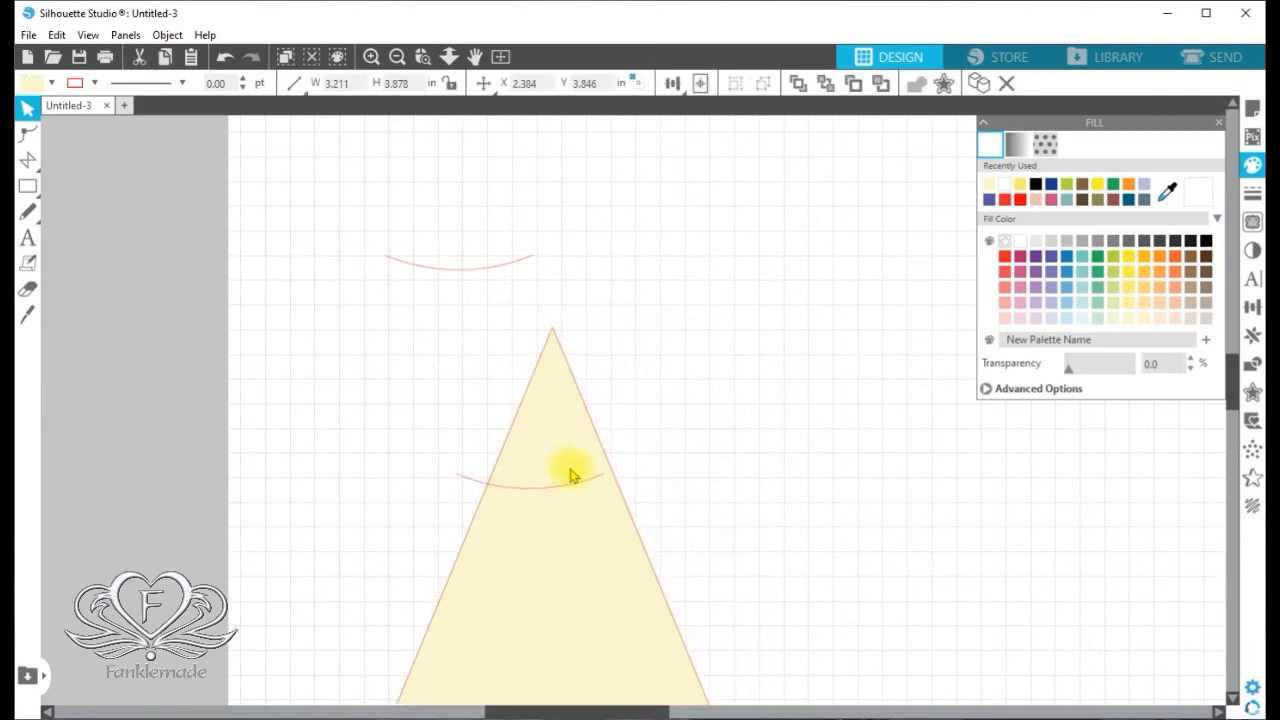
{"action": "left_click", "coordinate": [474, 479]}
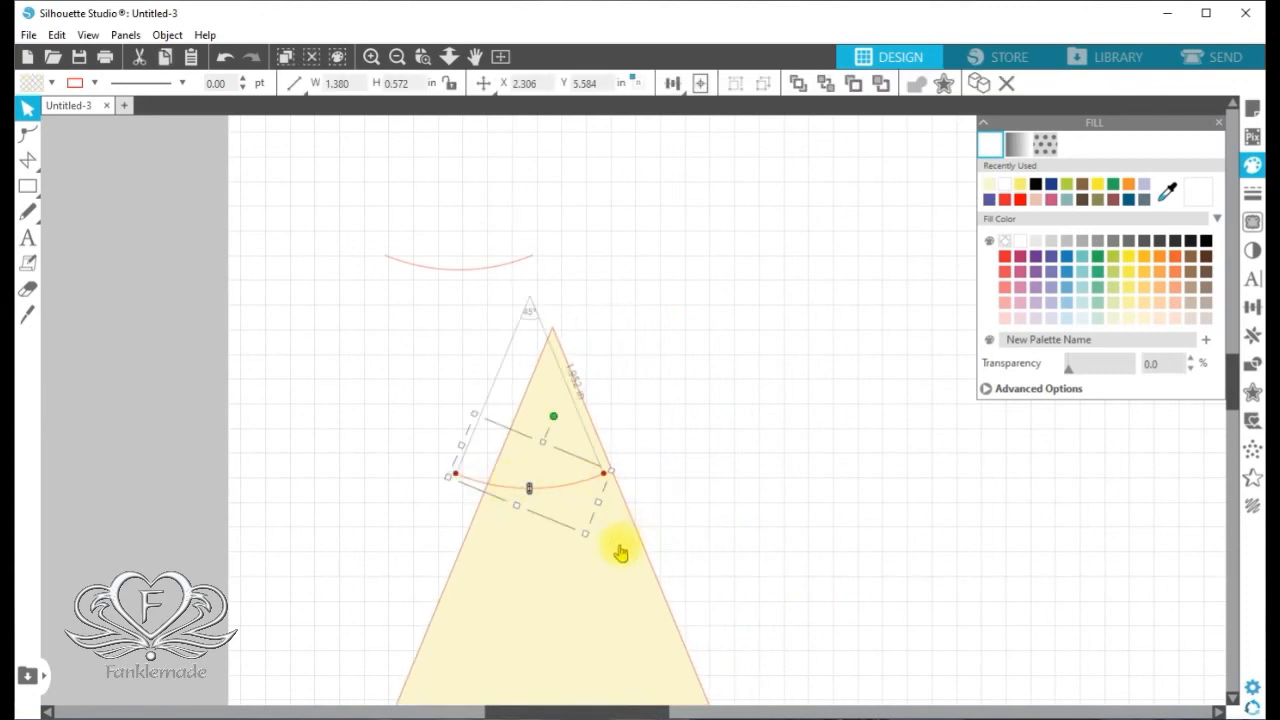
{"action": "left_click_drag", "start_coordinate": [640, 580], "coordinate": [618, 551]}
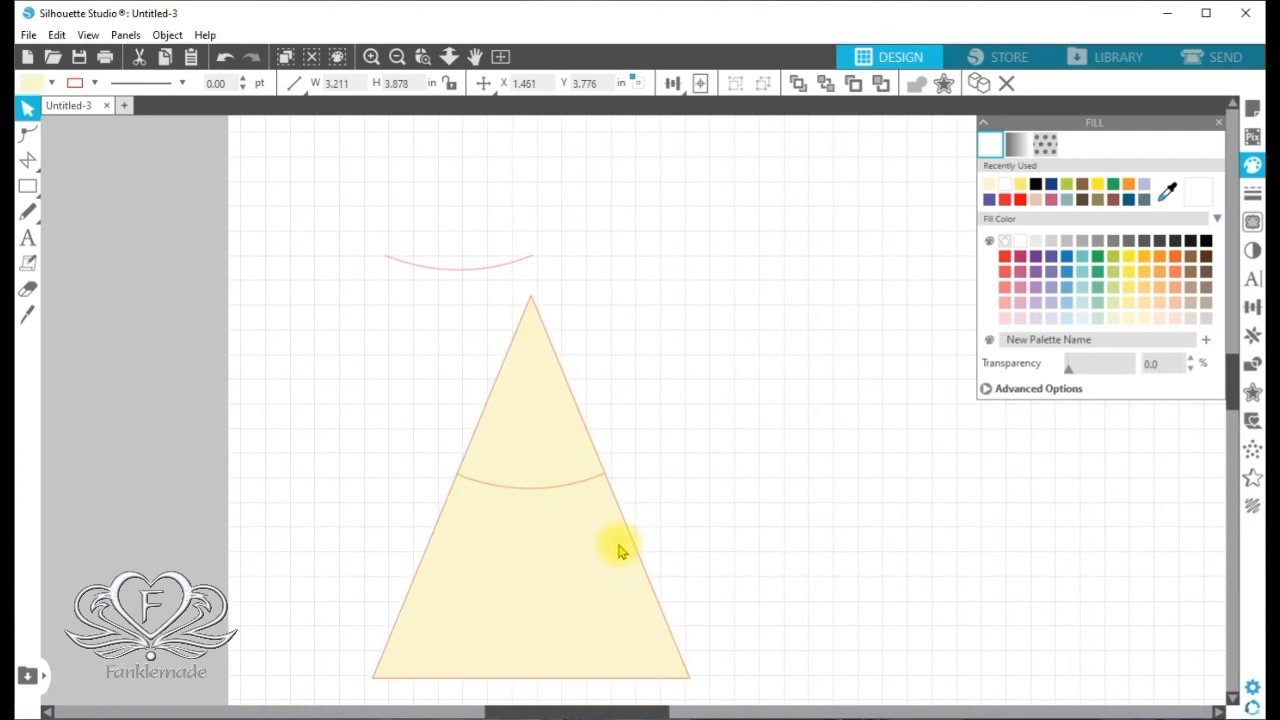
{"action": "left_click", "coordinate": [564, 486]}
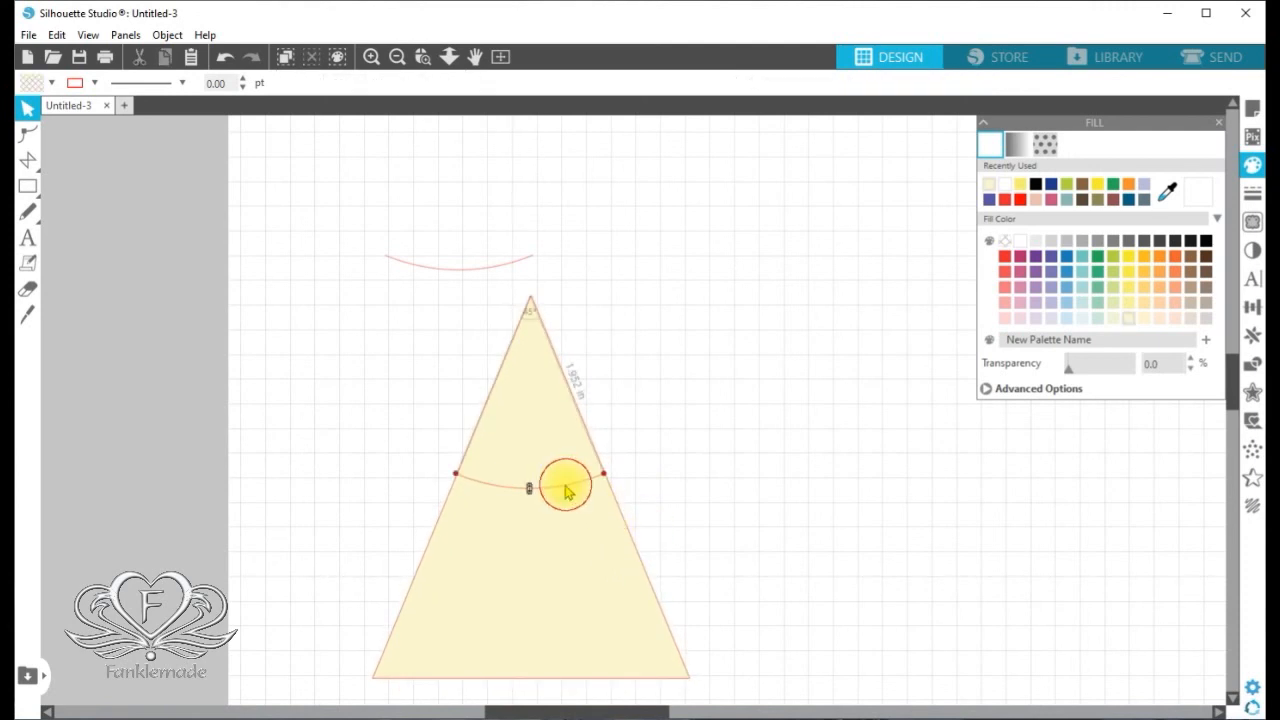
{"action": "left_click", "coordinate": [764, 484]}
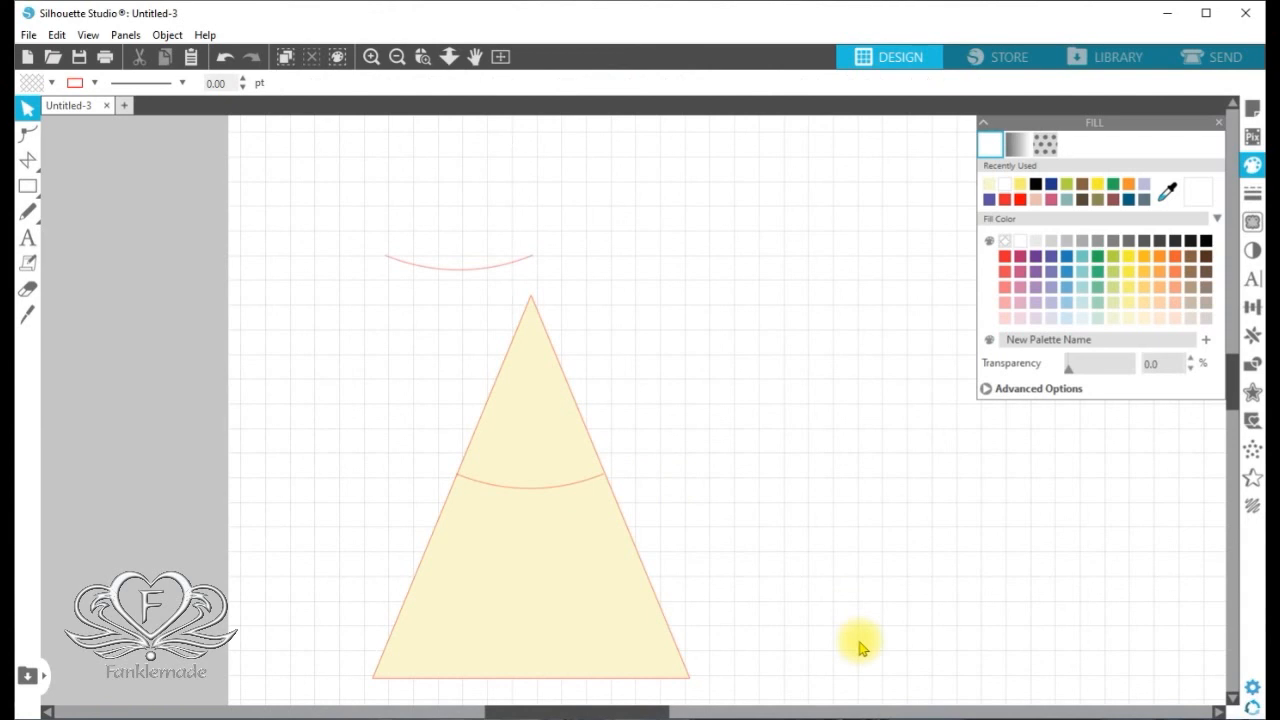